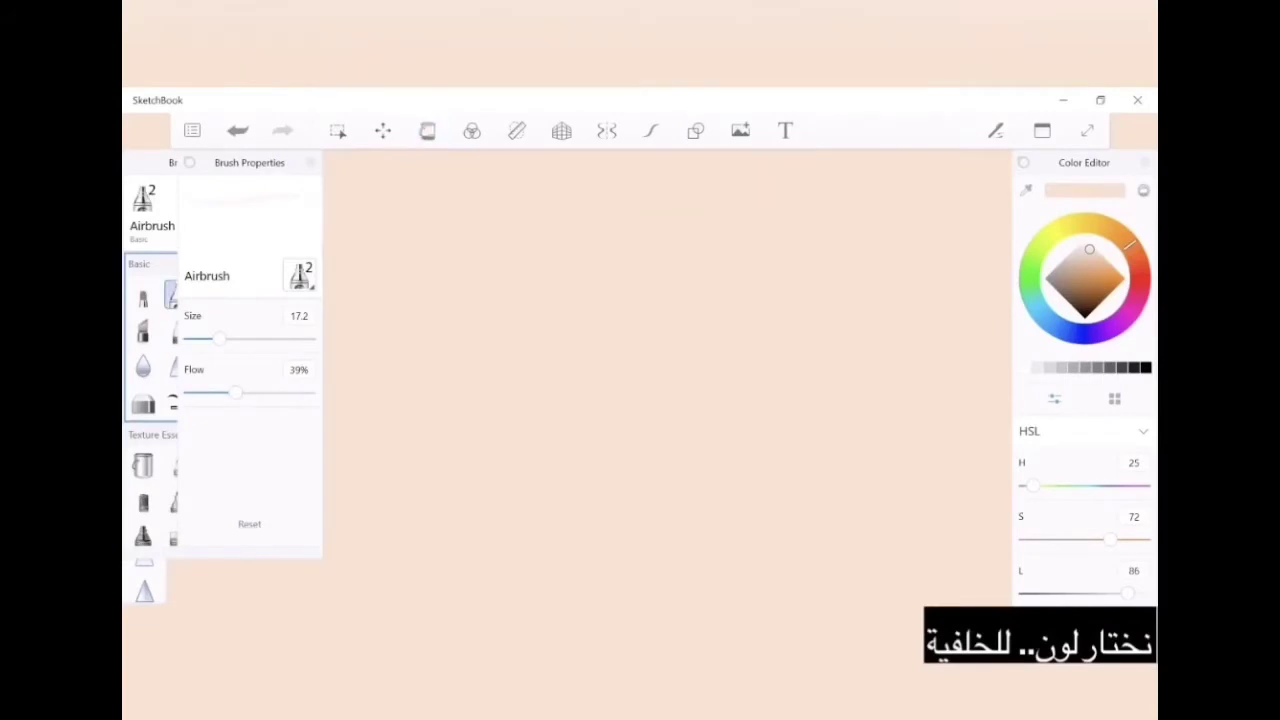
Paint the base shape of both lips in pink (H 8, S 88, L 83) with the Airbrush at size 40.9 and 100% flow
left_click(1095, 253)
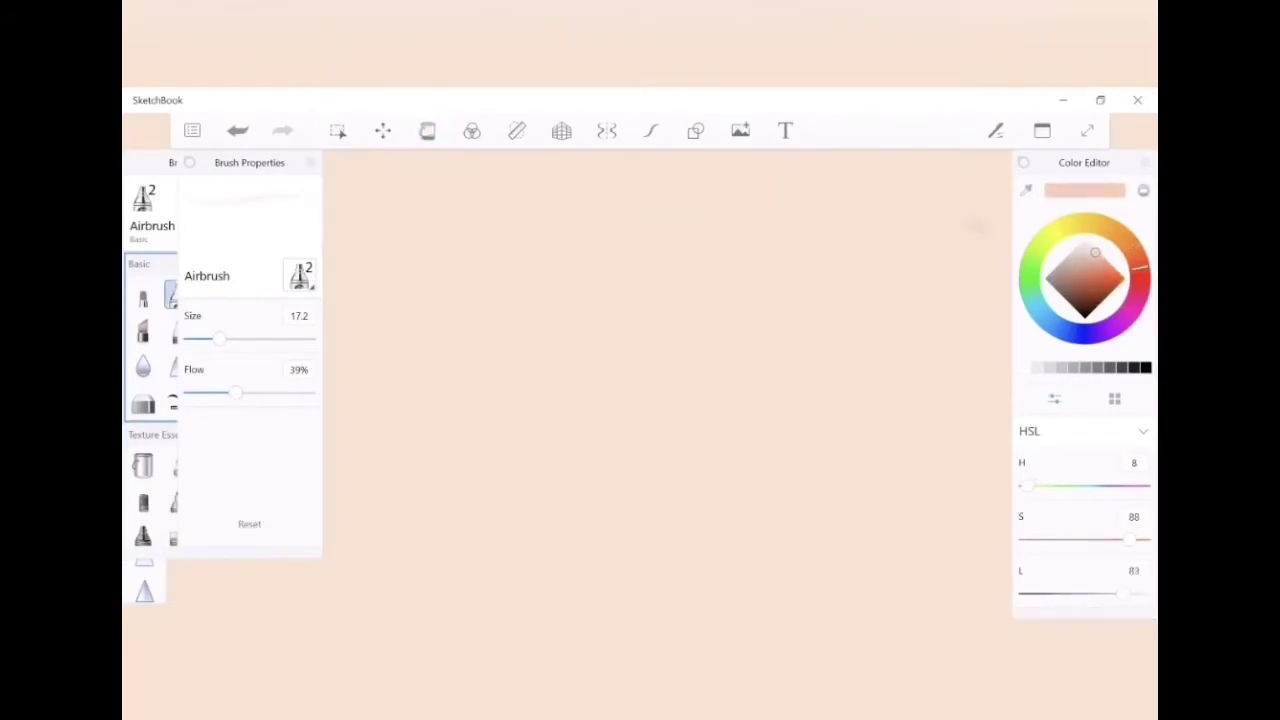
left_click_drag(234, 392, 310, 392)
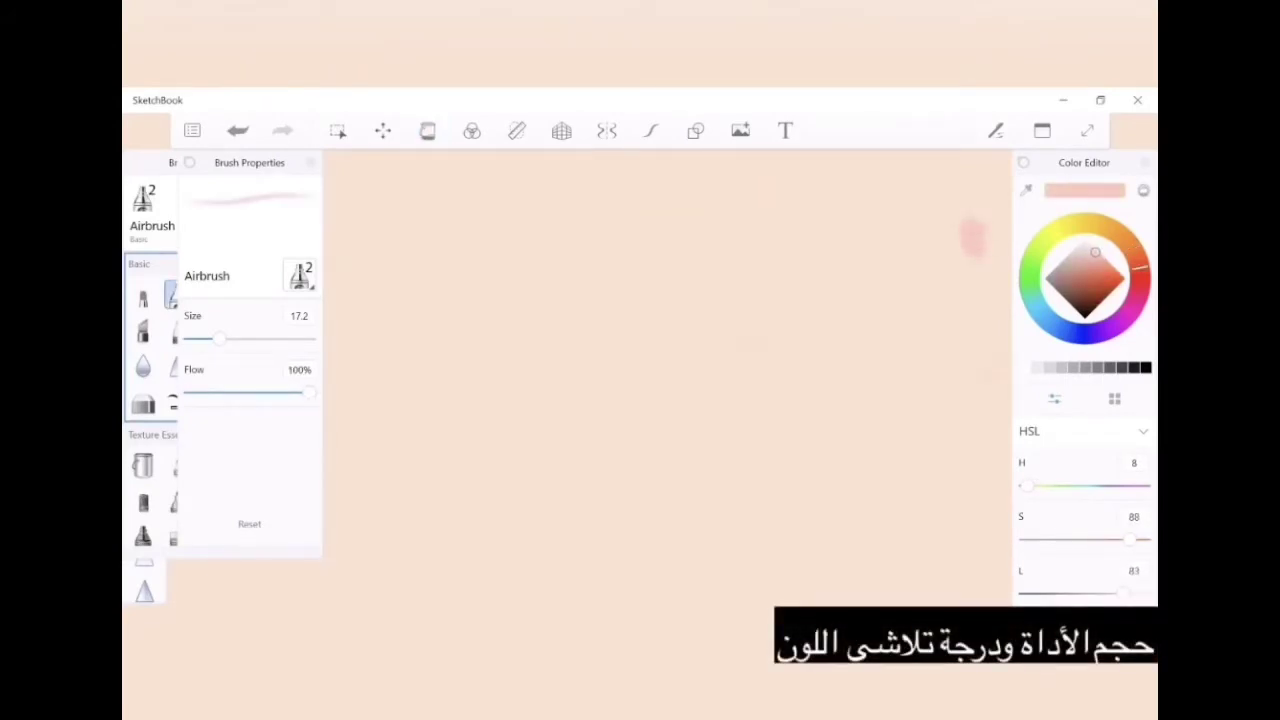
left_click_drag(220, 338, 262, 338)
mouse_move(872, 395)
left_mouse_down()
mouse_move(772, 300)
mouse_move(650, 290)
mouse_move(570, 355)
mouse_move(690, 330)
left_mouse_up()
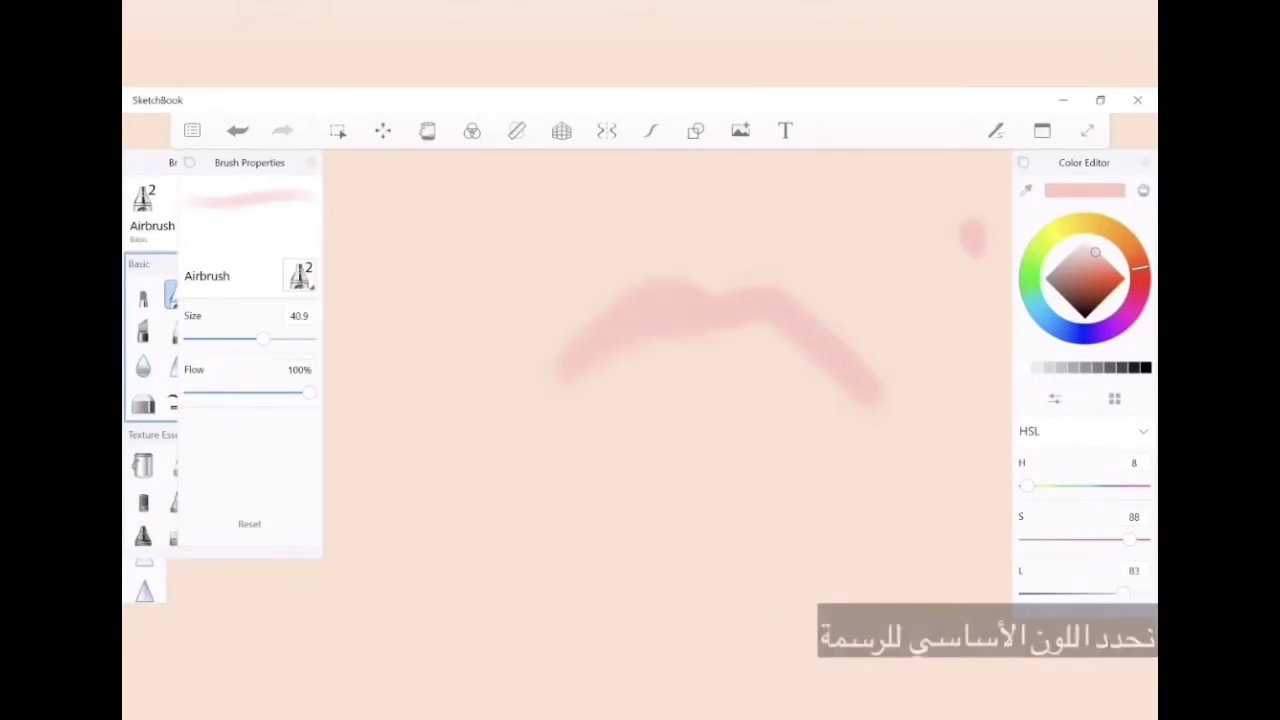
scroll(660, 330, "up", 2)
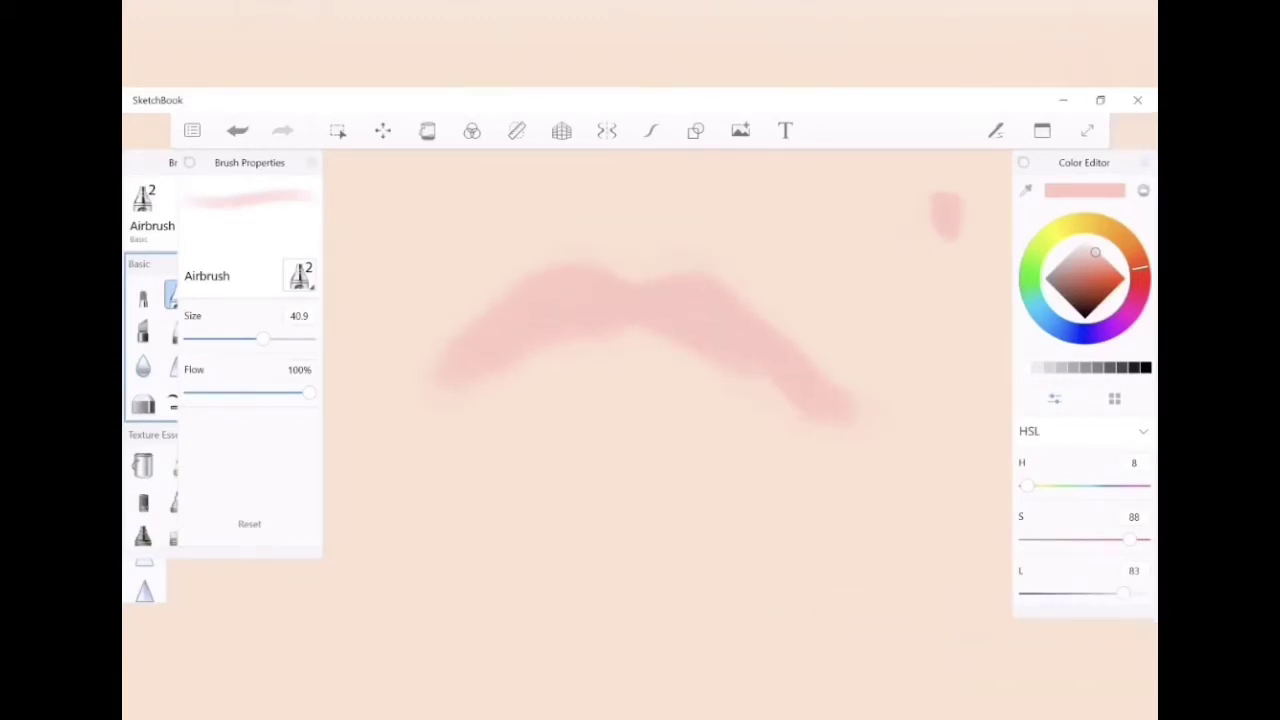
mouse_move(790, 405)
left_mouse_down()
mouse_move(640, 345)
mouse_move(575, 350)
mouse_move(492, 382)
mouse_move(545, 402)
mouse_move(815, 435)
mouse_move(785, 470)
mouse_move(690, 508)
mouse_move(575, 490)
mouse_move(470, 440)
mouse_move(585, 435)
mouse_move(740, 455)
mouse_move(560, 462)
left_mouse_up()
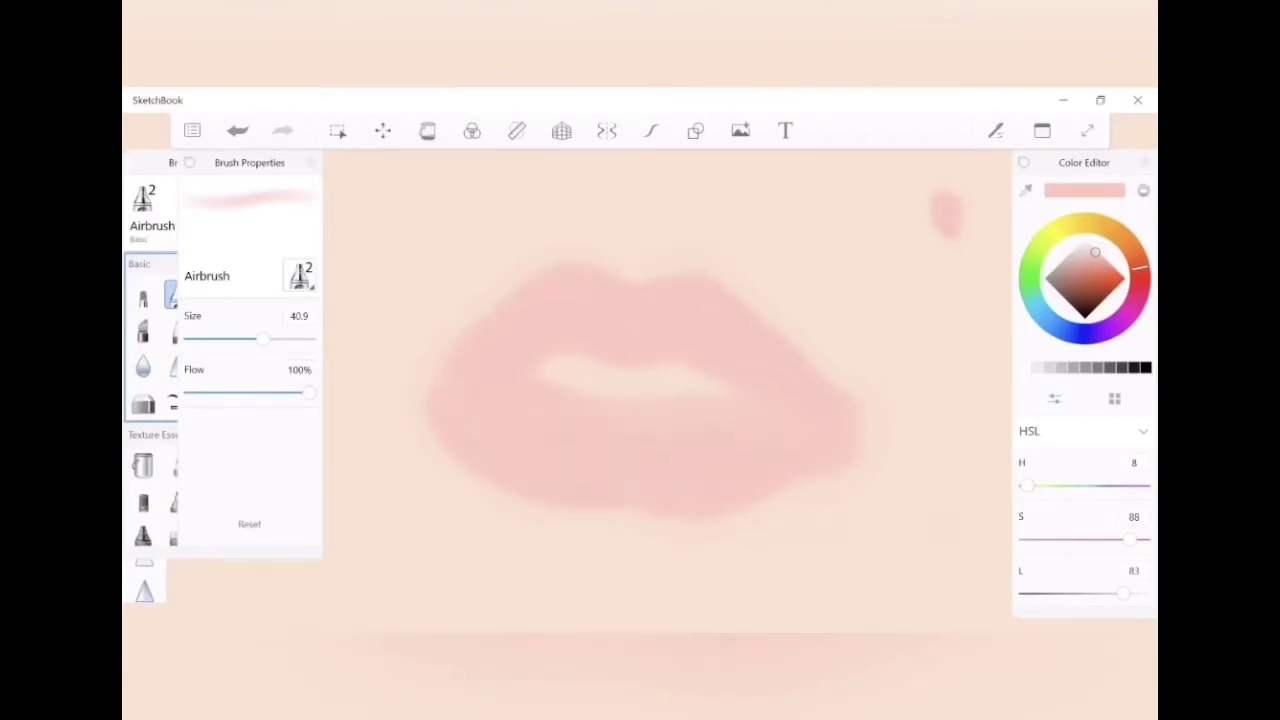
Sample the peach background colour and airbrush over the lips' outer edges to trim their outline
left_click(475, 330)
left_click_drag(475, 330, 470, 355)
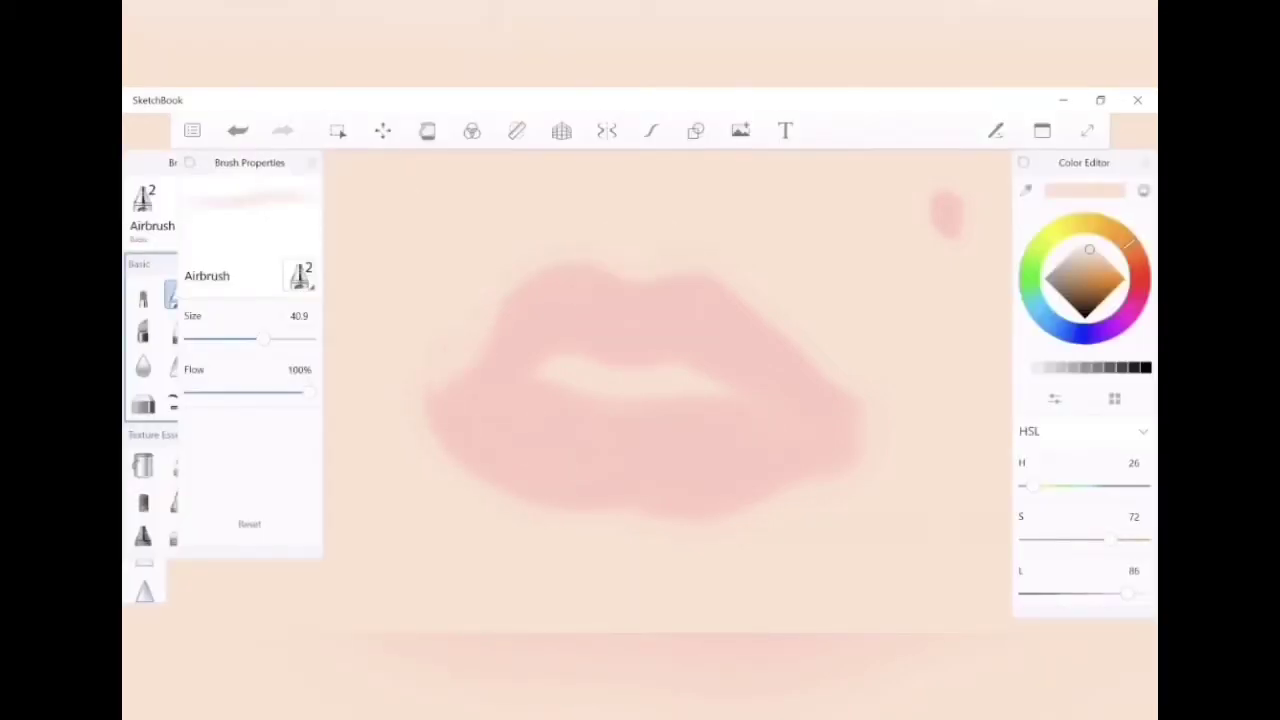
left_click_drag(440, 400, 500, 480)
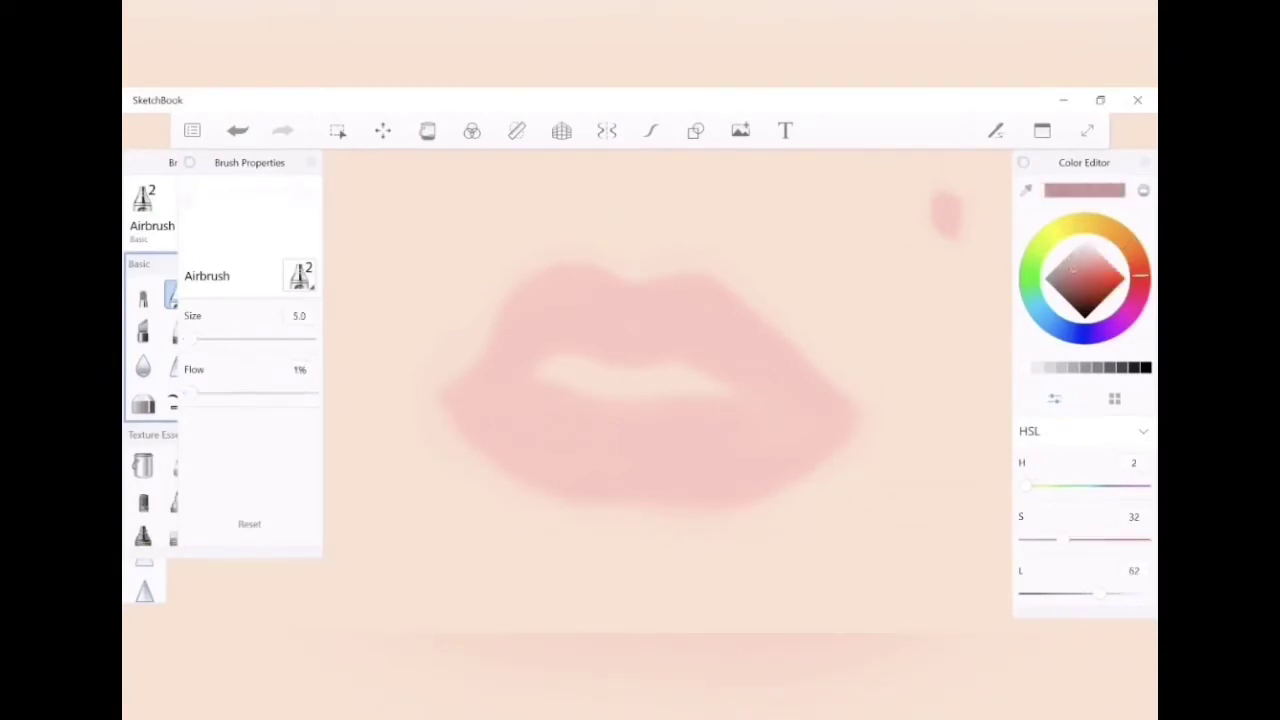
Outline the mouth opening and parting line in dusty rose (H 2, S 32, L 62) at size 5.0 and 11% flow
left_click_drag(192, 392, 203, 392)
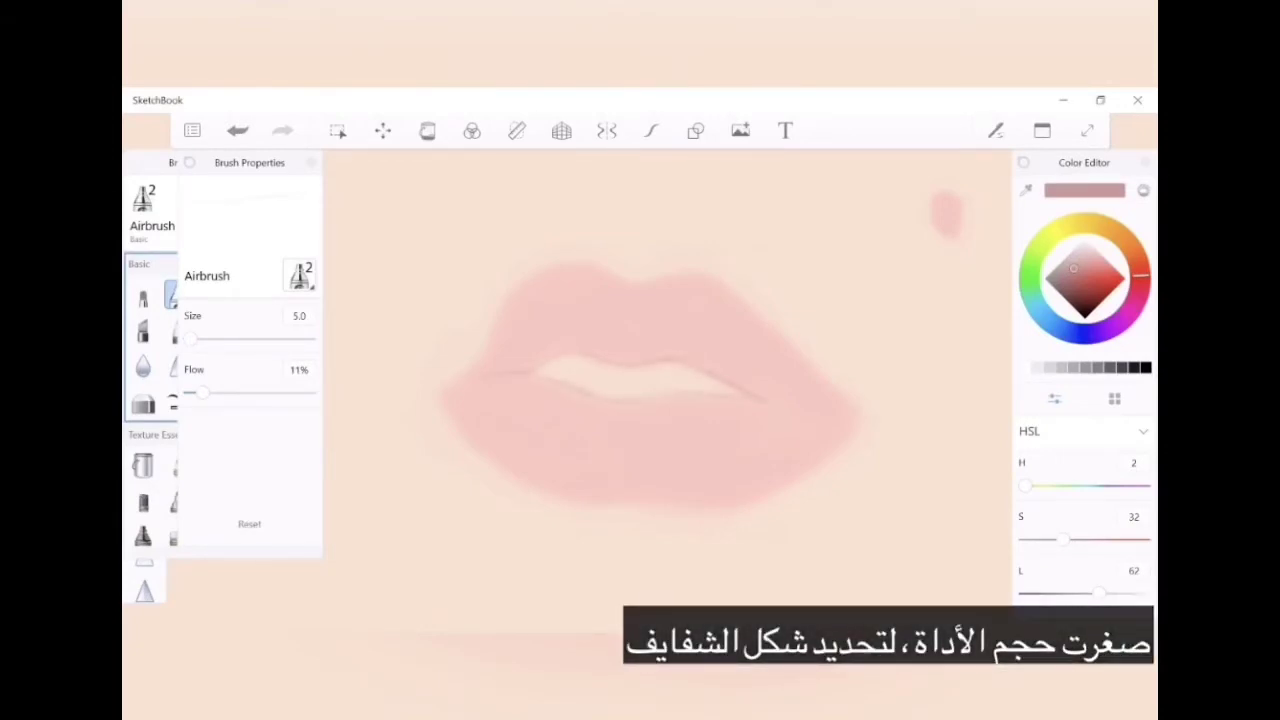
left_click_drag(448, 378, 530, 371)
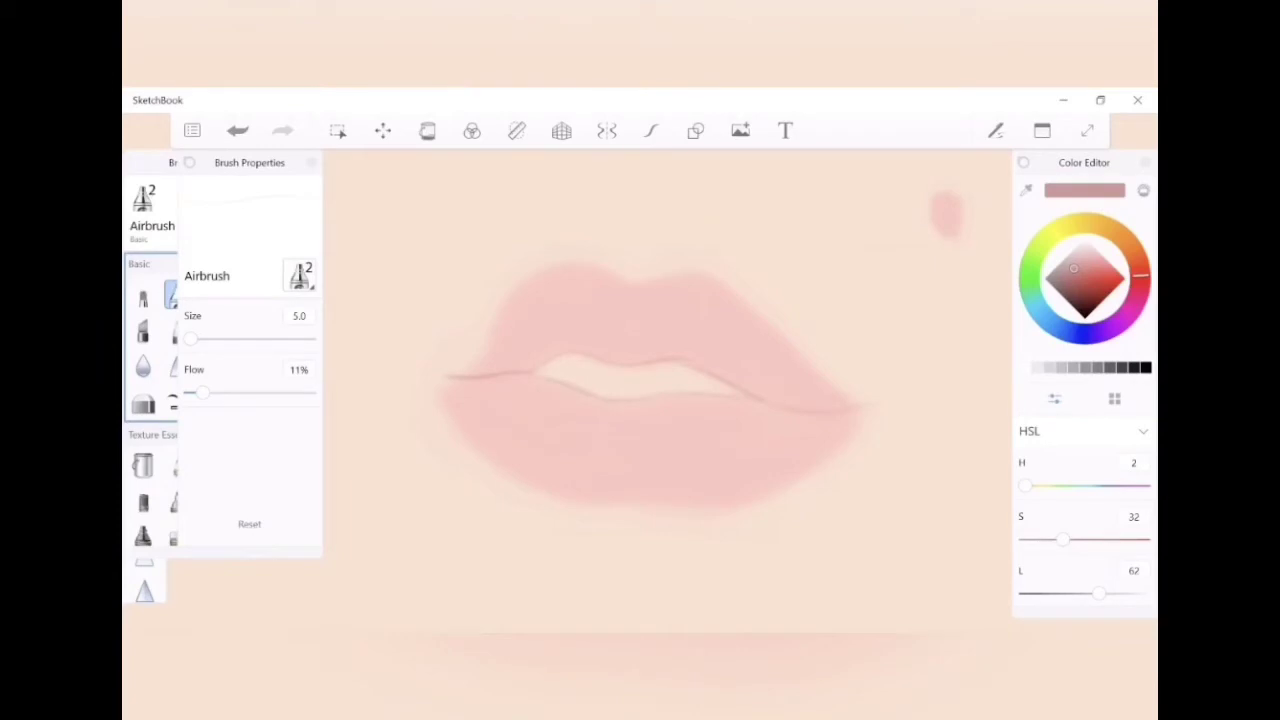
key("ctrl+z")
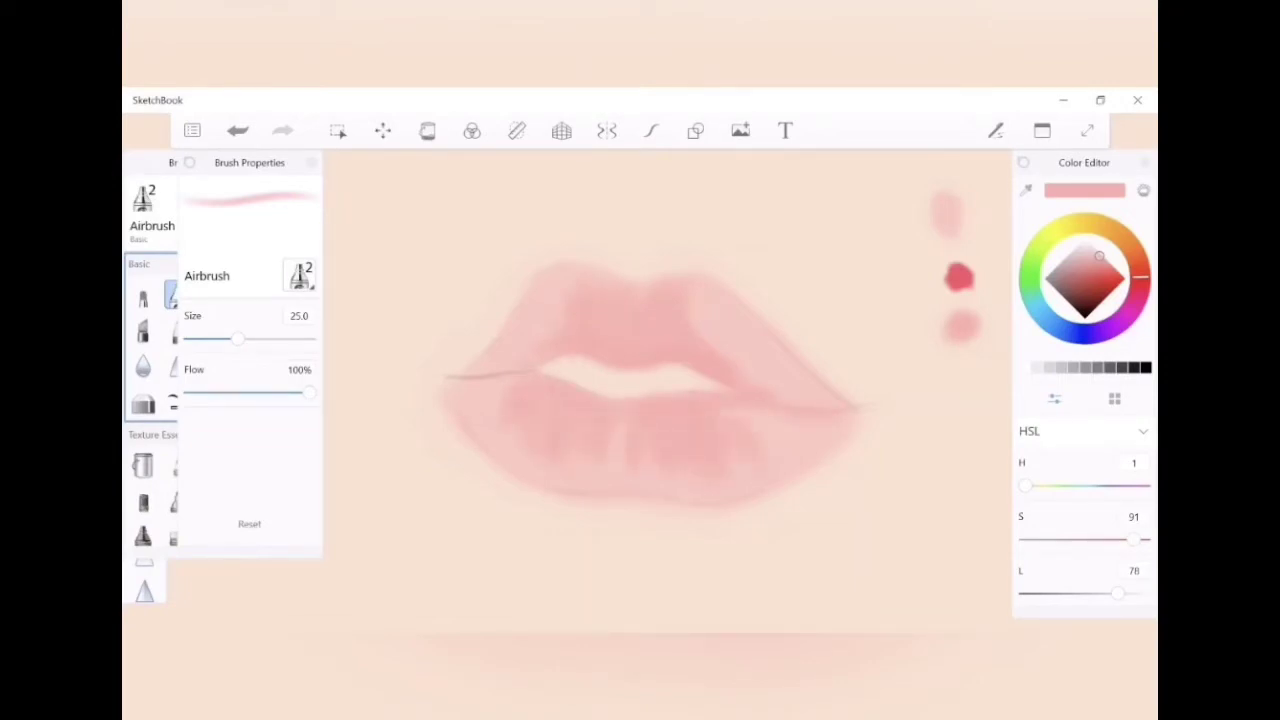
Airbrush deeper red (H 354, S 95, L 60) around the mouth opening at size 32.0 and 83% flow
left_click_drag(308, 392, 288, 392)
left_click(1115, 270)
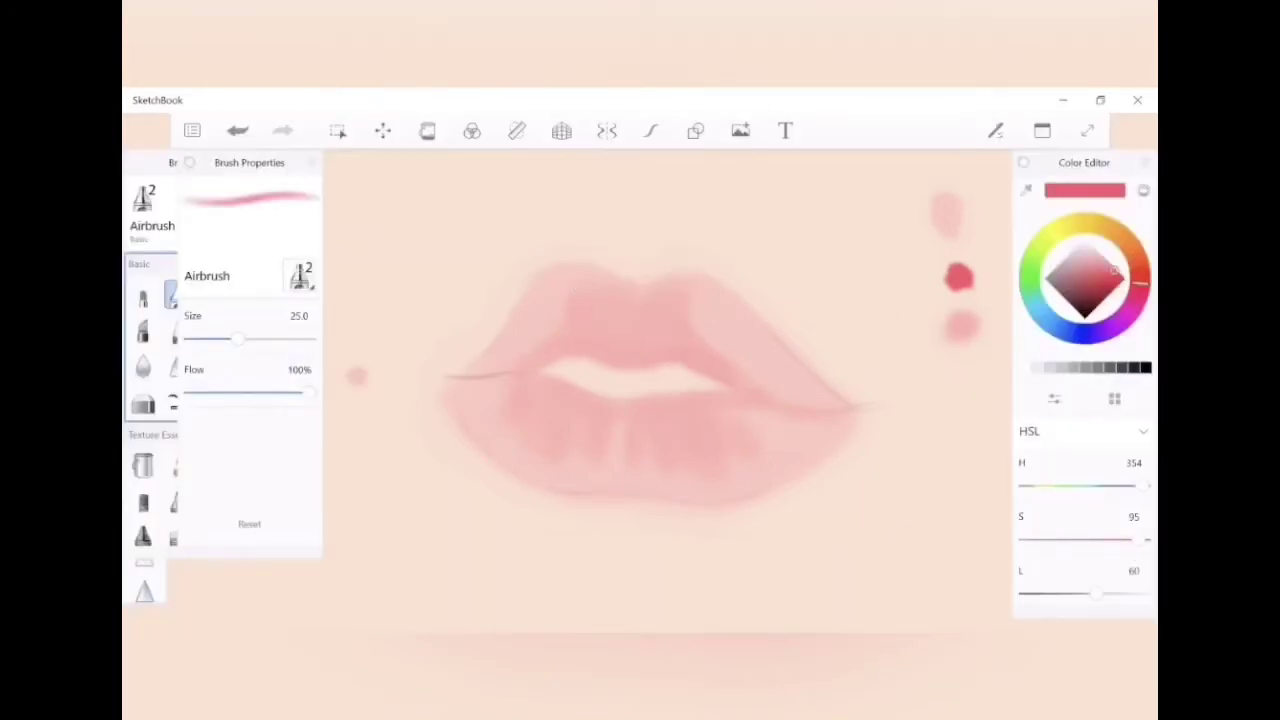
key("bracketright")
mouse_move(680, 345)
left_mouse_down()
mouse_move(690, 350)
mouse_move(604, 352)
mouse_move(600, 336)
mouse_move(575, 372)
left_mouse_up()
left_click_drag(655, 390, 710, 418)
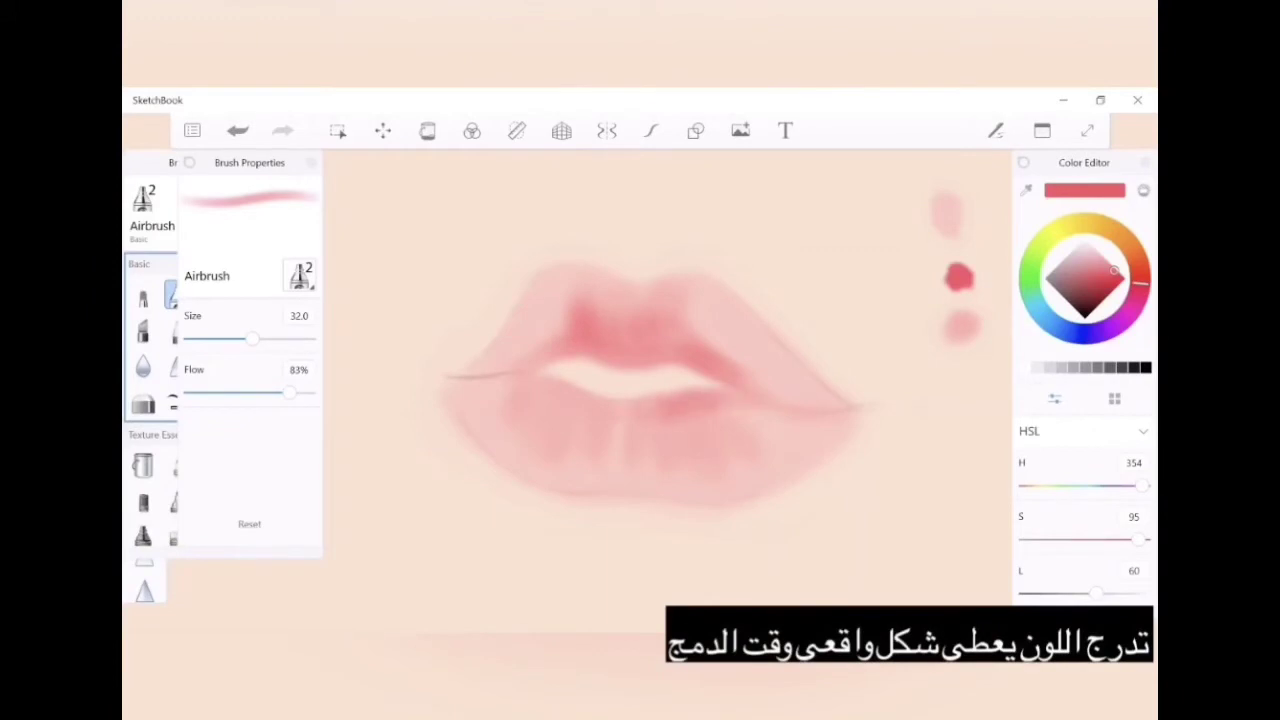
Shade the lower lip with vertical red streaks and a red stroke along its bottom edge, undoing unwanted strokes
mouse_move(545, 380)
left_mouse_down()
mouse_move(650, 420)
mouse_move(708, 492)
left_mouse_up()
left_click_drag(665, 414, 665, 502)
left_click_drag(625, 420, 560, 460)
left_click_drag(535, 405, 537, 432)
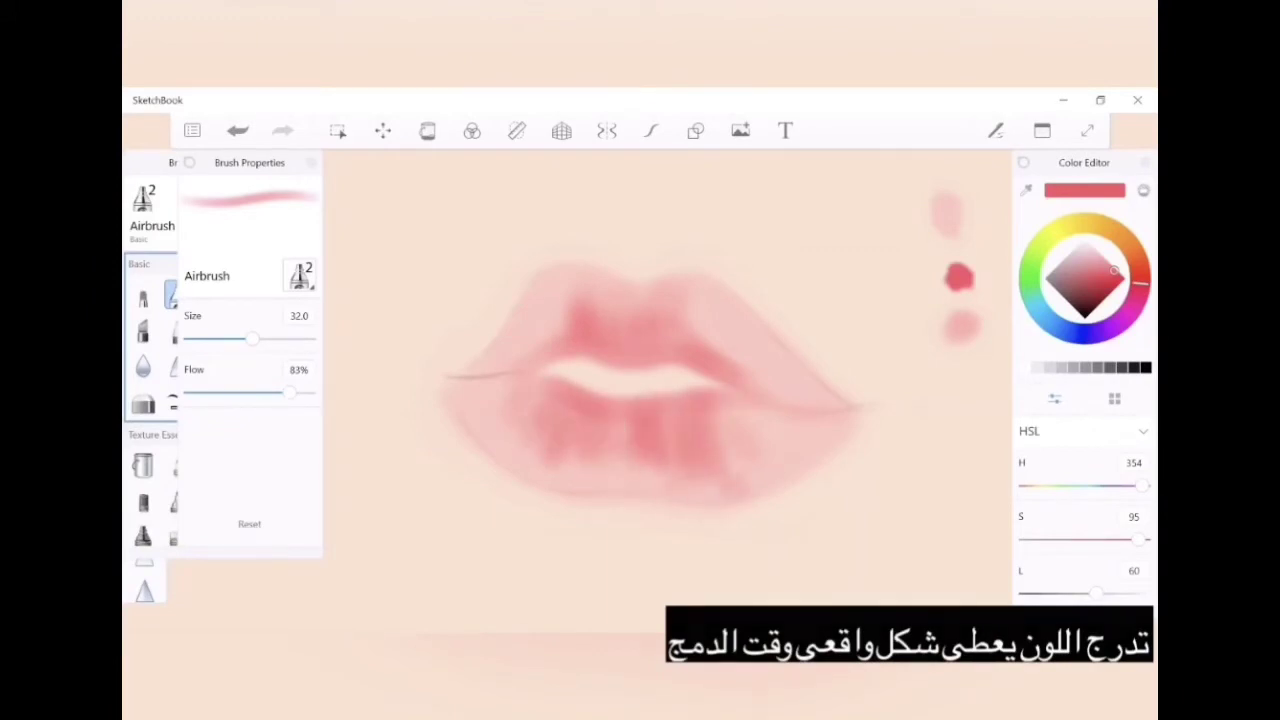
left_click_drag(715, 488, 535, 485)
key("ctrl+z")
key("ctrl+z")
Raise the Airbrush flow to 100% and intensify the red in the centre of both lips
left_click_drag(289, 392, 309, 392)
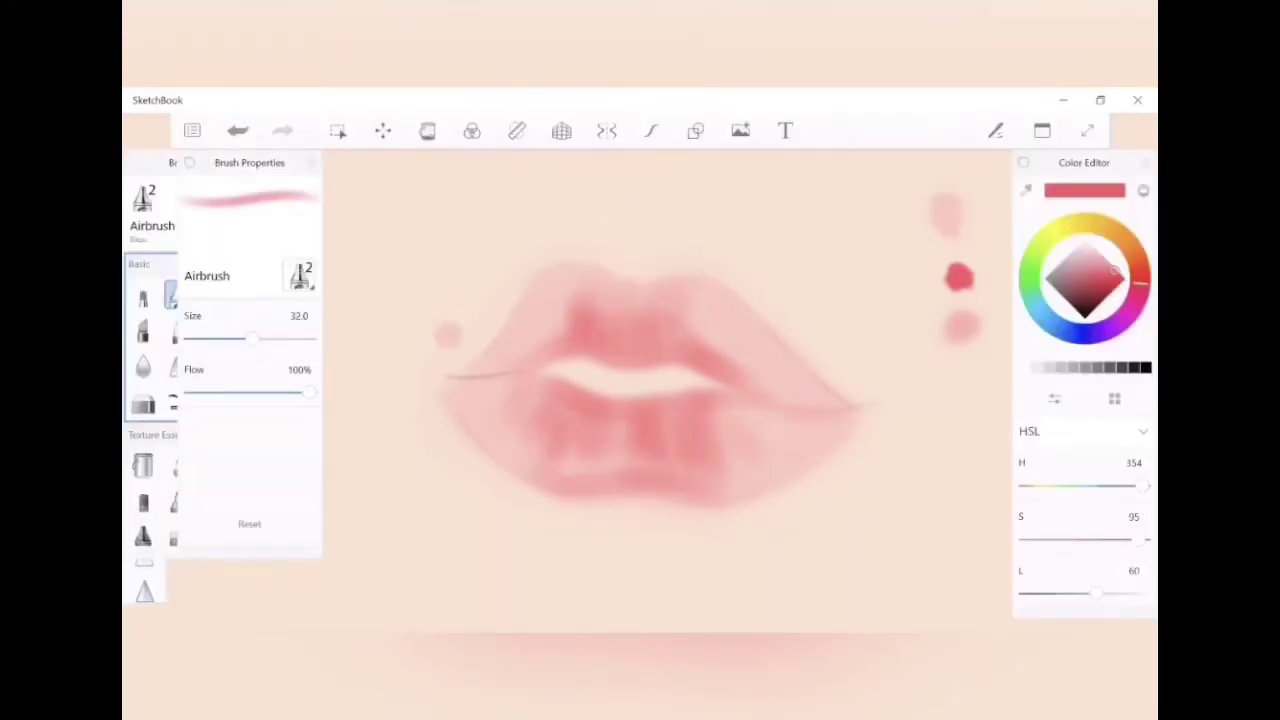
mouse_move(718, 398)
left_mouse_down()
mouse_move(732, 412)
mouse_move(575, 418)
left_mouse_up()
mouse_move(700, 415)
left_mouse_down()
mouse_move(675, 475)
mouse_move(530, 410)
left_mouse_up()
mouse_move(755, 390)
left_mouse_down()
mouse_move(635, 345)
mouse_move(550, 350)
mouse_move(670, 320)
mouse_move(590, 315)
left_mouse_up()
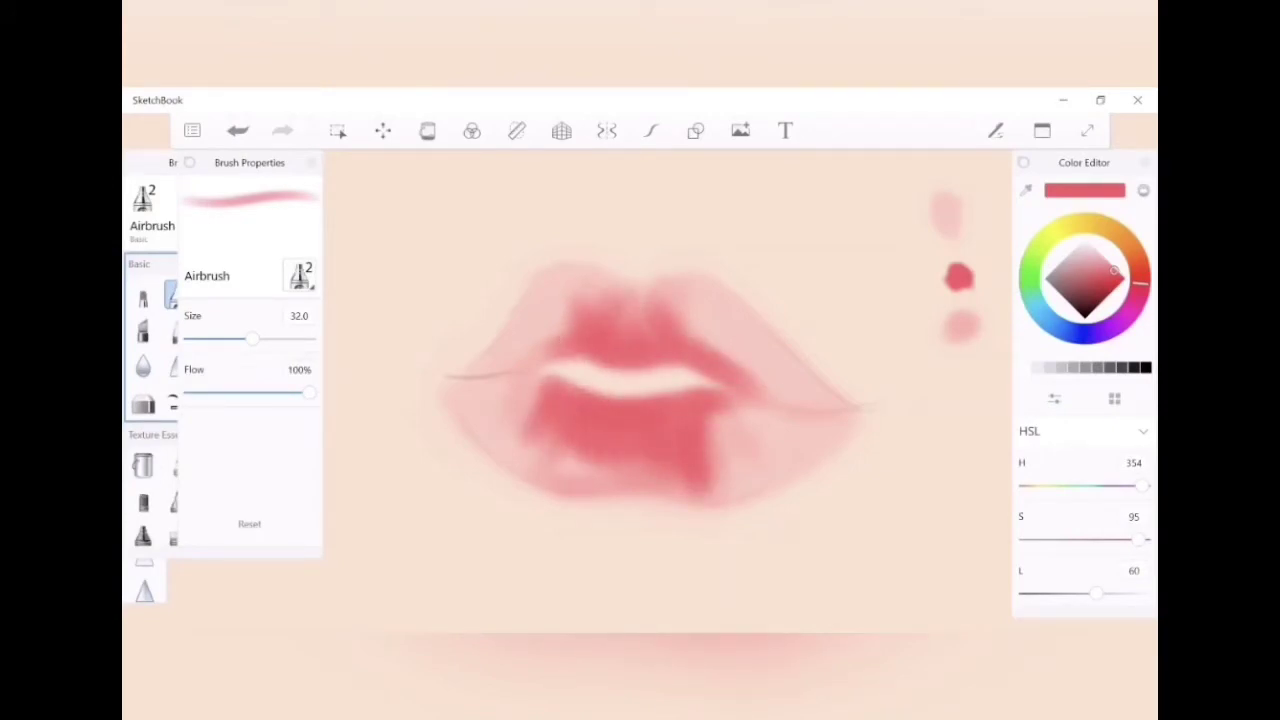
Paint a dusty pink (H 5, S 52, L 74) test swatch below the others and shade the upper lip near the mouth's left corner
left_click(640, 282)
left_click_drag(640, 282, 485, 286)
left_click_drag(958, 380, 974, 388)
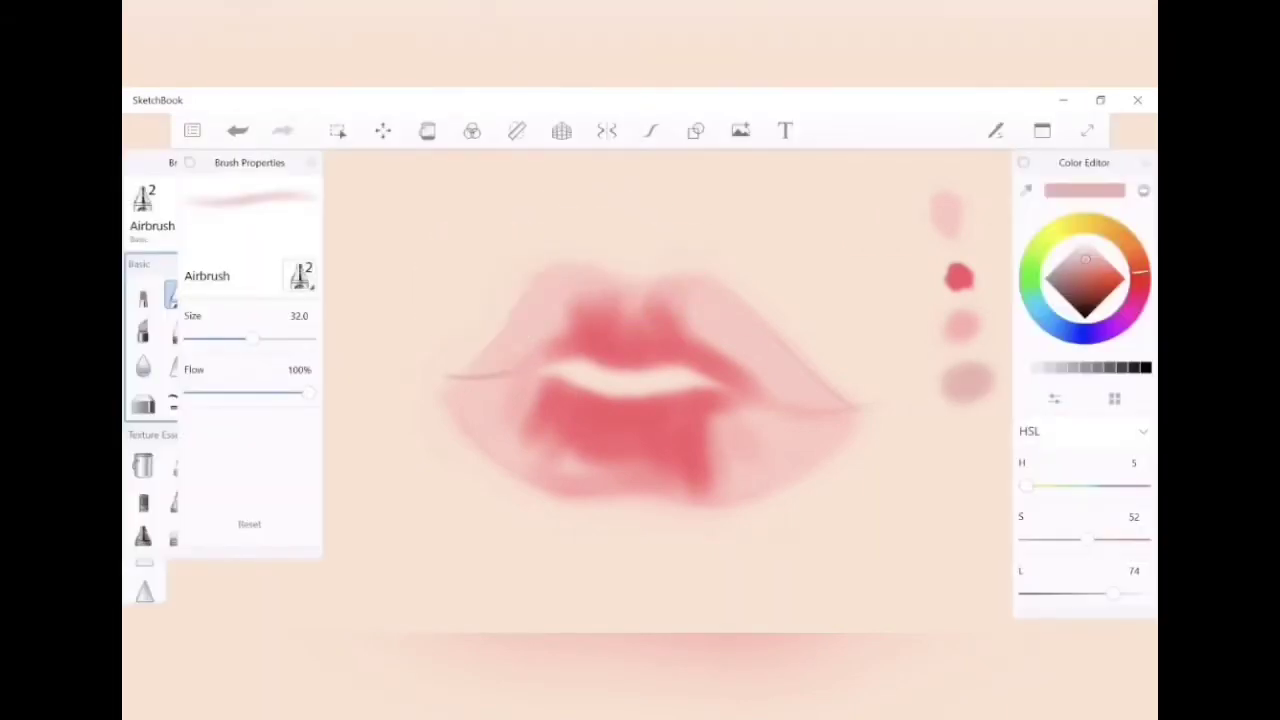
mouse_move(558, 344)
left_mouse_down()
mouse_move(626, 342)
mouse_move(583, 344)
left_mouse_up()
Fill the mouth opening between the lips with black, varying the Airbrush size to follow its edges
scroll(640, 390, "up", 5)
left_click(1146, 367)
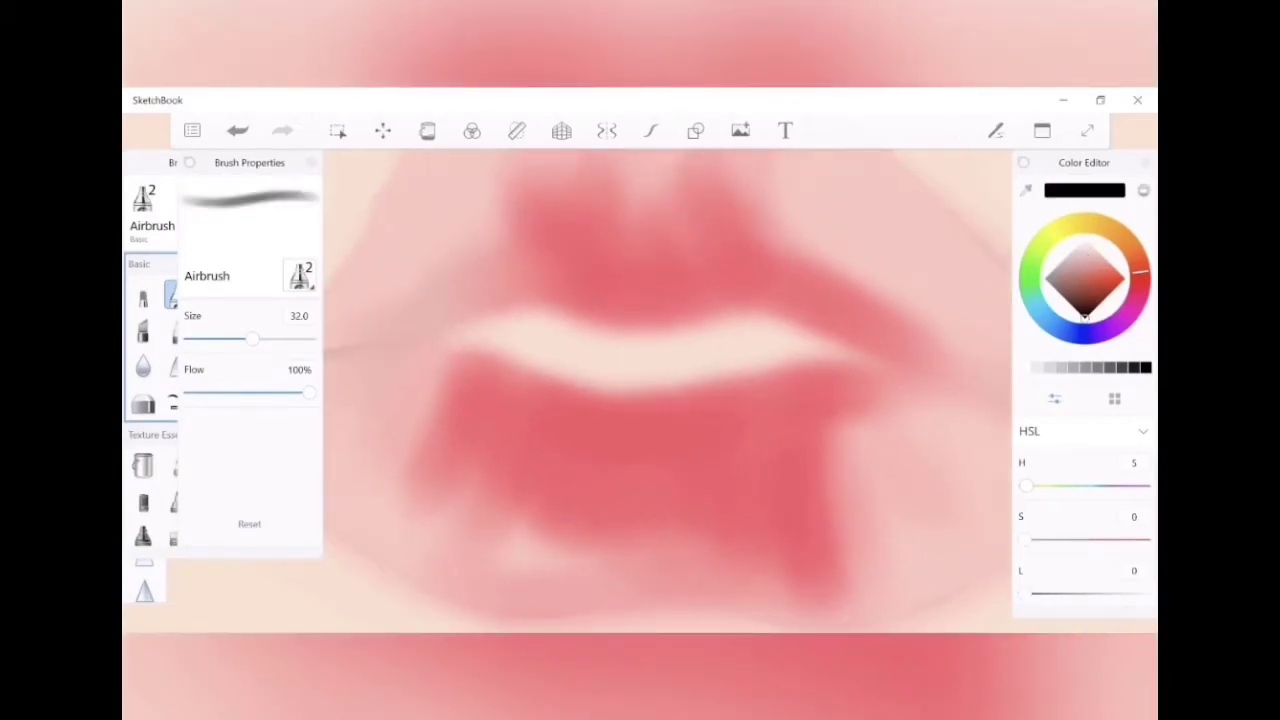
left_click_drag(252, 339, 195, 339)
mouse_move(617, 344)
left_mouse_down()
mouse_move(540, 323)
mouse_move(604, 345)
left_mouse_up()
mouse_move(655, 383)
left_mouse_down()
mouse_move(462, 344)
mouse_move(536, 318)
left_mouse_up()
mouse_move(850, 352)
left_mouse_down()
mouse_move(754, 319)
mouse_move(616, 343)
mouse_move(757, 365)
mouse_move(630, 385)
left_mouse_up()
left_click_drag(195, 339, 215, 339)
mouse_move(560, 335)
left_mouse_down()
mouse_move(600, 360)
mouse_move(670, 365)
mouse_move(798, 340)
left_mouse_up()
left_click_drag(215, 339, 197, 339)
left_click_drag(814, 345, 690, 318)
mouse_move(518, 330)
left_mouse_down()
mouse_move(478, 345)
mouse_move(514, 344)
left_mouse_up()
left_click_drag(792, 348, 666, 370)
left_click_drag(668, 376, 584, 378)
left_click_drag(790, 362, 568, 392)
left_click_drag(574, 360, 506, 364)
Taper the black mouth opening outward at both corners with thin lines at size 5.0 and 12% flow
left_click_drag(197, 339, 190, 339)
left_click_drag(308, 392, 216, 392)
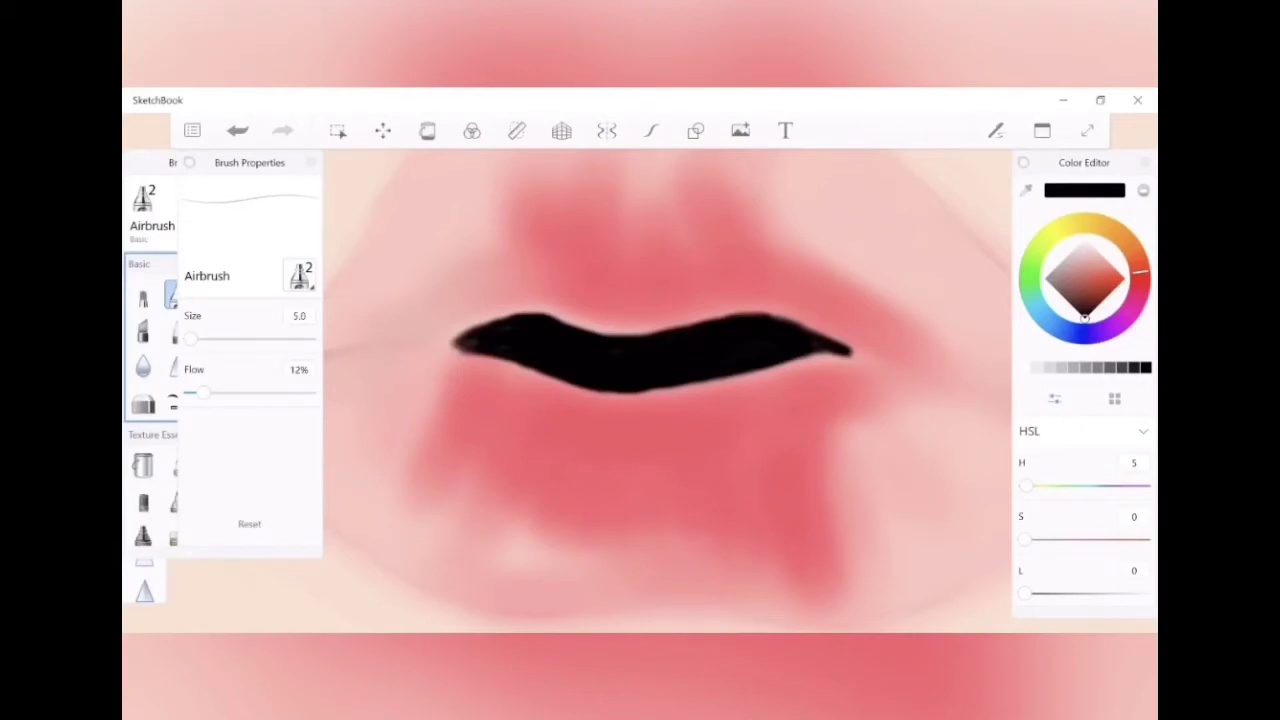
mouse_move(460, 344)
left_mouse_down()
mouse_move(390, 348)
mouse_move(436, 345)
left_mouse_up()
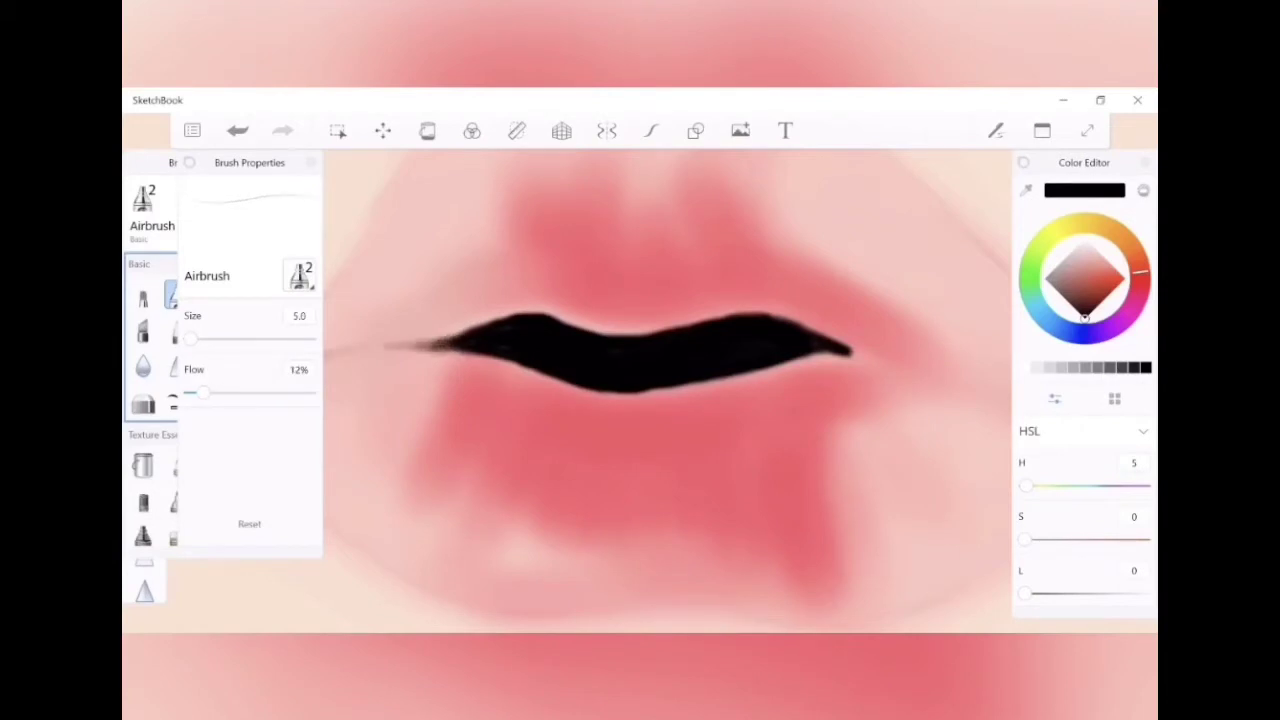
left_click_drag(848, 350, 880, 356)
scroll(640, 360, "down", 2)
key("Tab")
left_click(640, 370, "alt")
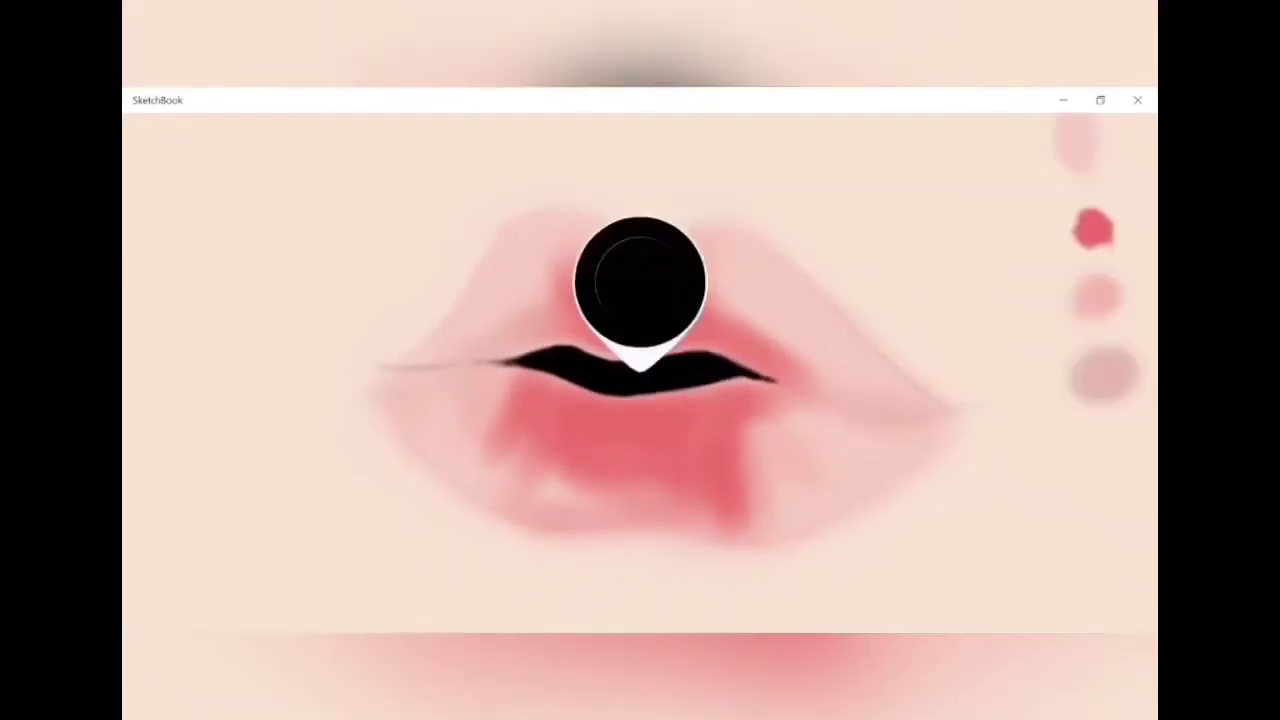
left_click_drag(640, 368, 1088, 357)
key("Tab")
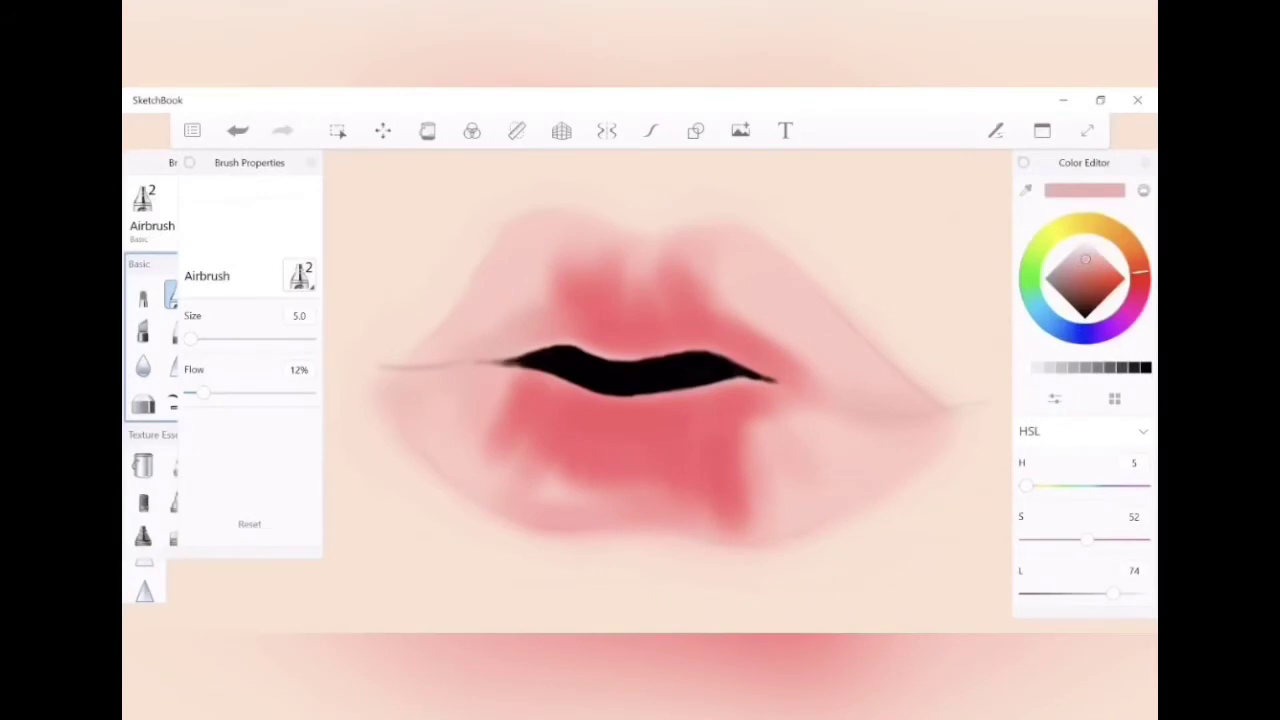
left_click_drag(203, 392, 305, 392)
key("ctrl+z")
Extend both mouth corners with thin dark maroon lines (H 358, S 36, L 20) at size 5.0 and 22% flow
scroll(640, 360, "down", 1)
key("Tab")
left_click(640, 280, "alt")
left_click_drag(640, 280, 640, 398)
key("Tab")
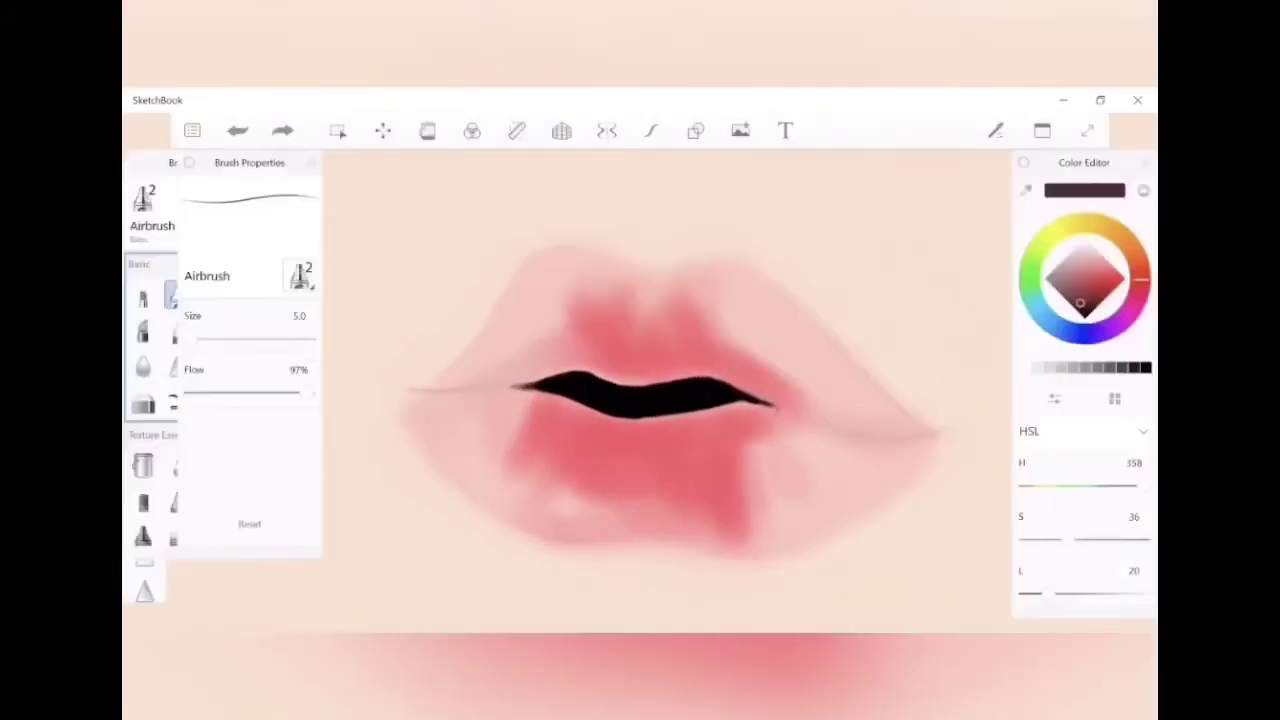
left_click_drag(305, 392, 215, 392)
left_click_drag(772, 406, 804, 414)
left_click_drag(528, 384, 484, 386)
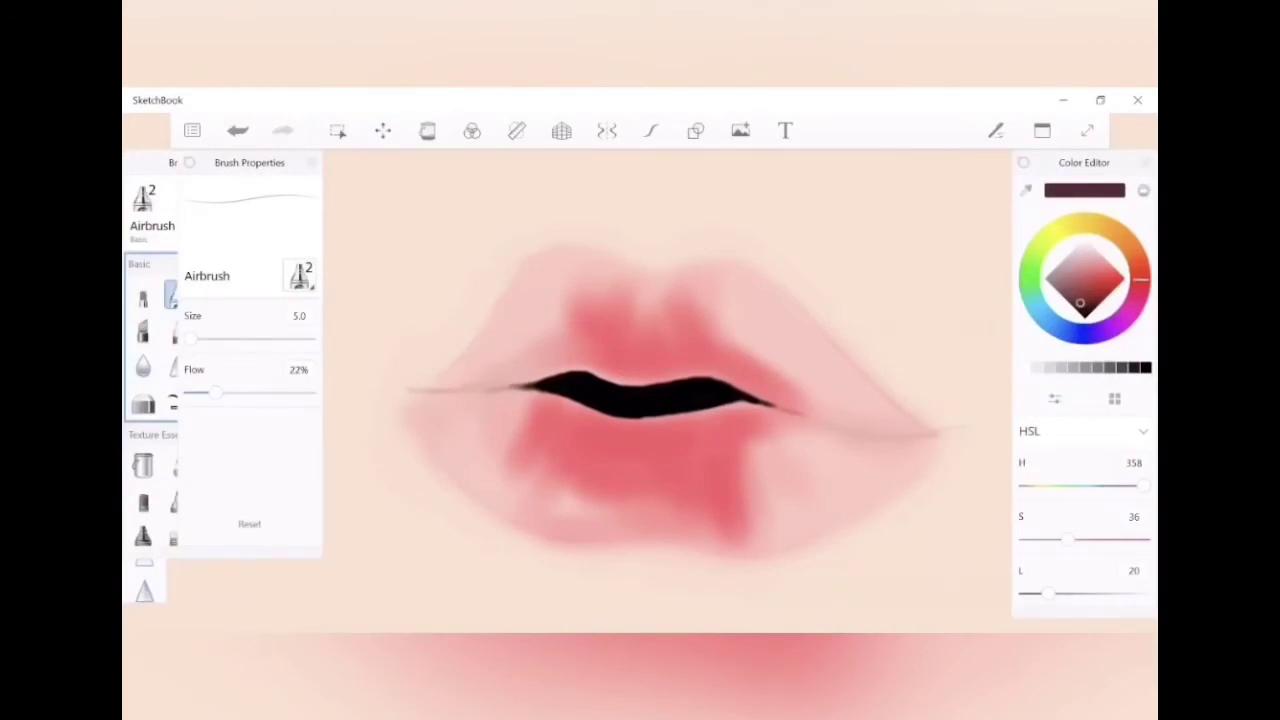
Paint light pink (H 2, S 91, L 78) streaks through the red on the lips at size 20.7 and 100% flow
scroll(640, 360, "down", 1)
scroll(640, 360, "up", 2)
key("Tab")
left_click(623, 277, "alt")
key("Tab")
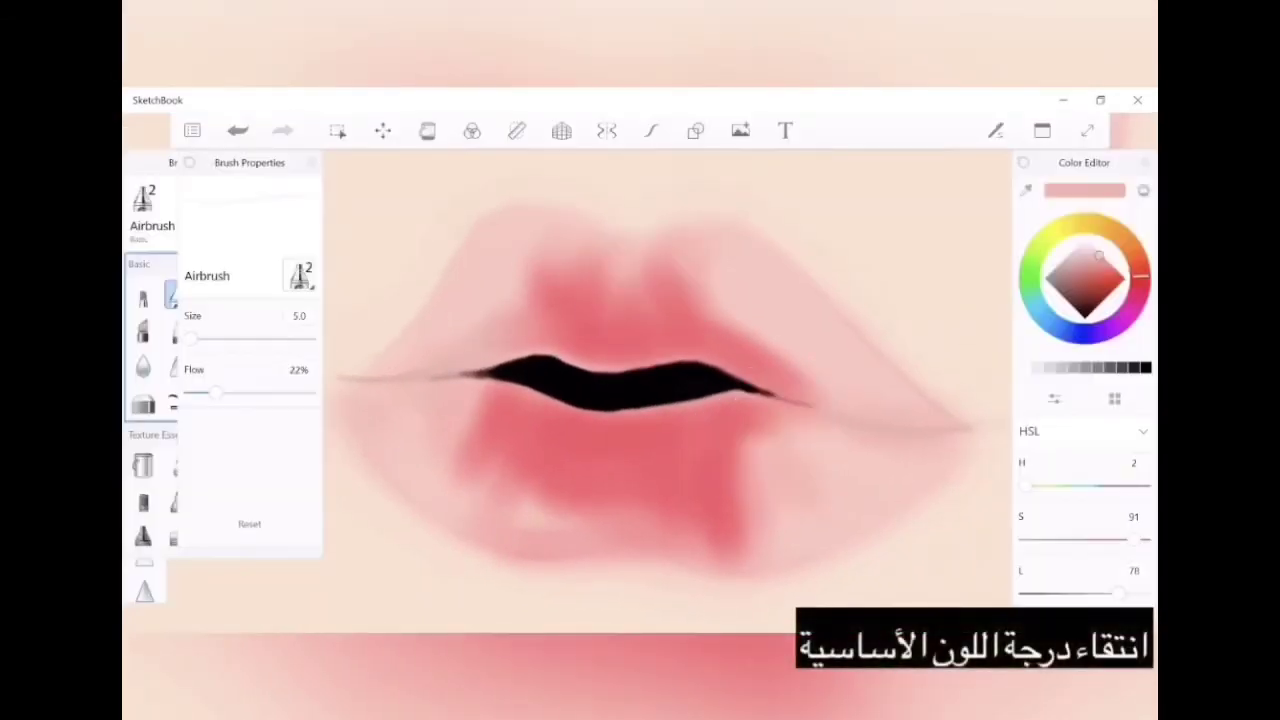
left_click_drag(190, 338, 208, 338)
left_click_drag(215, 392, 305, 392)
left_click_drag(206, 338, 228, 338)
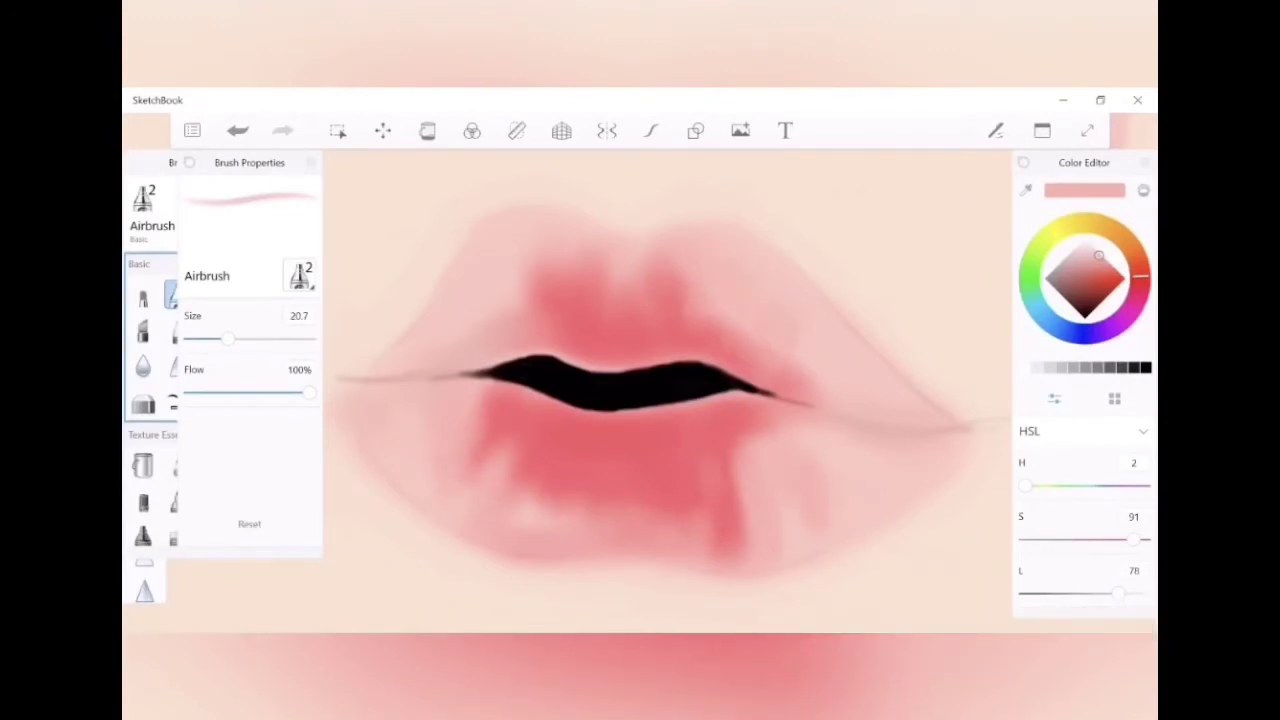
left_click_drag(658, 274, 660, 326)
left_click_drag(591, 312, 592, 334)
left_click_drag(564, 272, 570, 316)
left_click_drag(488, 282, 490, 304)
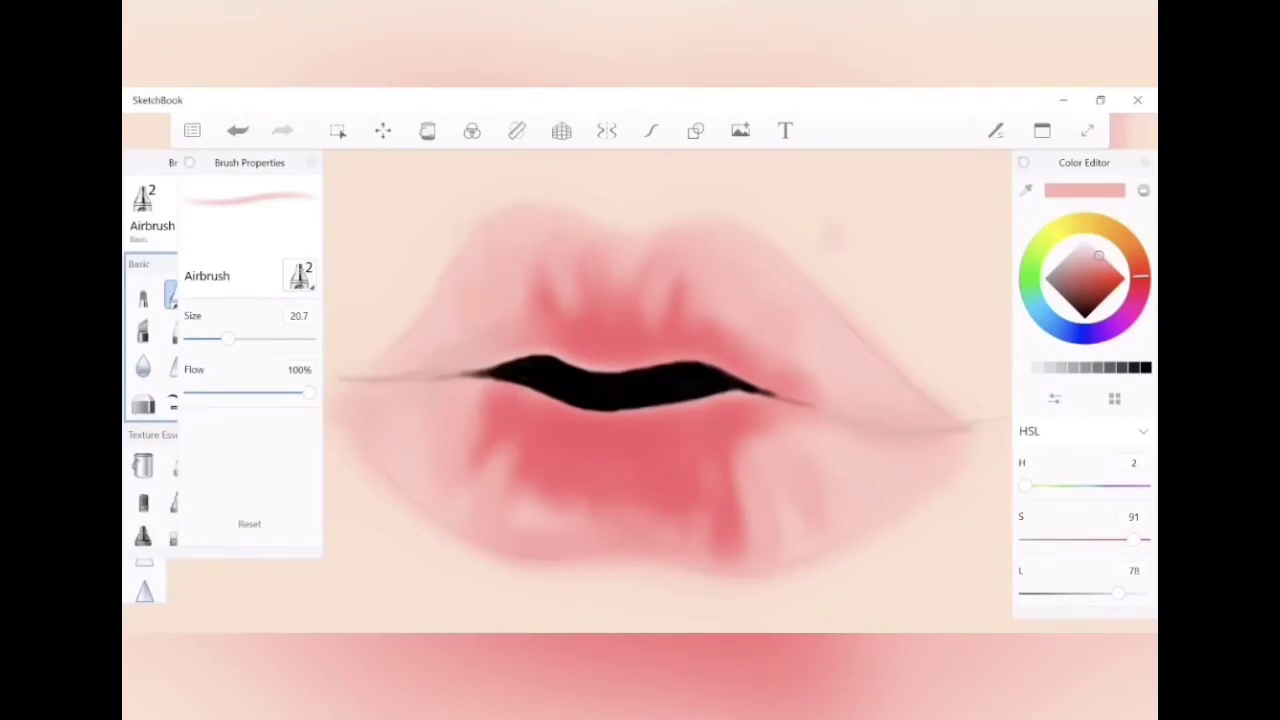
Shade above the mouth opening's left corner with dark red (H 358, S 82, L 30) at 10% flow
left_click(634, 362)
left_click_drag(308, 392, 200, 392)
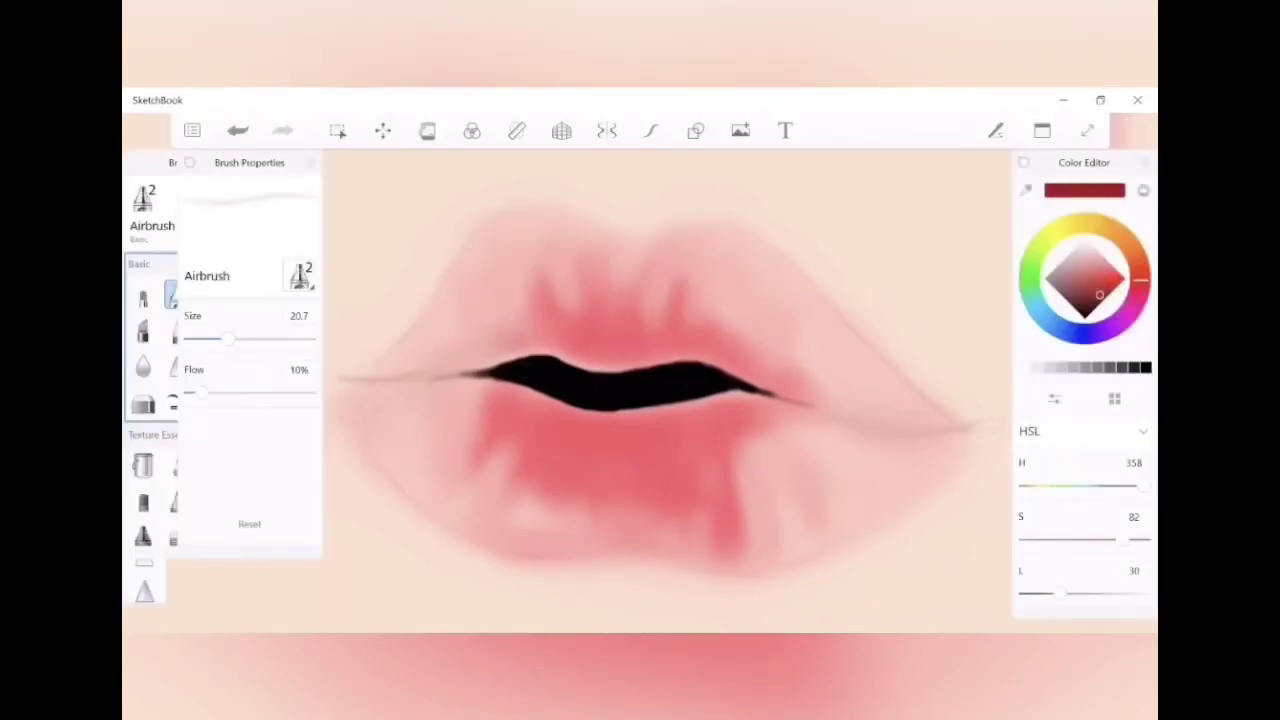
left_click_drag(468, 352, 524, 340)
Airbrush bright red (H 354, S 88, L 52) along the lips' inner edges at size 20.7 and 39% flow
left_click(640, 300)
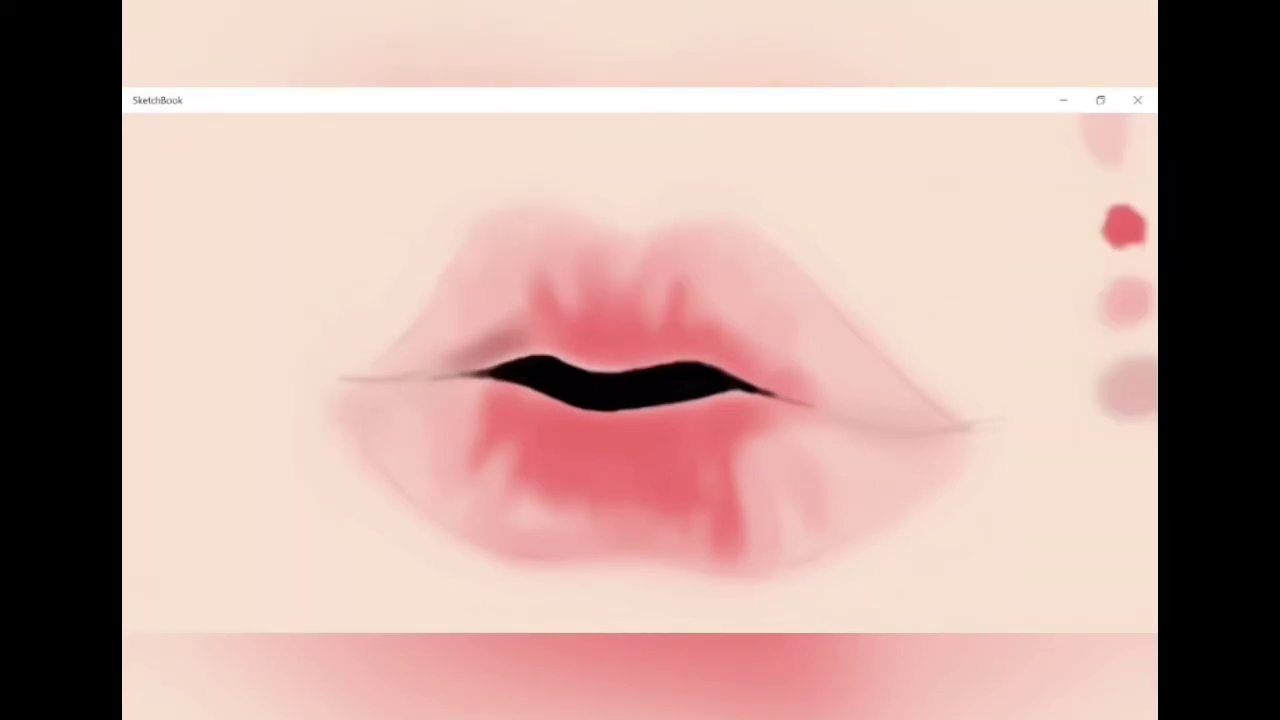
mouse_move(200, 392)
left_mouse_down()
mouse_move(295, 392)
mouse_move(237, 392)
left_mouse_up()
left_click(933, 222)
key("ctrl+z")
left_click(1114, 276)
left_click_drag(510, 330, 705, 350)
mouse_move(705, 410)
left_mouse_down()
mouse_move(525, 405)
mouse_move(652, 402)
left_mouse_up()
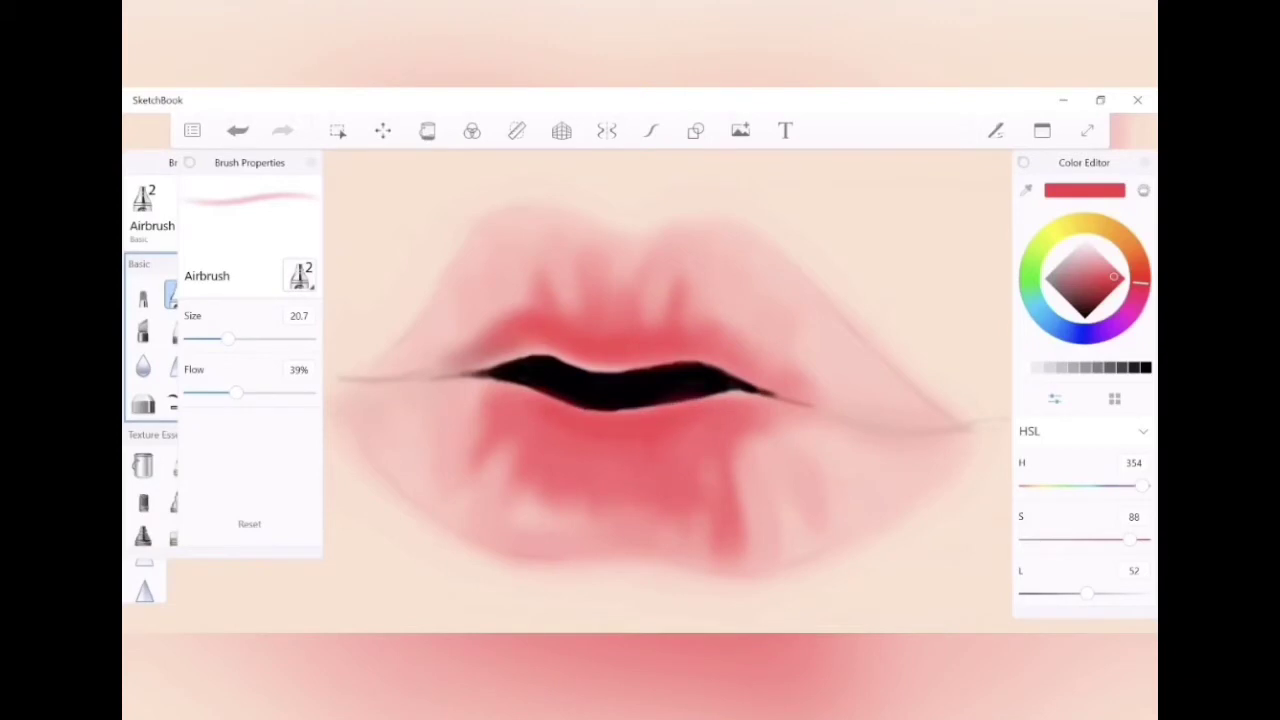
Deepen the lower lip's centre and add vertical bright red streaks across the upper lip
left_click_drag(580, 436, 560, 458)
mouse_move(620, 312)
left_mouse_down()
mouse_move(575, 290)
mouse_move(498, 303)
left_mouse_up()
left_click_drag(705, 318, 738, 333)
mouse_move(658, 325)
left_mouse_down()
mouse_move(675, 290)
mouse_move(620, 265)
mouse_move(592, 285)
left_mouse_up()
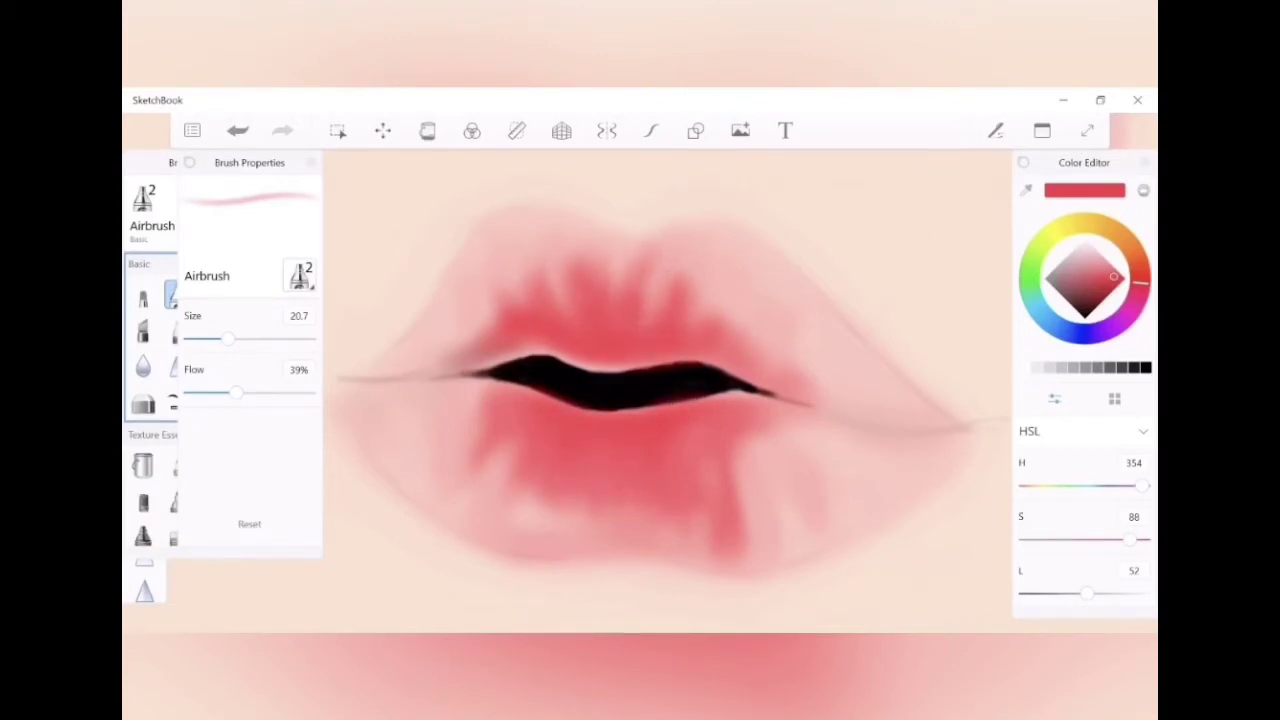
Sample the dusty pink swatch (H 5, S 52, L 74) and adjust the Airbrush size to shade the outer lip areas
key("Tab")
key("Tab")
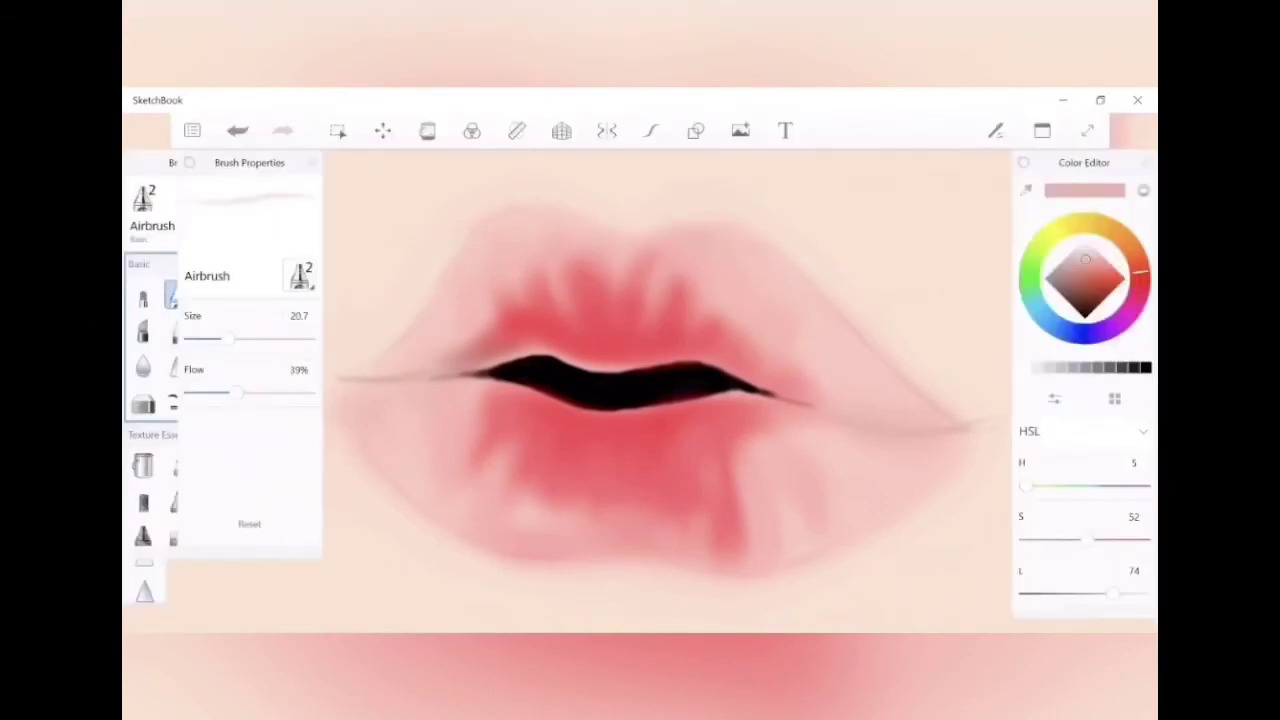
left_click_drag(262, 339, 247, 339)
Paint light pink (H 8, S 89, L 83) crease streaks on both lips at size 16.2 and 82% flow
key("Tab")
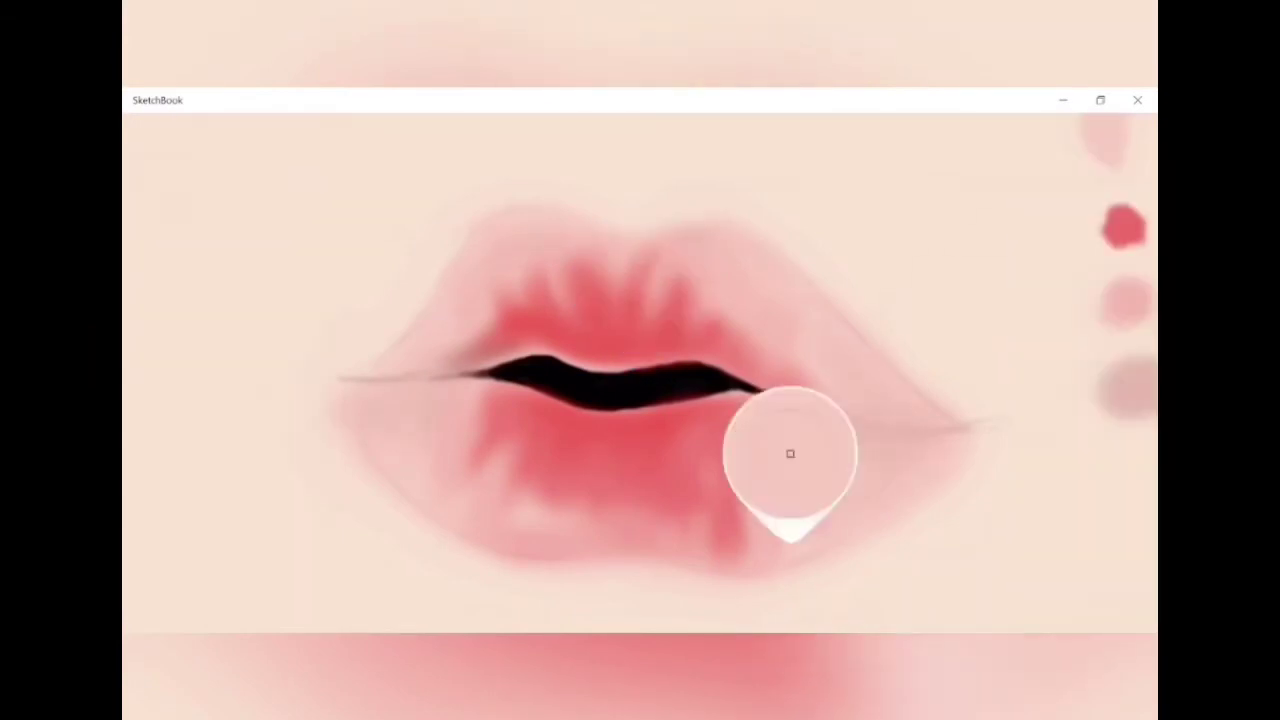
key("Tab")
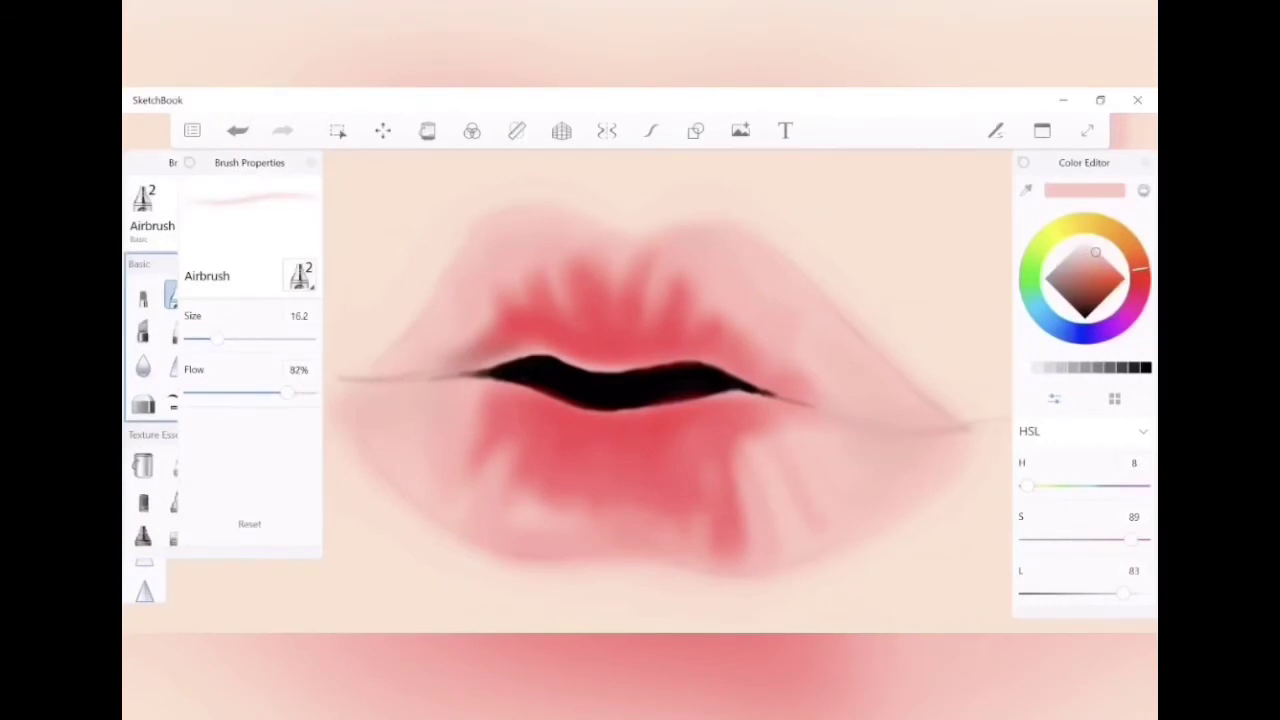
left_click_drag(545, 448, 528, 496)
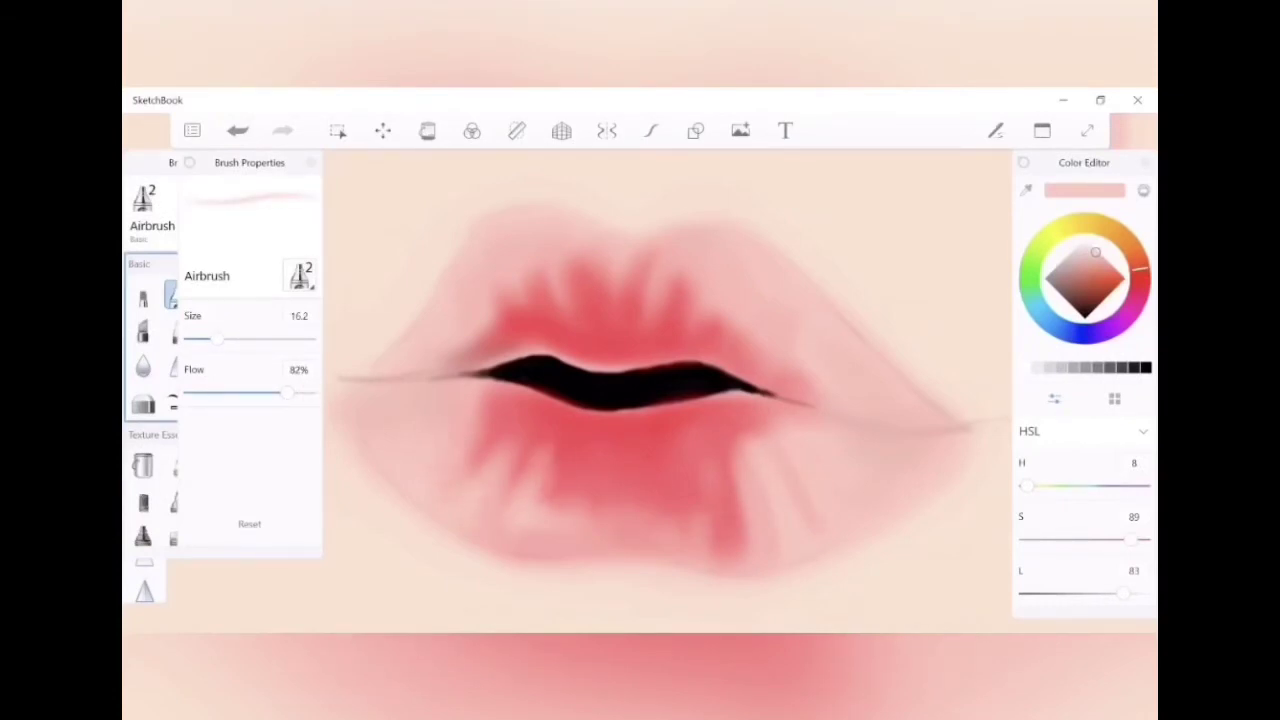
left_click_drag(512, 288, 514, 318)
left_click_drag(708, 292, 708, 322)
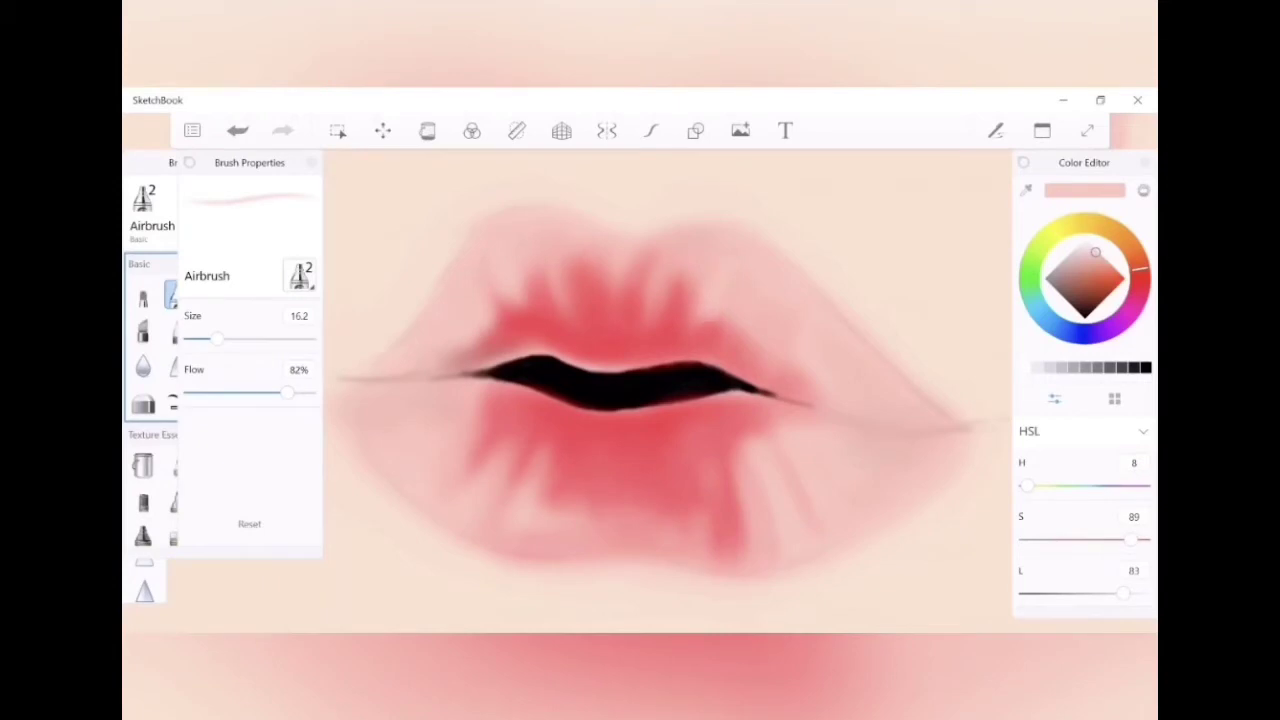
Extend light pink crease streaks through the red area of the upper lip at size 16.2 and 82% flow
left_click_drag(656, 266, 663, 348)
left_click_drag(687, 280, 687, 346)
mouse_move(615, 266)
left_mouse_down()
mouse_move(615, 332)
mouse_move(598, 320)
left_mouse_up()
mouse_move(572, 258)
left_mouse_down()
mouse_move(572, 320)
mouse_move(572, 286)
left_mouse_up()
left_click_drag(530, 270, 523, 322)
left_click_drag(585, 264, 585, 294)
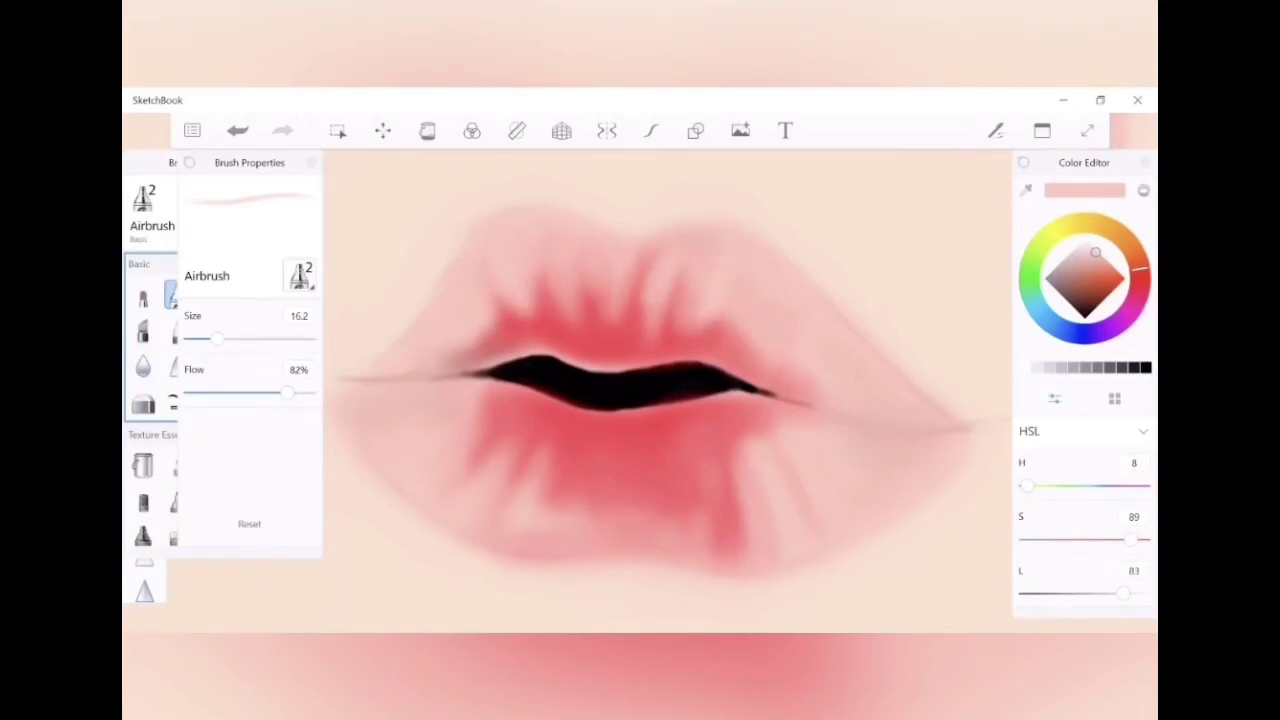
Sample medium pink (H 359, S 90, L 72) and streak it down the lower lip's left side at 82% flow
left_click_drag(634, 362, 634, 362)
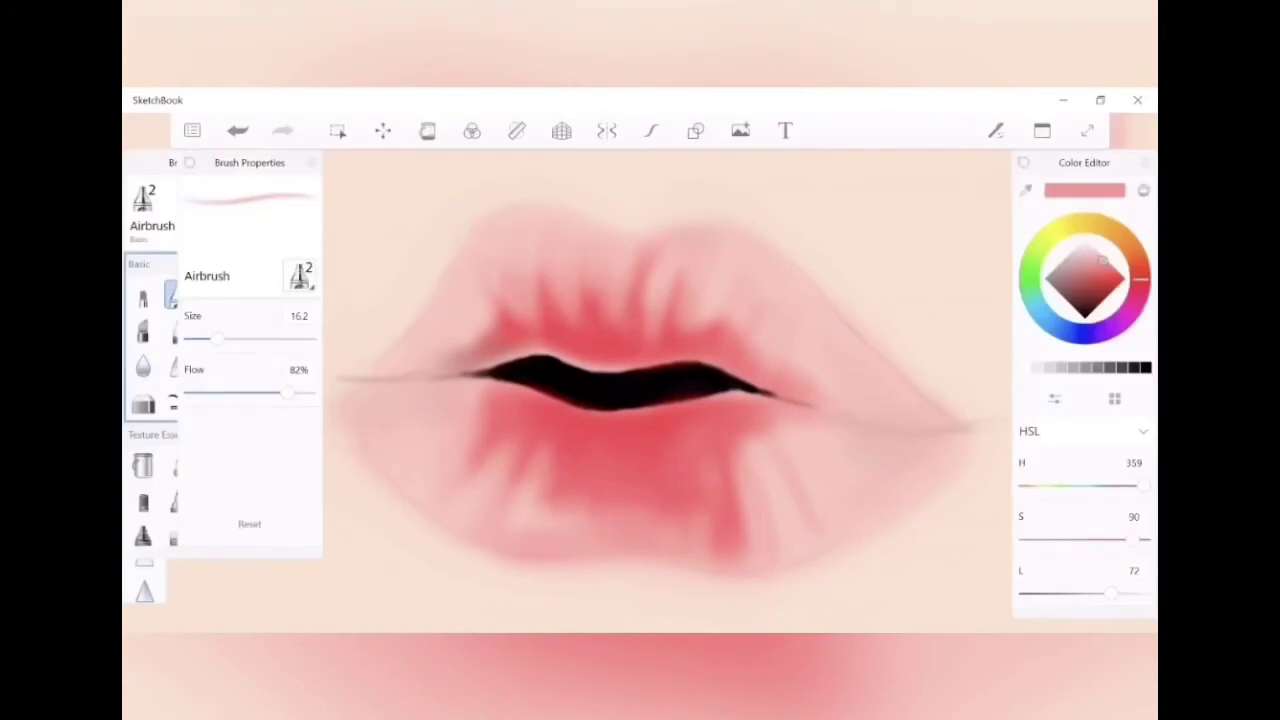
left_click_drag(461, 390, 442, 464)
left_click_drag(425, 413, 425, 421)
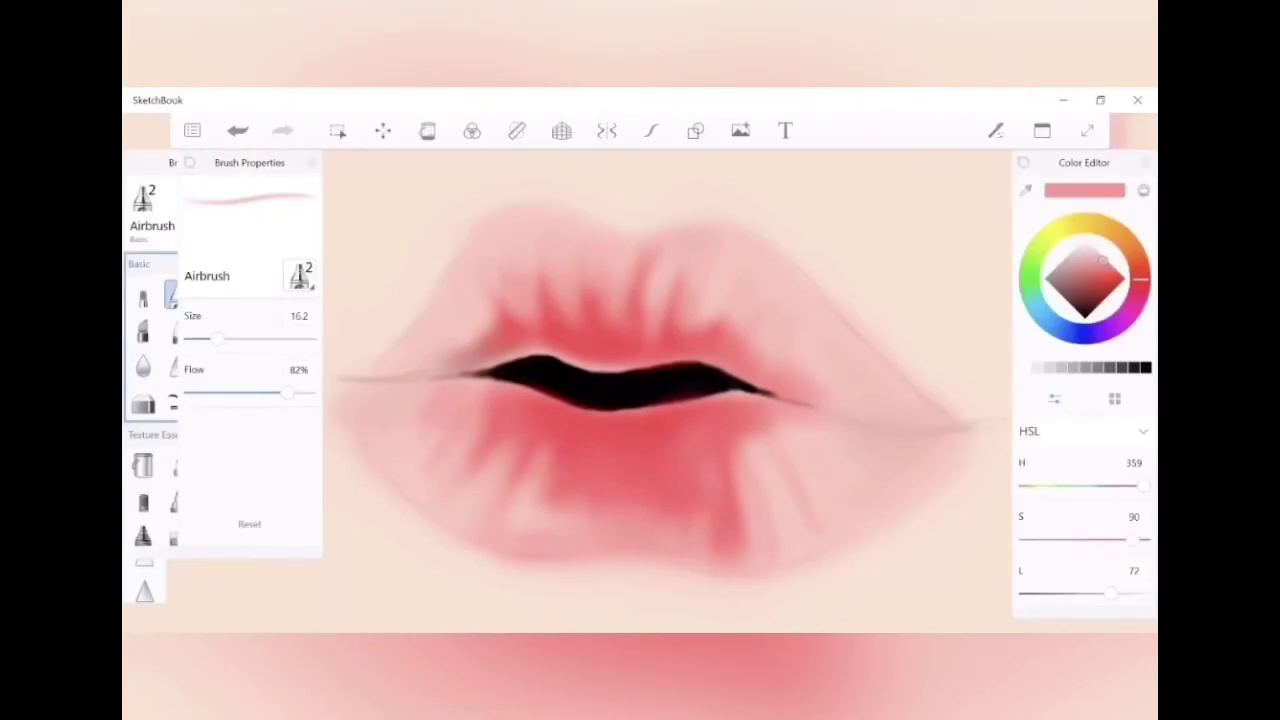
Shade the outer right areas of both lips with the medium pink at size 32.8 and 24% flow
mouse_move(360, 386)
left_mouse_down()
mouse_move(360, 400)
mouse_move(218, 392)
left_mouse_up()
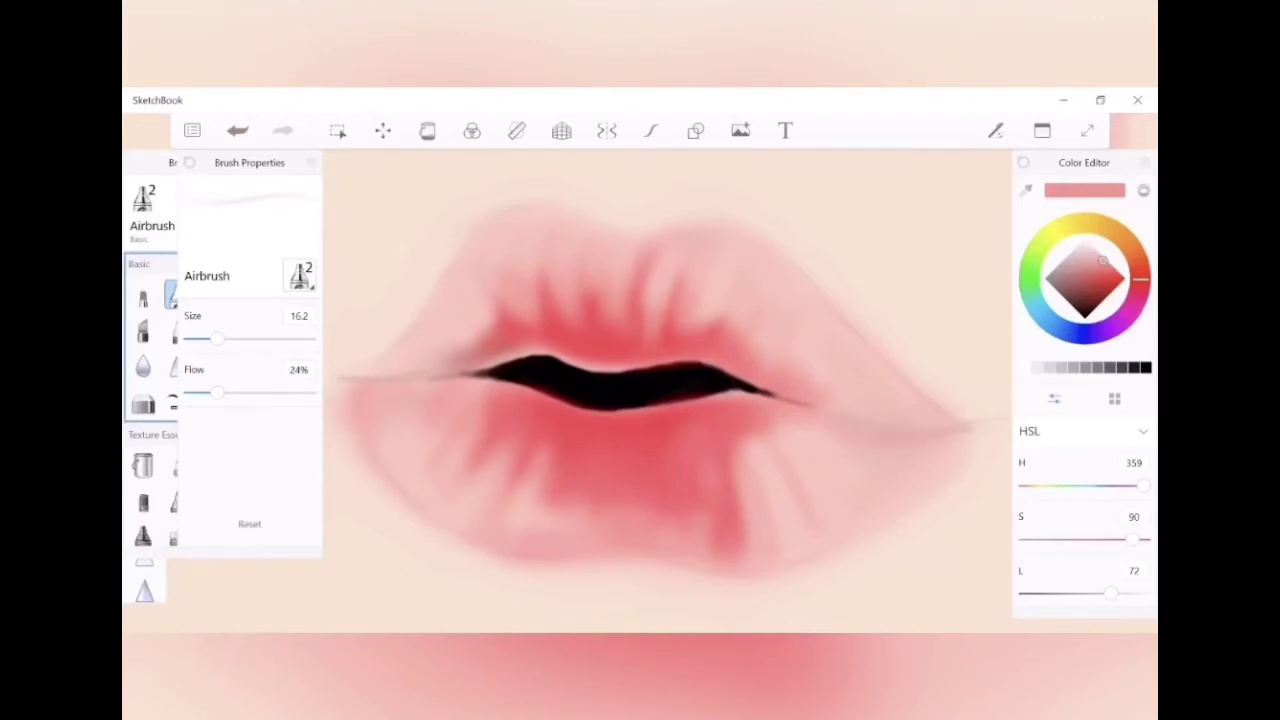
left_click_drag(217, 339, 255, 339)
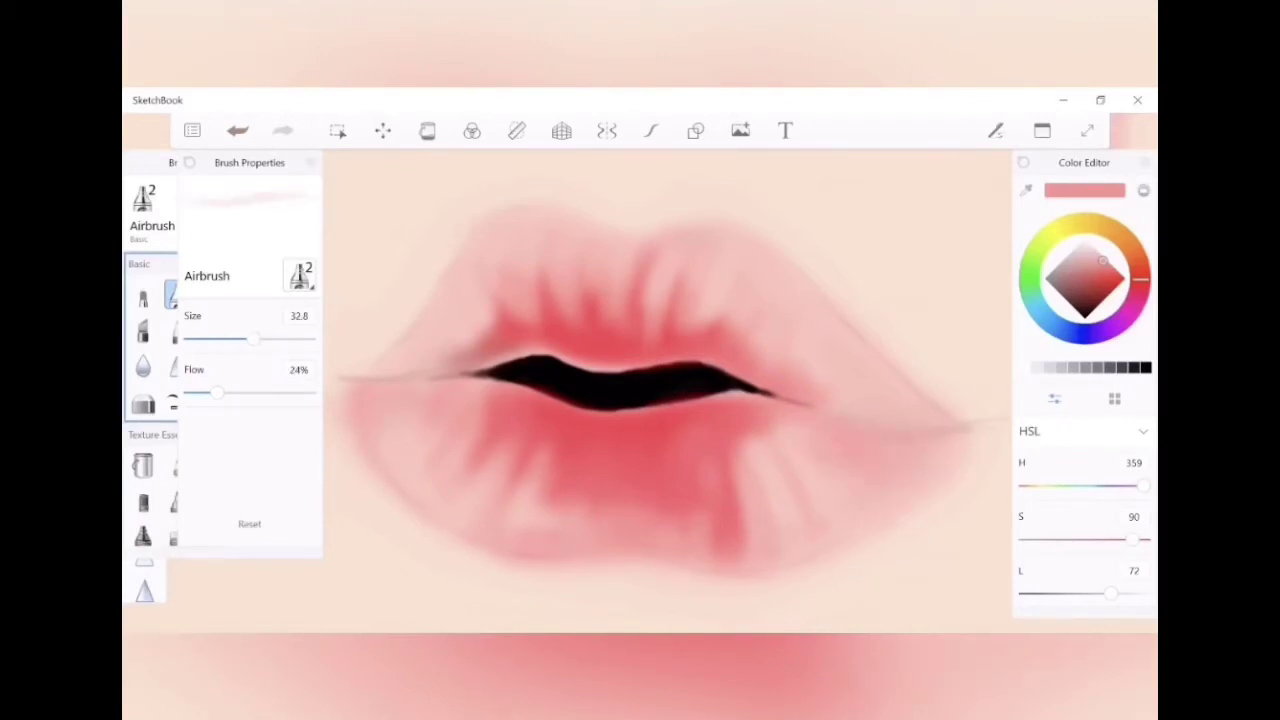
left_click_drag(851, 379, 821, 373)
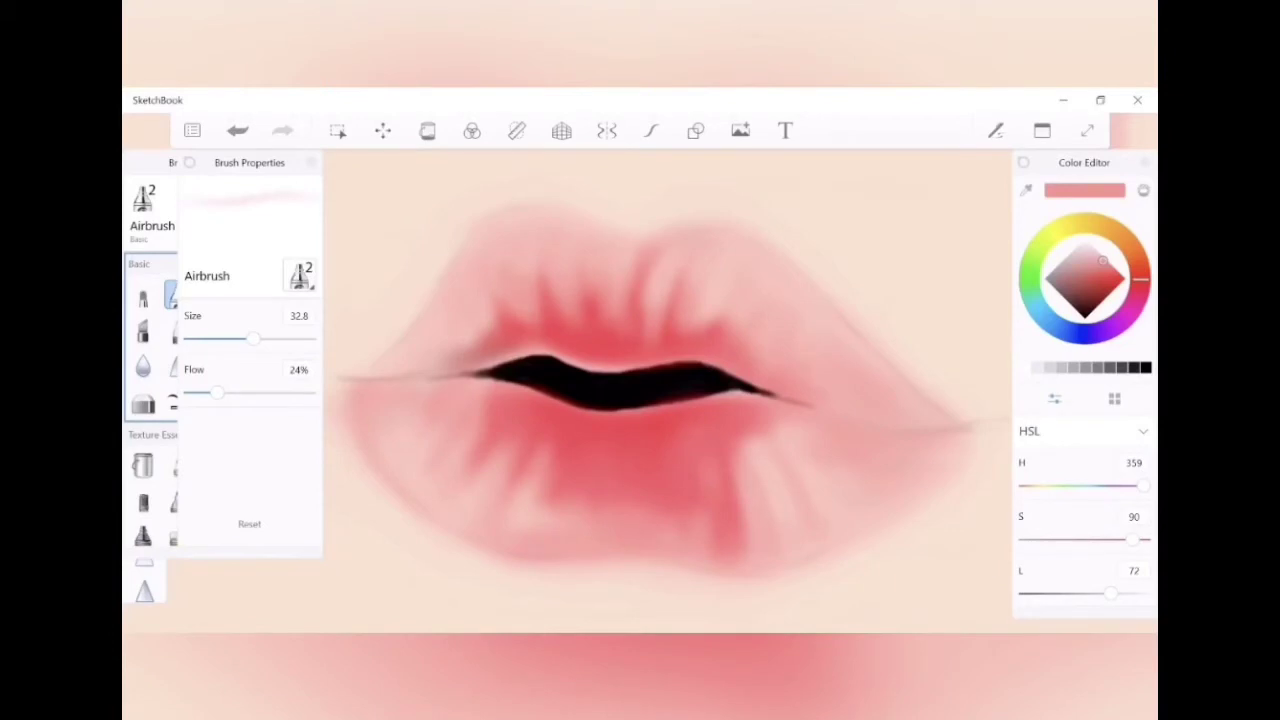
Draw fine crease lines on both lips in darker red (H 359, S 62, L 54) at about size 5 and 24% flow
left_click(1090, 269)
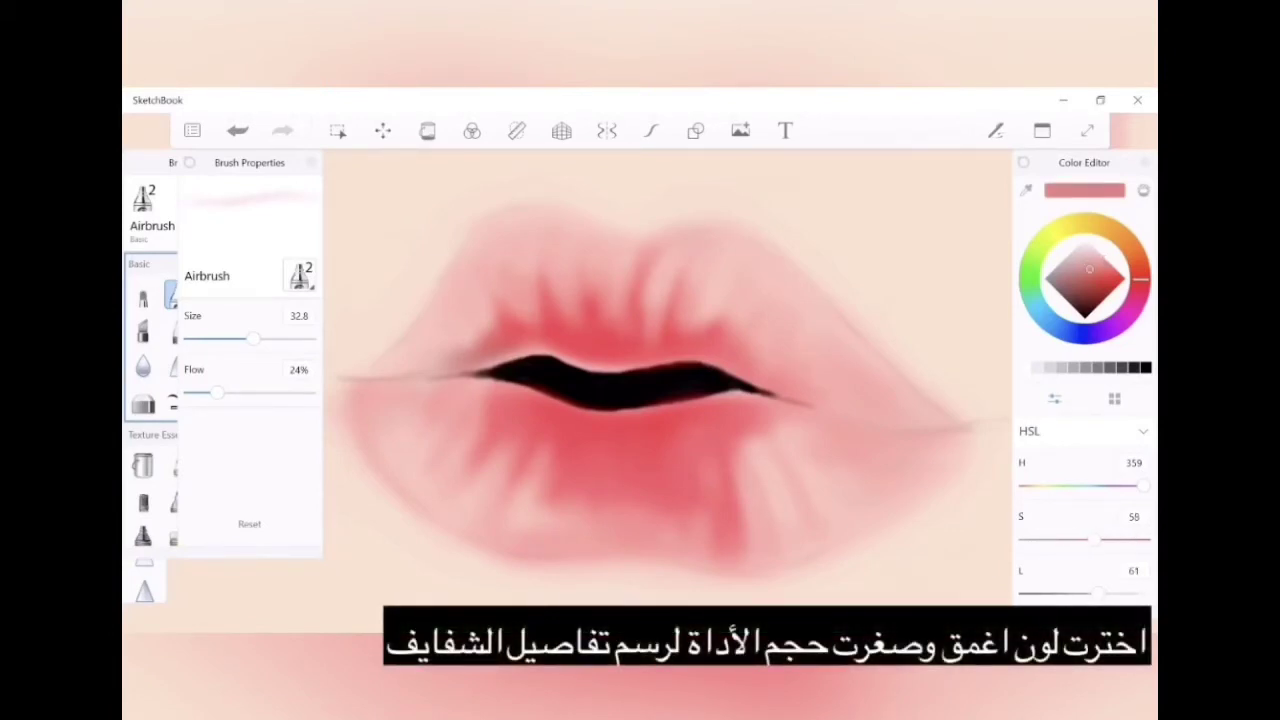
left_click_drag(255, 339, 192, 339)
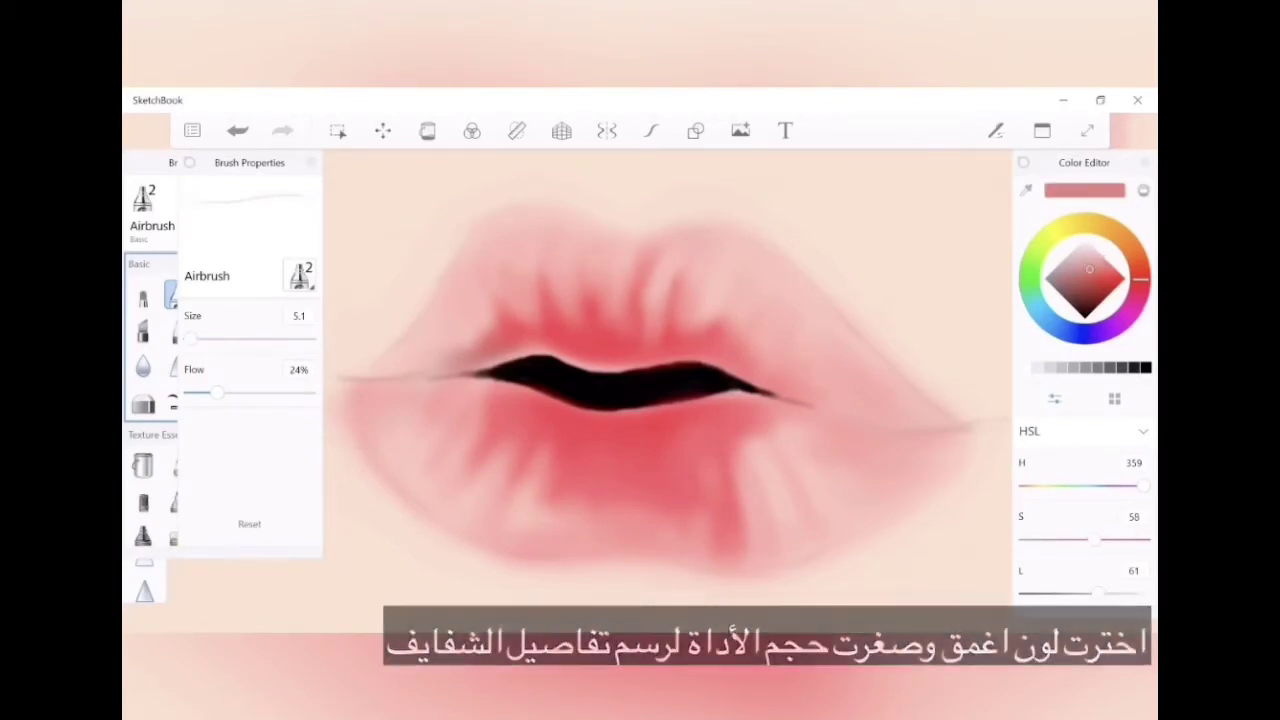
left_click(1094, 275)
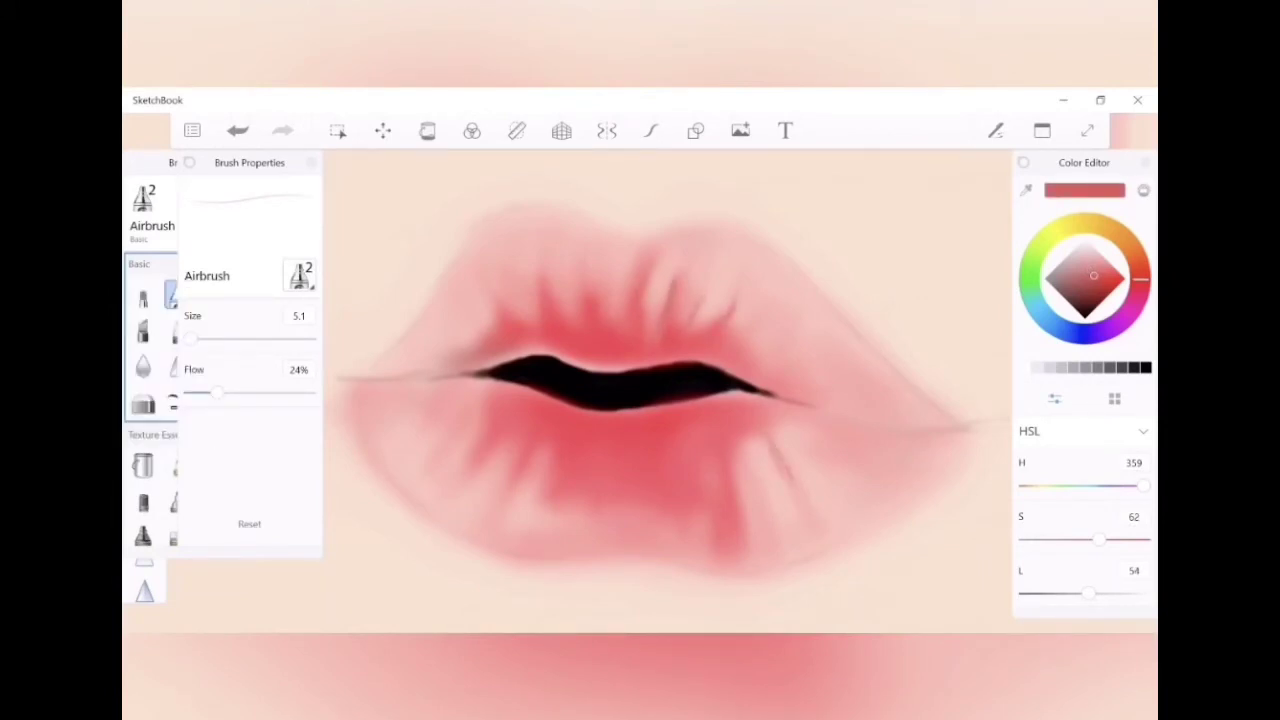
key("ctrl+z")
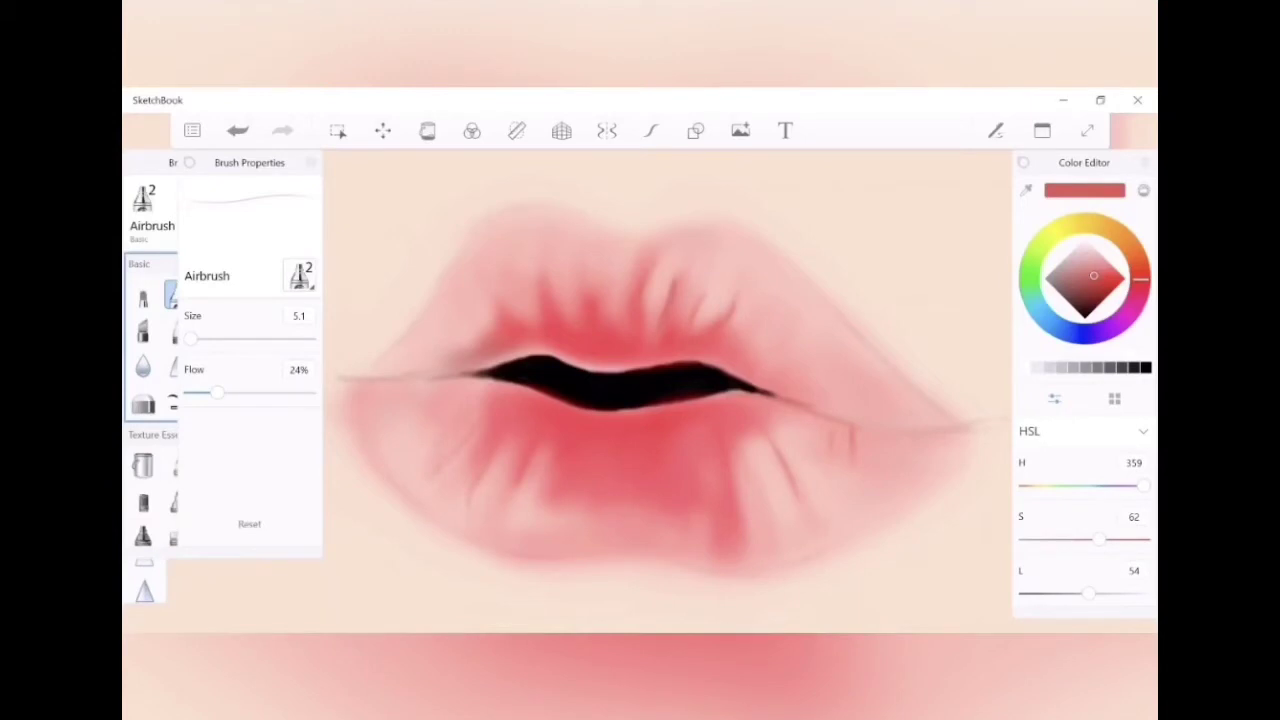
mouse_move(191, 338)
left_mouse_down()
mouse_move(218, 338)
mouse_move(191, 338)
left_mouse_up()
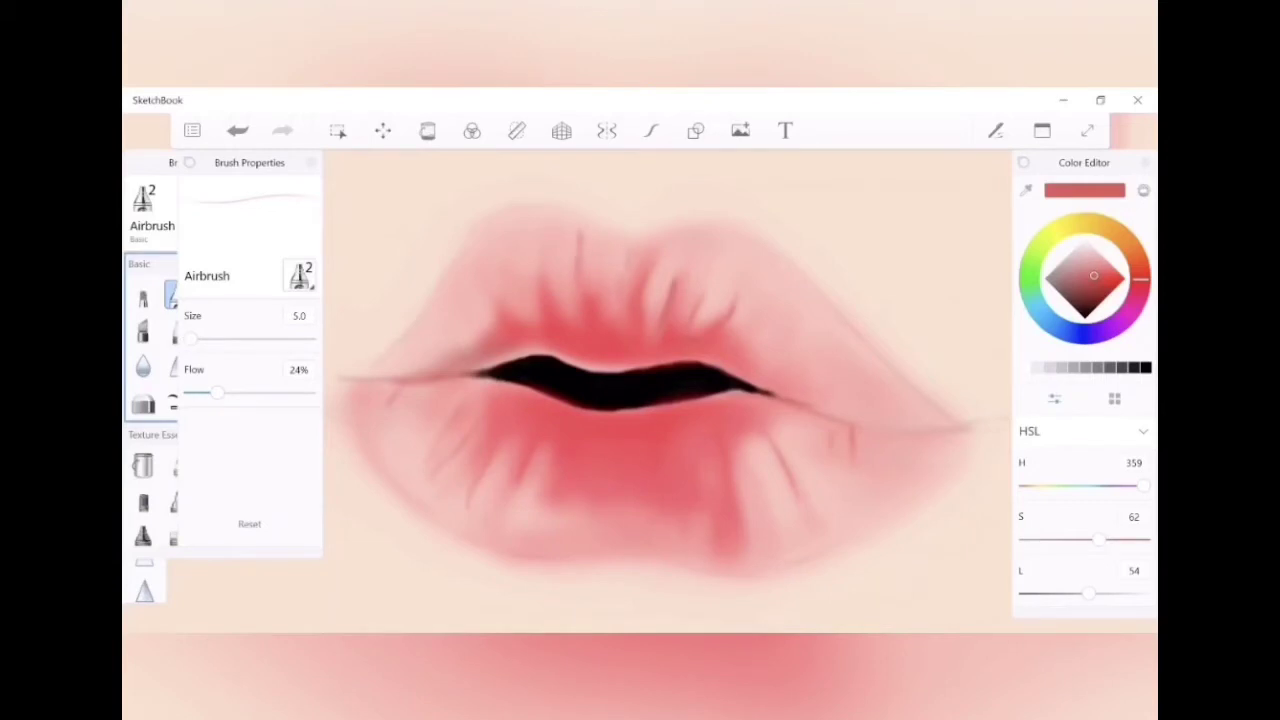
Add fainter dark red creases toward the outer parts of the lips and the left corner at 10% flow
left_click_drag(218, 392, 202, 392)
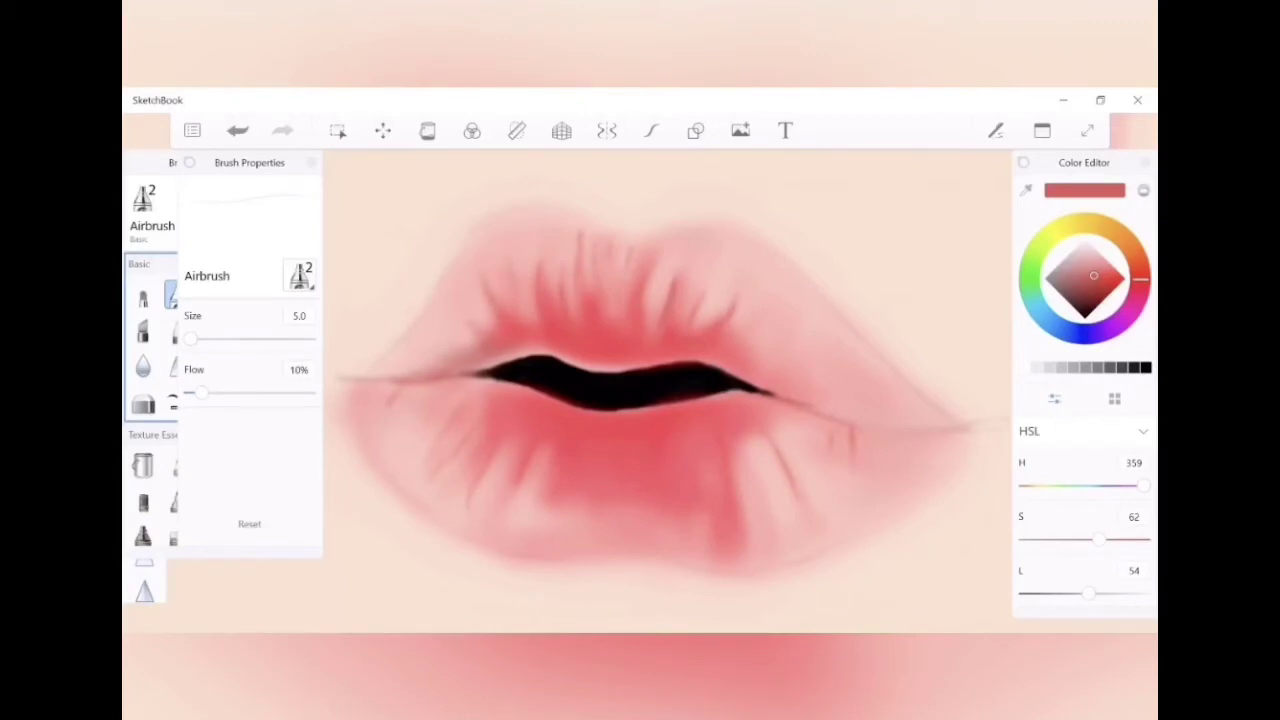
left_click_drag(466, 311, 481, 336)
left_click_drag(386, 372, 408, 389)
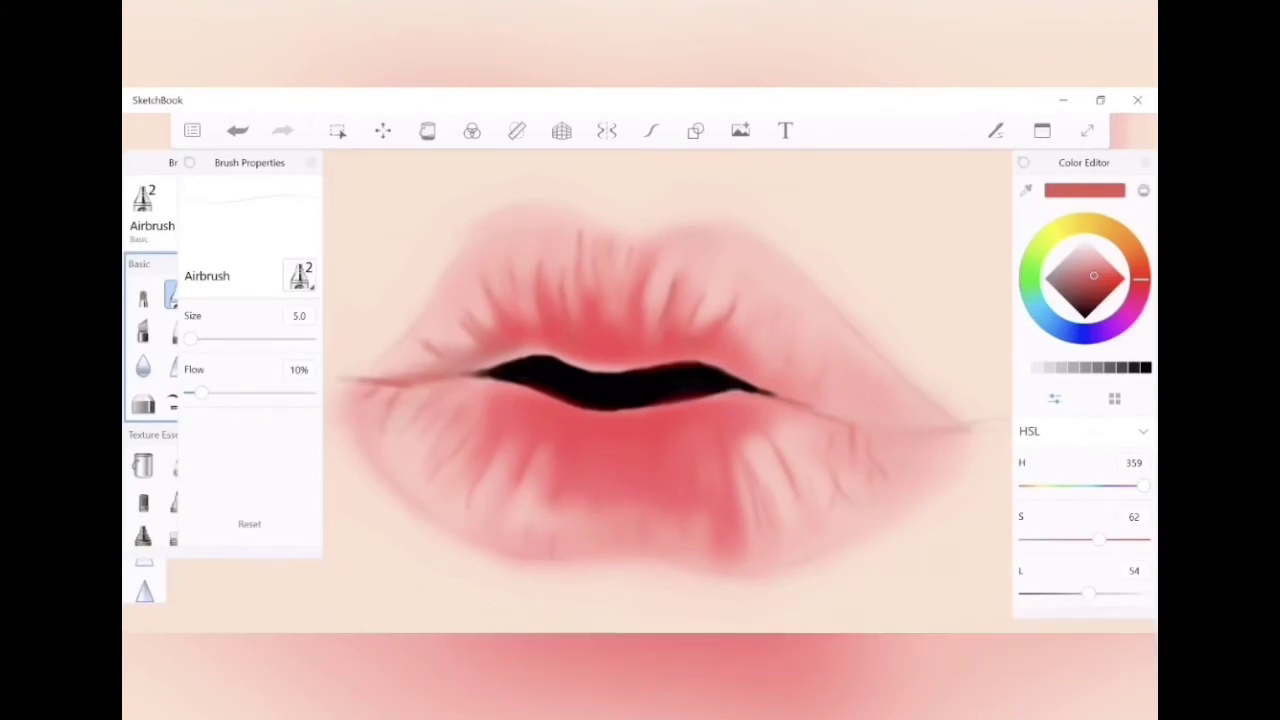
Paint thin pale pink (H 8, S 80, L 91) highlight streaks between the creases at size 5.1 and 3% flow
left_click_drag(202, 392, 189, 392)
left_click_drag(191, 338, 205, 338)
left_click_drag(629, 357, 629, 357)
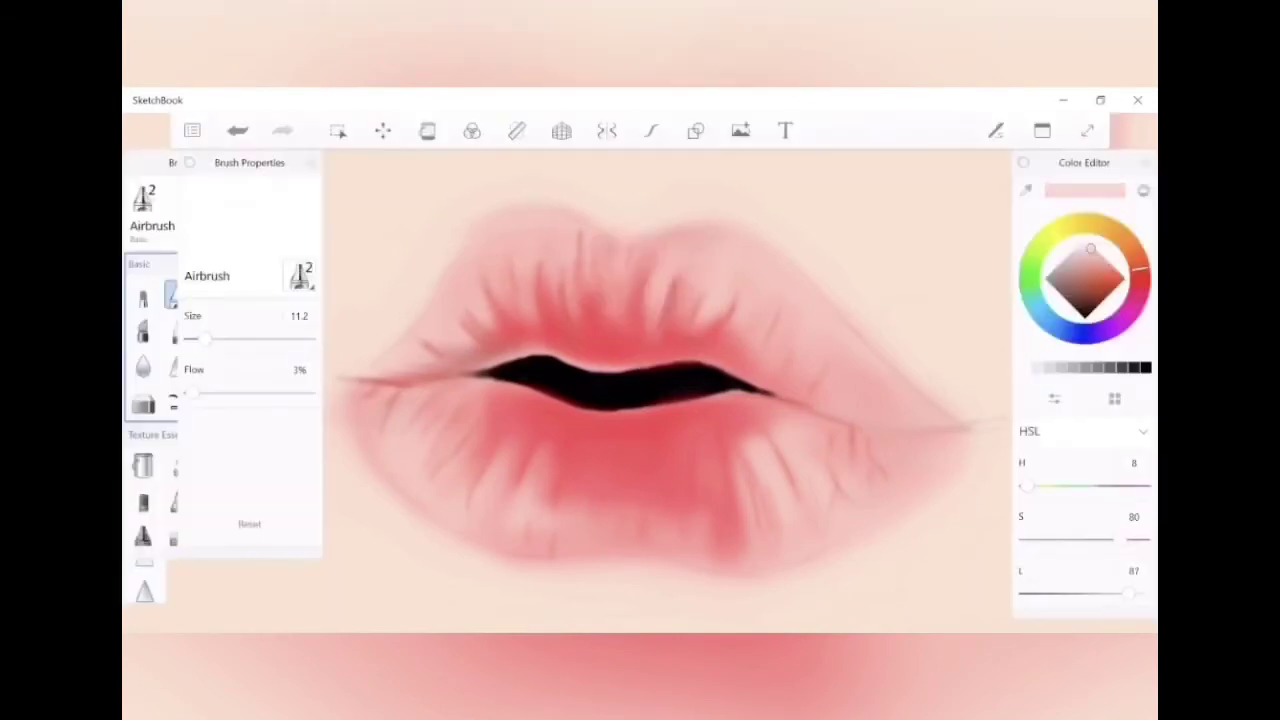
left_click_drag(205, 338, 191, 338)
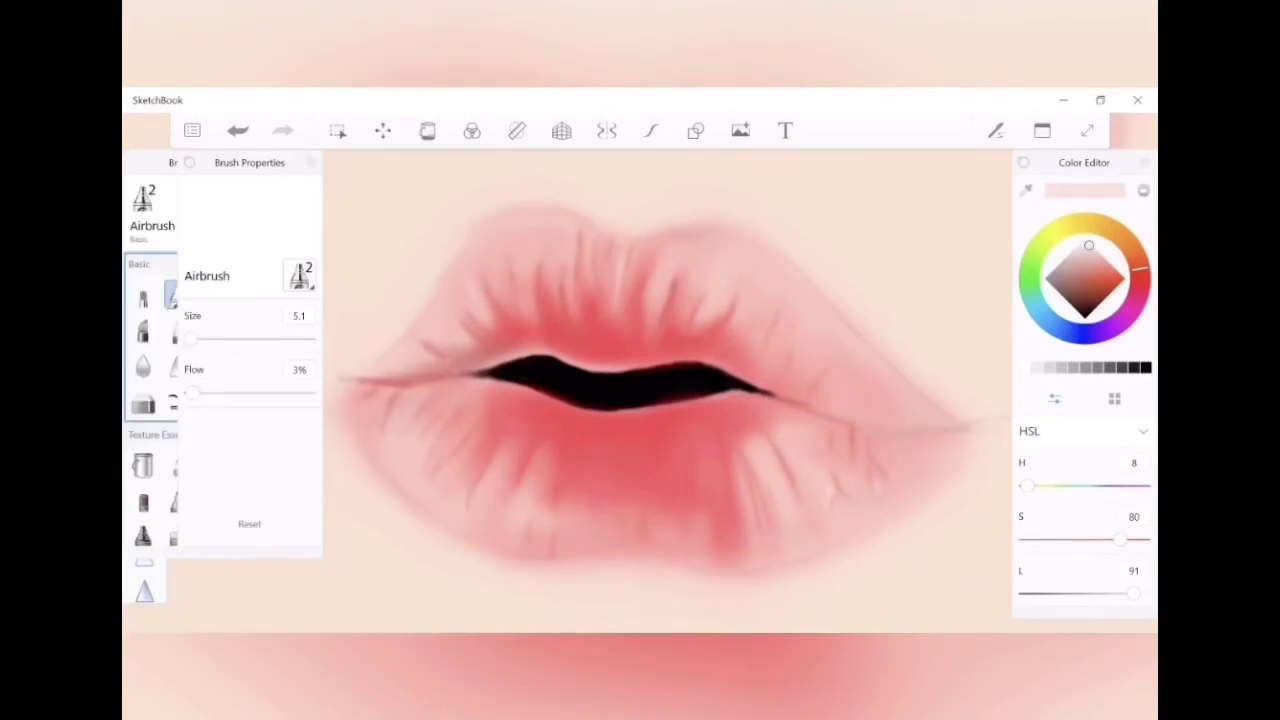
left_click_drag(660, 493, 664, 458)
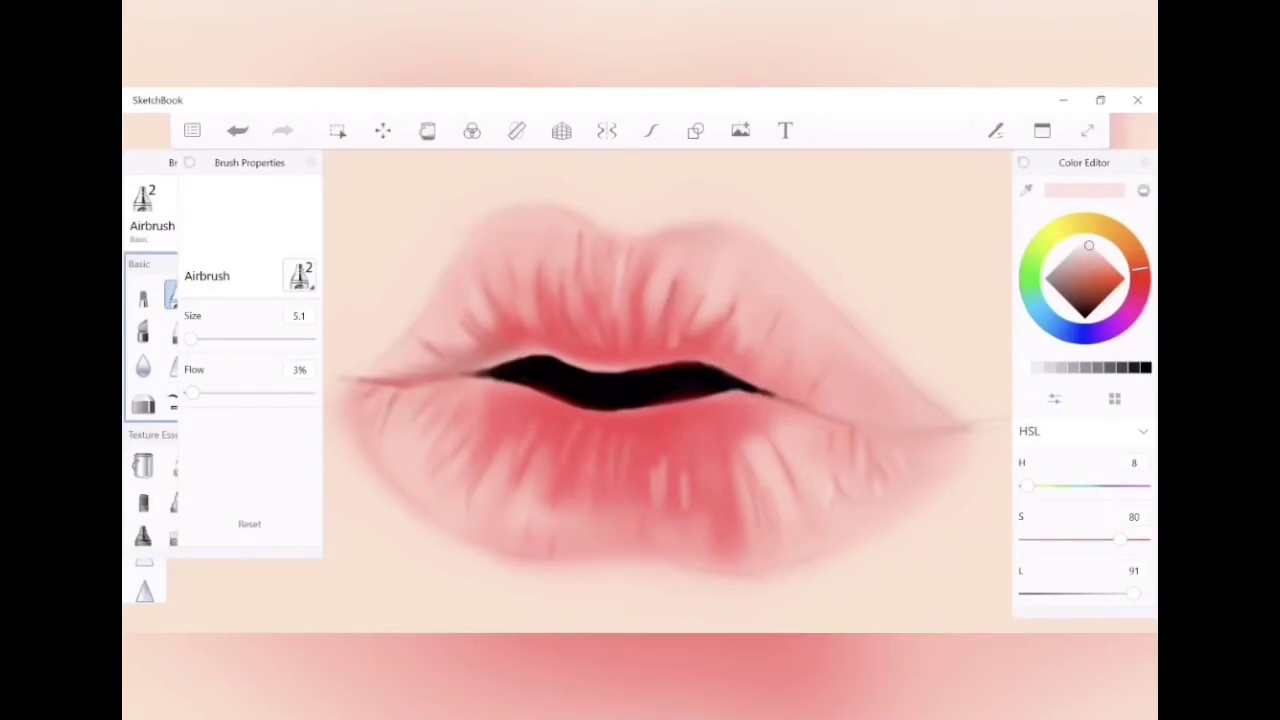
Blend the light rim above the mouth opening with sampled red (H 355, S 82, L 57) at size 10.3 and 98% flow
left_click(663, 292)
mouse_move(192, 392)
left_mouse_down()
mouse_move(224, 392)
mouse_move(200, 392)
left_mouse_up()
left_click_drag(190, 339, 203, 339)
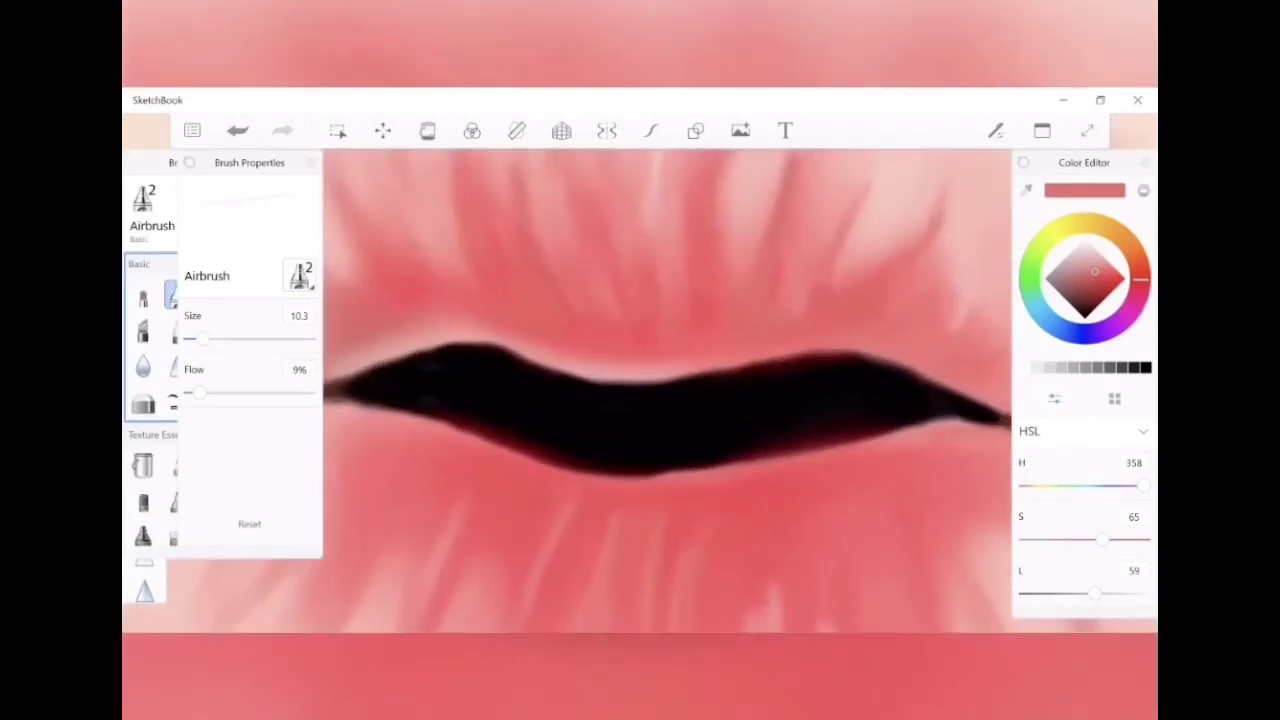
left_click(637, 277)
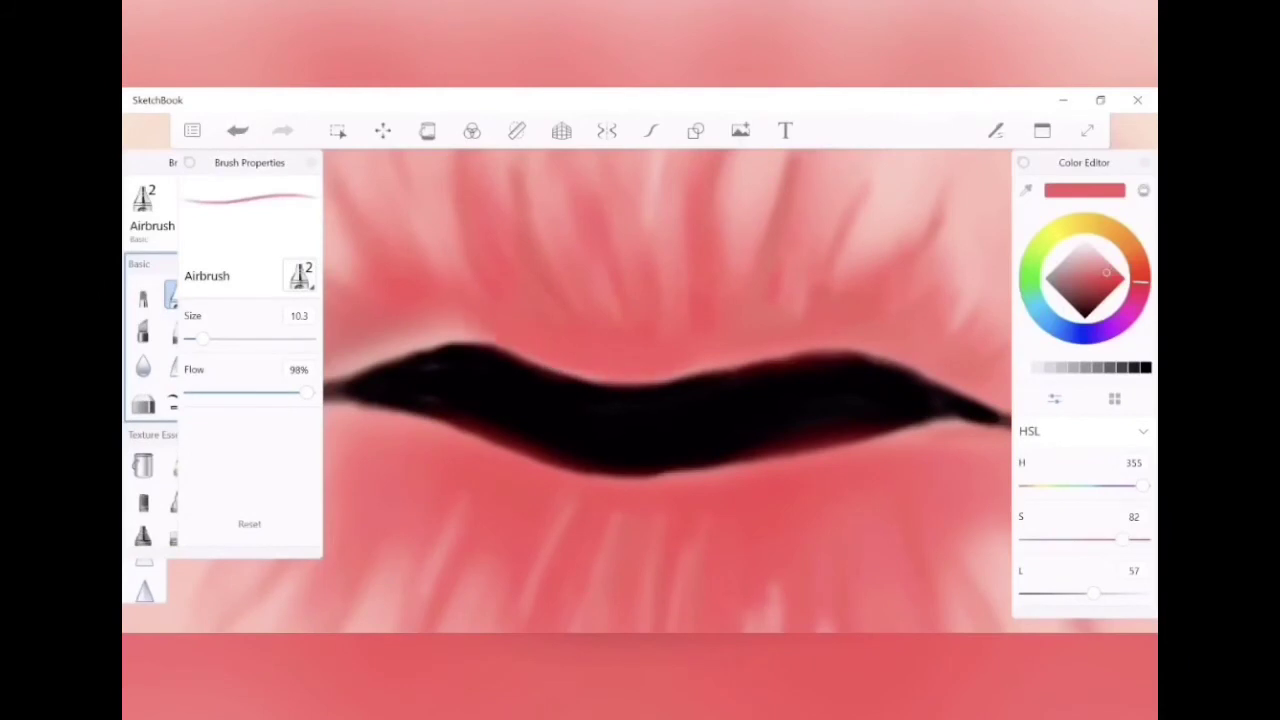
scroll(666, 390, "down", 5)
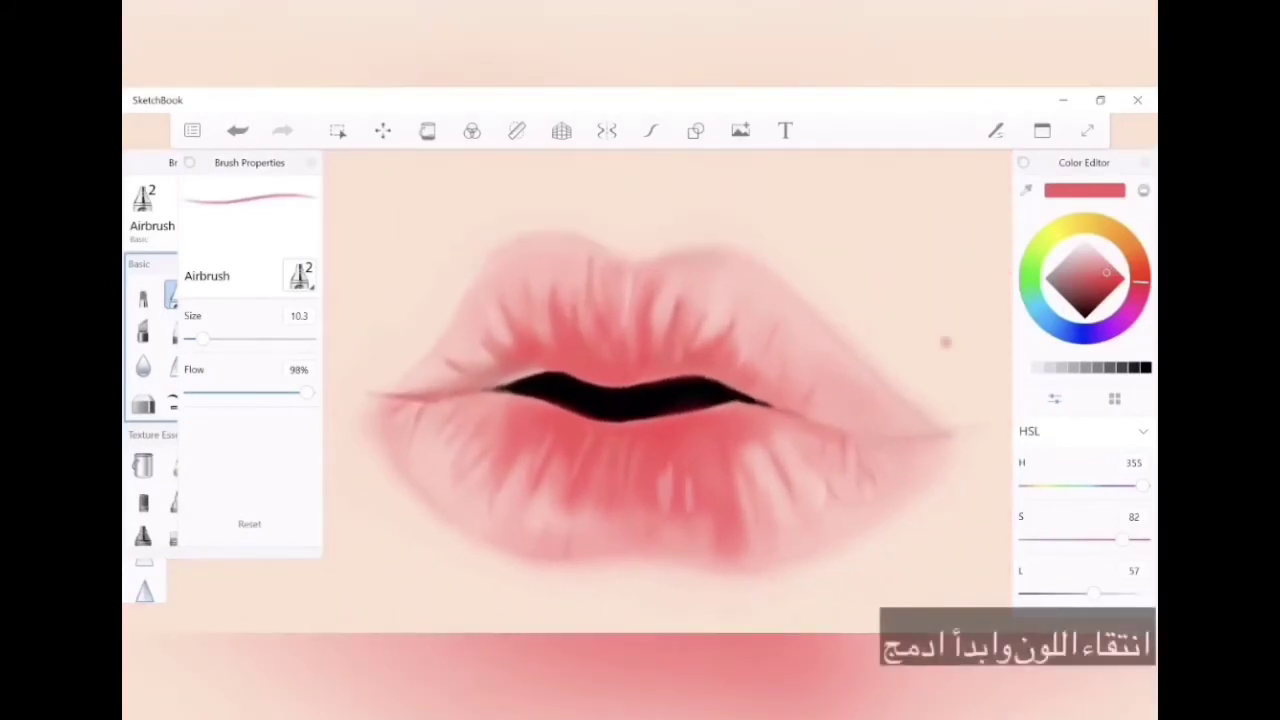
Sample light pink (H 6, S 88, L 81) and add a thin streak at the lower lip's centre, using size 7.1 and 24% flow
left_click(640, 277)
left_click_drag(203, 338, 187, 338)
left_click_drag(305, 392, 220, 392)
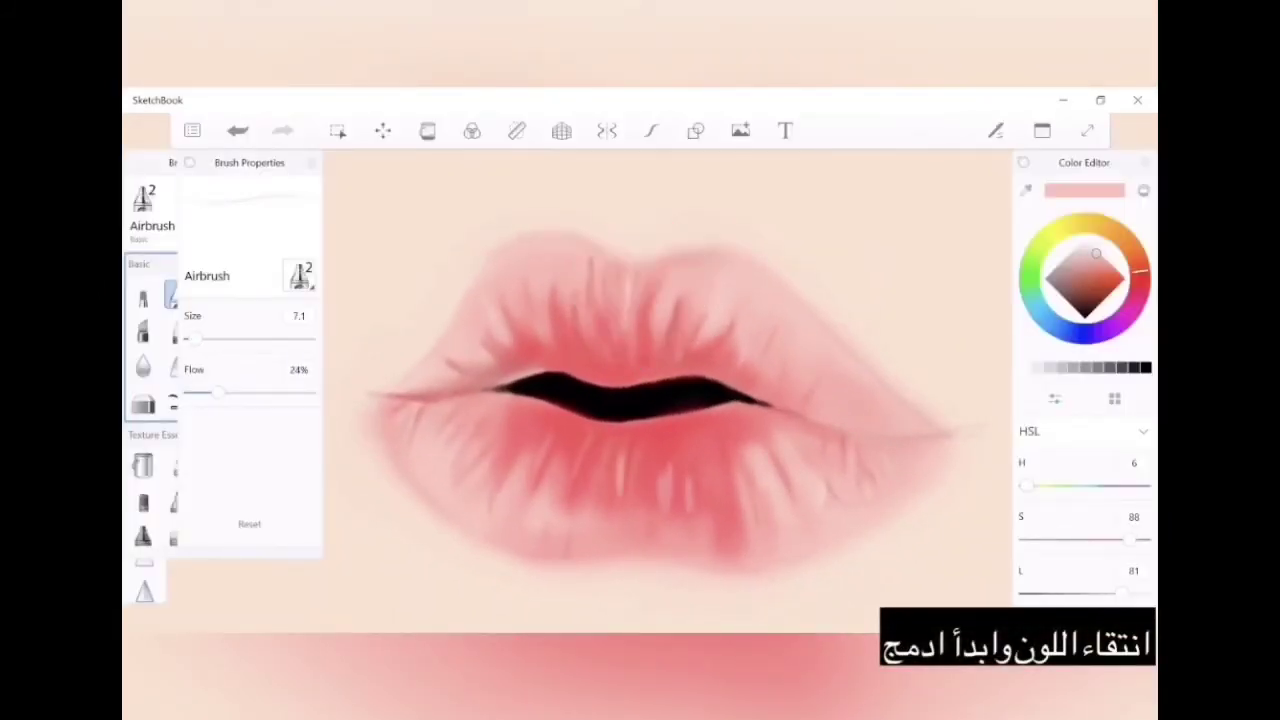
Blend sampled red (H 355, S 85, L 59) into the lower lip's light patches and creases at size 15.7 and 24% flow
left_click(640, 277)
left_click_drag(187, 338, 217, 338)
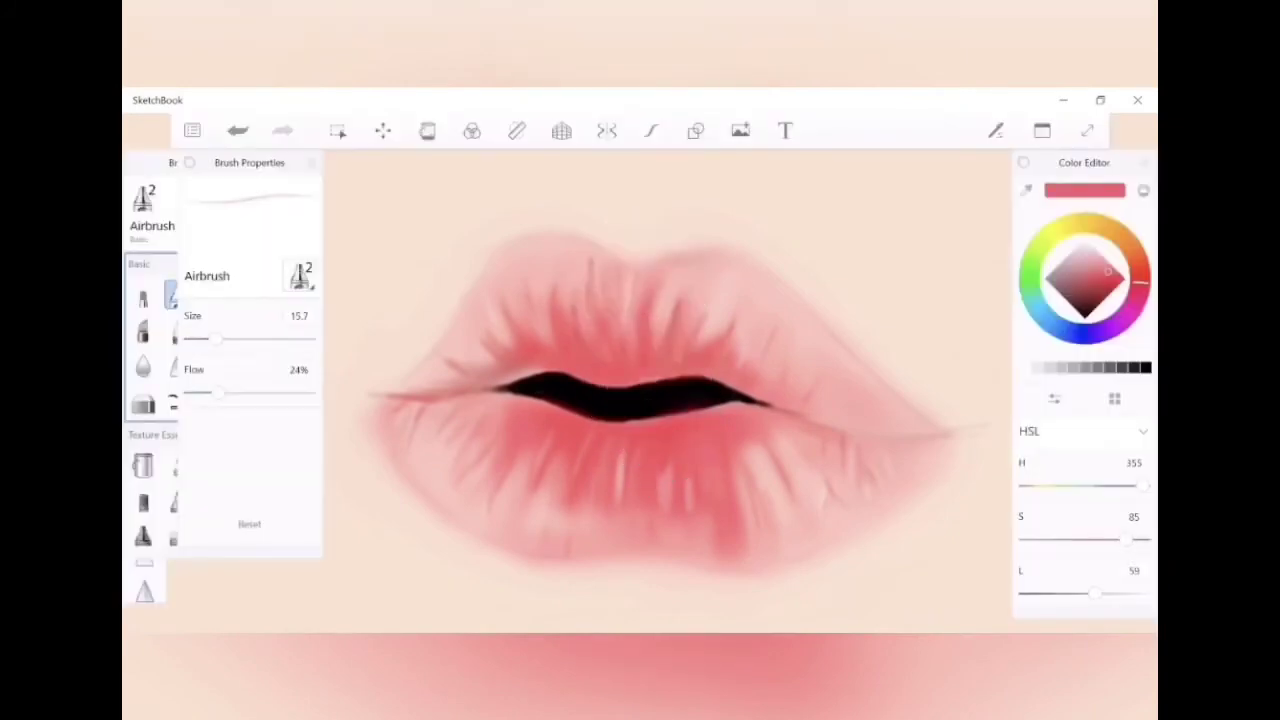
left_click_drag(561, 472, 561, 496)
mouse_move(664, 540)
left_mouse_down()
mouse_move(706, 530)
mouse_move(566, 545)
left_mouse_up()
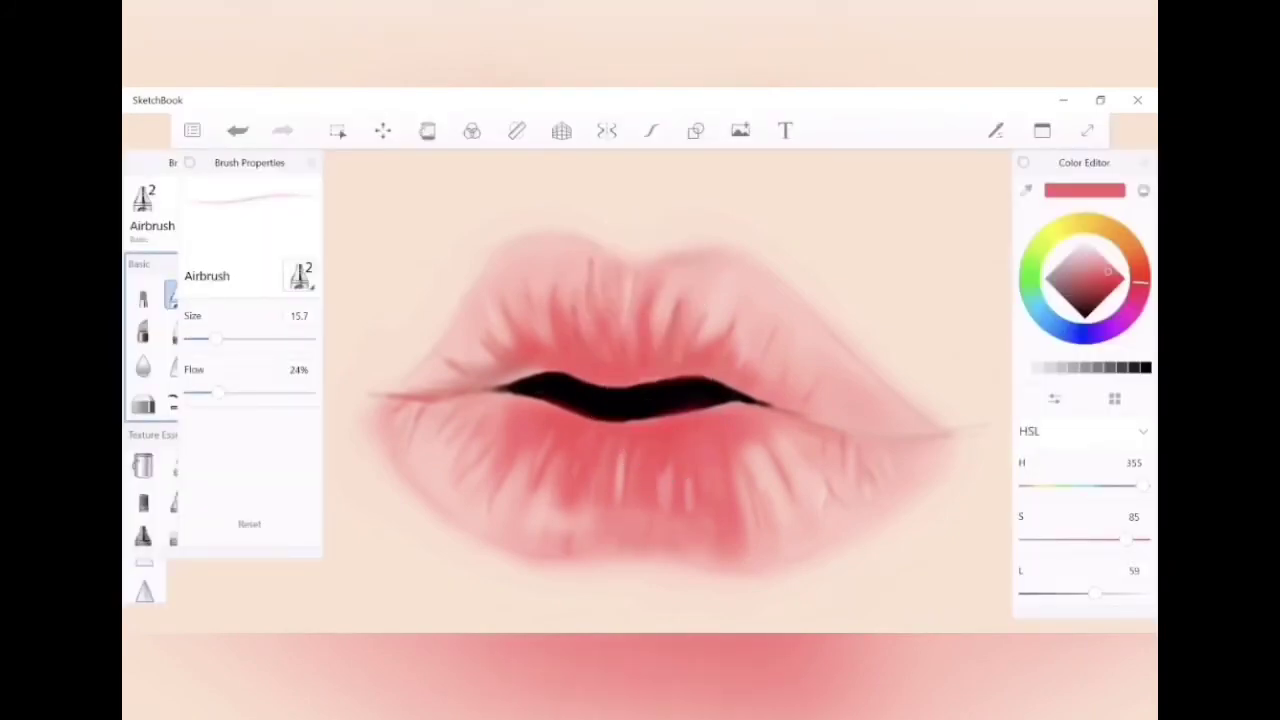
left_click_drag(526, 470, 526, 508)
mouse_move(742, 470)
left_mouse_down()
mouse_move(752, 530)
mouse_move(762, 444)
mouse_move(850, 408)
mouse_move(790, 378)
mouse_move(752, 326)
left_mouse_up()
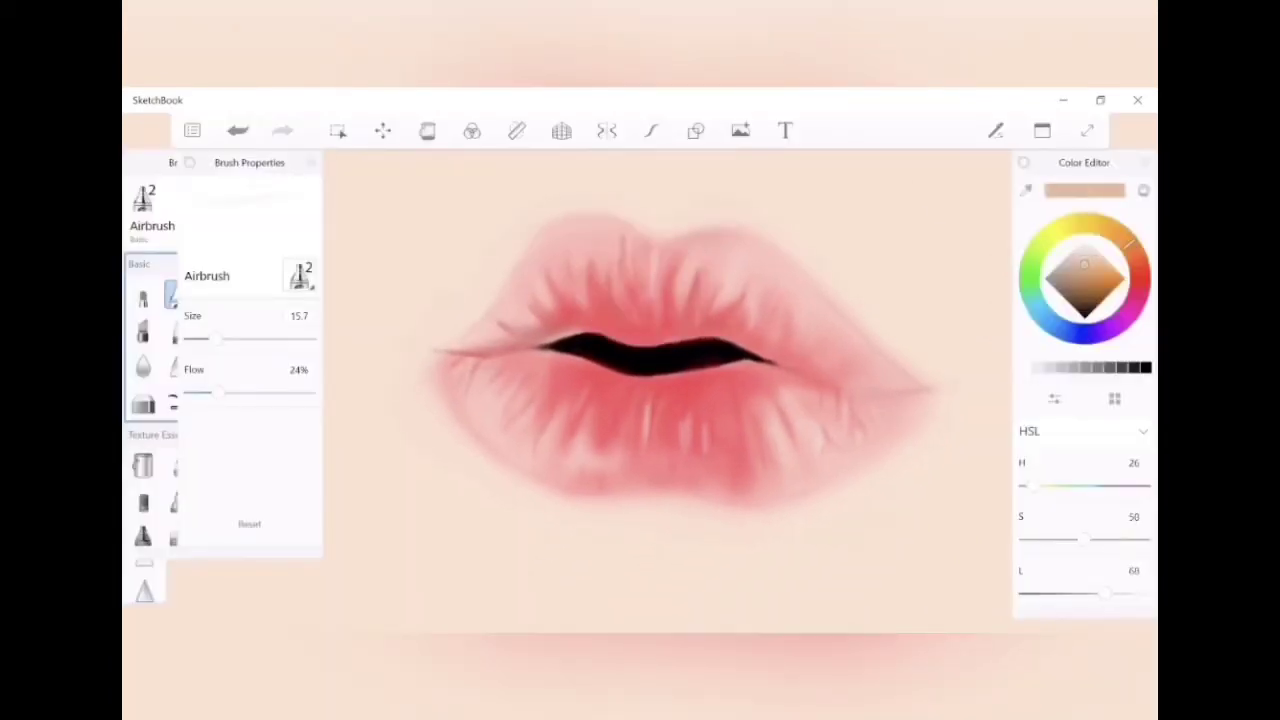
Start a greyish-beige shadow (H 26, S 27, L 61) beneath the lower lip's centre at size 9.2 and 10% flow
left_click(1085, 256)
left_click_drag(224, 392, 190, 392)
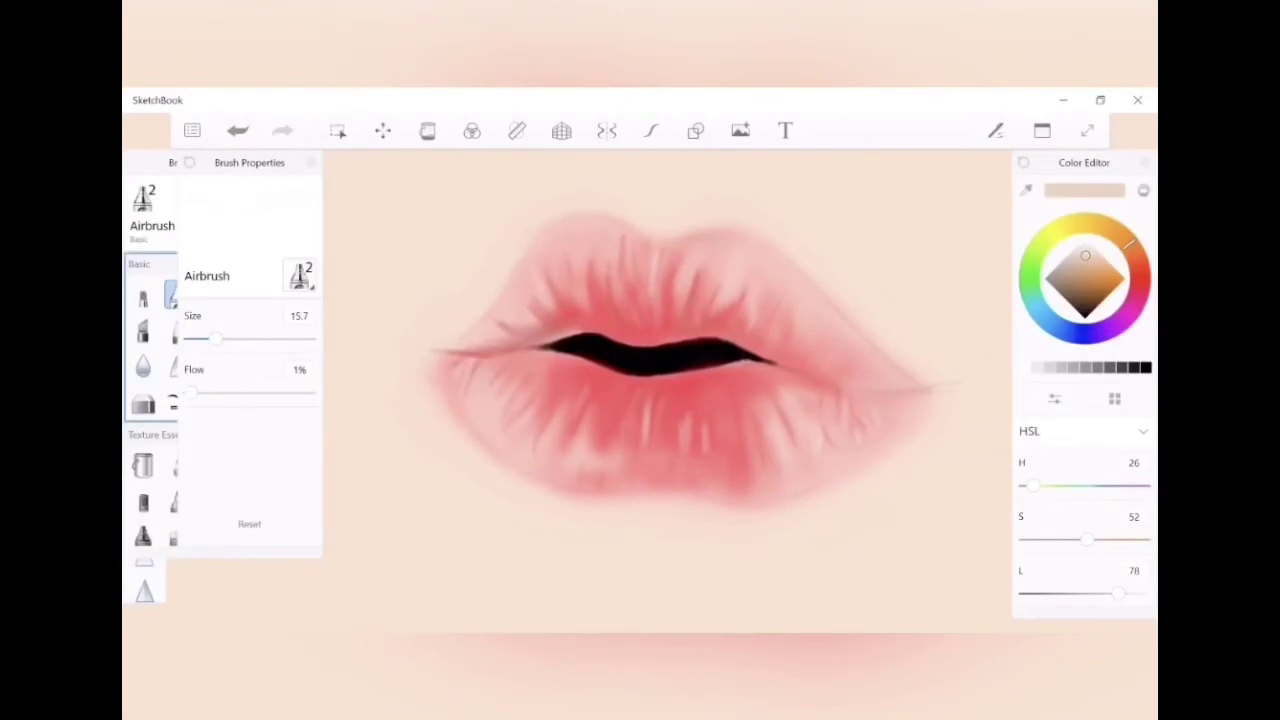
left_click_drag(216, 339, 200, 339)
left_click_drag(190, 392, 202, 392)
left_click(1070, 268)
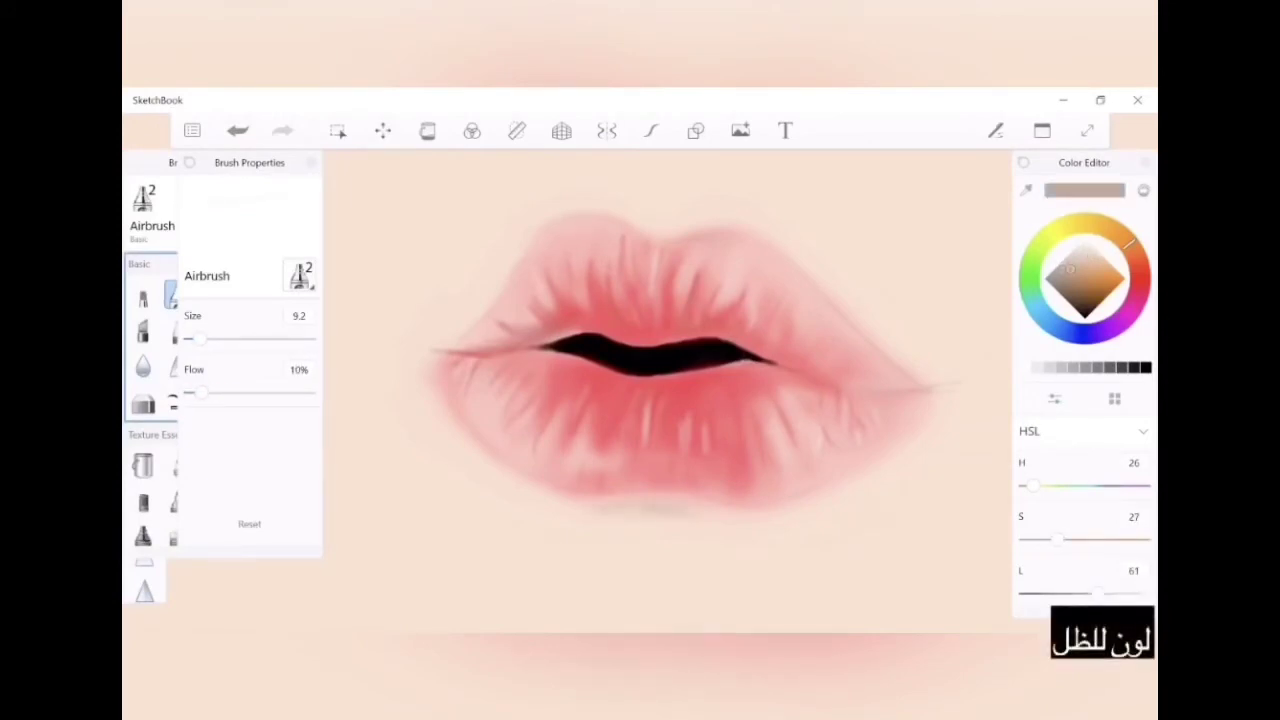
left_click_drag(714, 516, 746, 516)
Darken and widen the shadow under the lower lip with brown (H 26, S 33, L 54) at size 17.1 and 3% flow
left_click_drag(202, 392, 192, 392)
left_click_drag(200, 339, 220, 339)
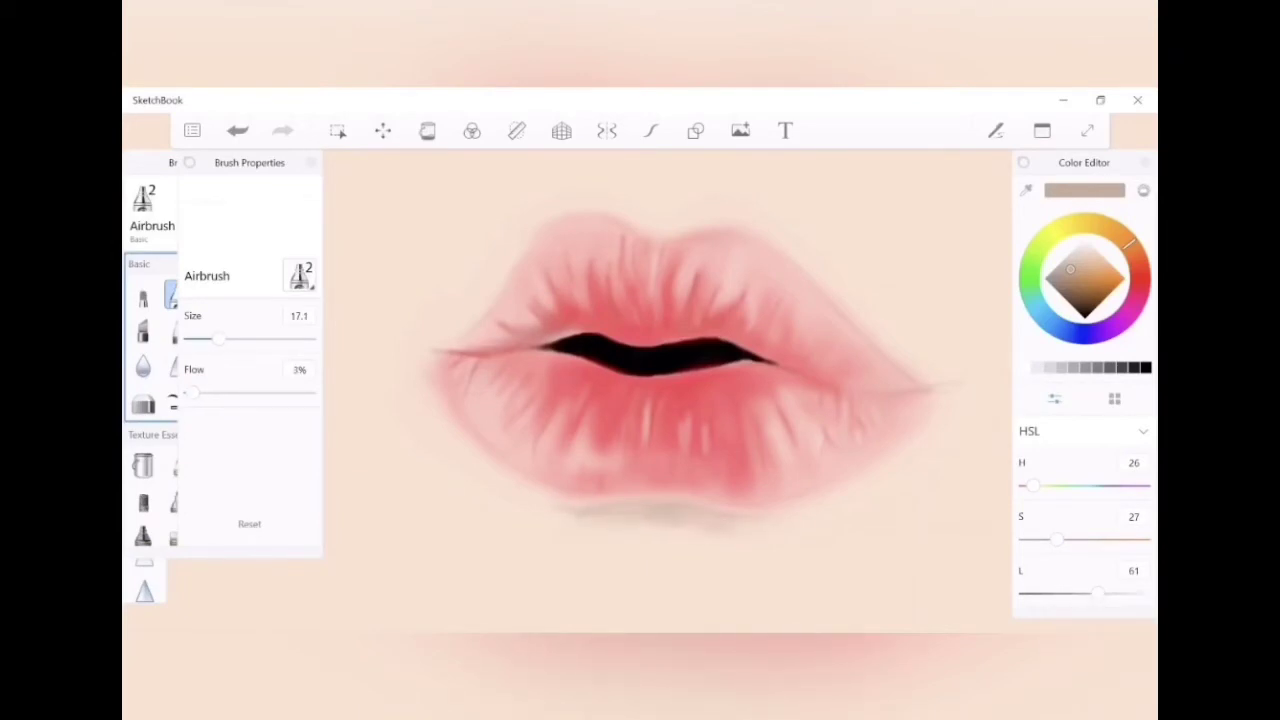
left_click(1073, 273)
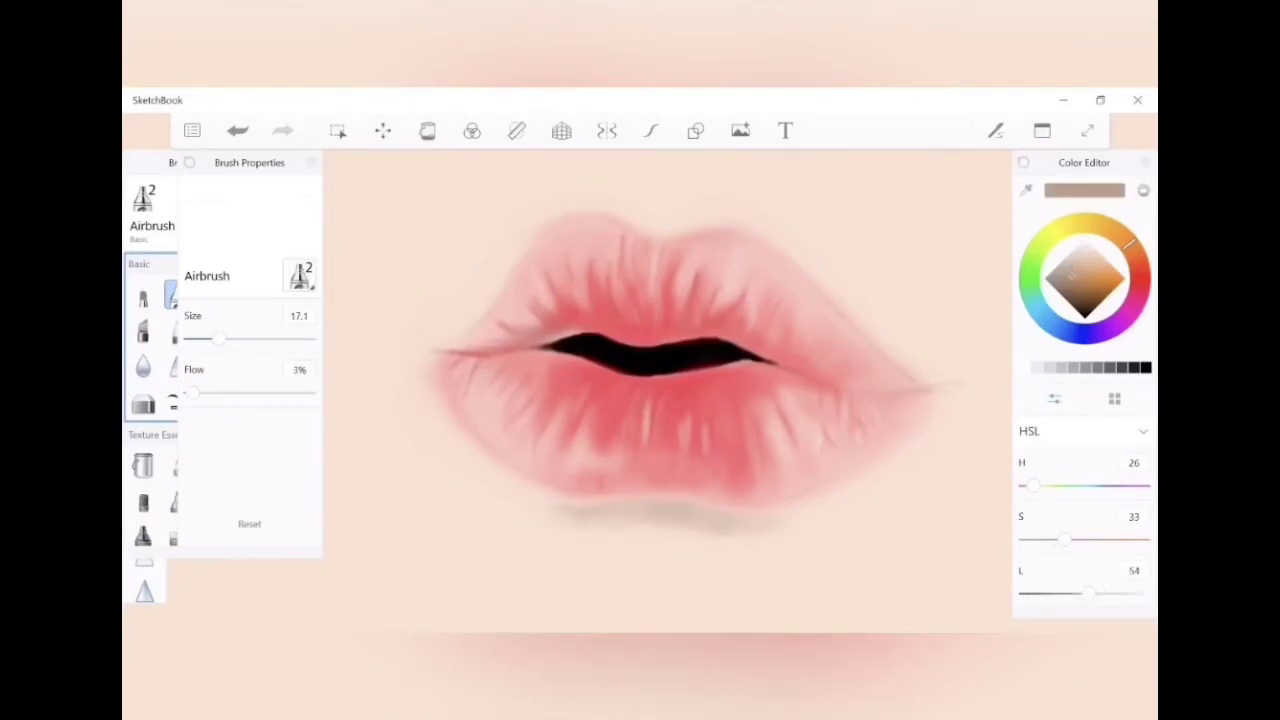
left_click_drag(686, 528, 768, 526)
left_click_drag(606, 512, 814, 516)
Soften the brown shadow outward beneath both sides of the lower lip at size 28 and 8% flow
left_click_drag(196, 392, 190, 392)
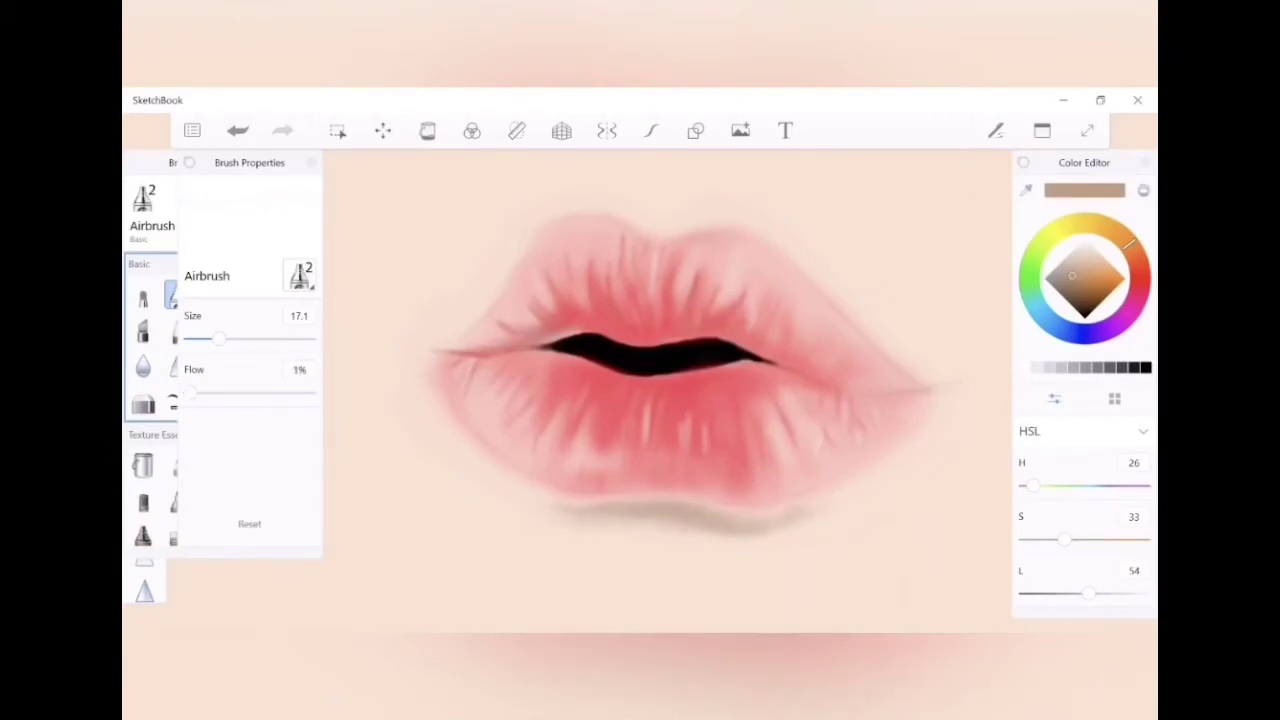
left_click_drag(219, 339, 245, 339)
left_click_drag(190, 392, 200, 392)
left_click_drag(690, 534, 758, 537)
left_click_drag(540, 508, 560, 502)
left_click_drag(834, 500, 844, 510)
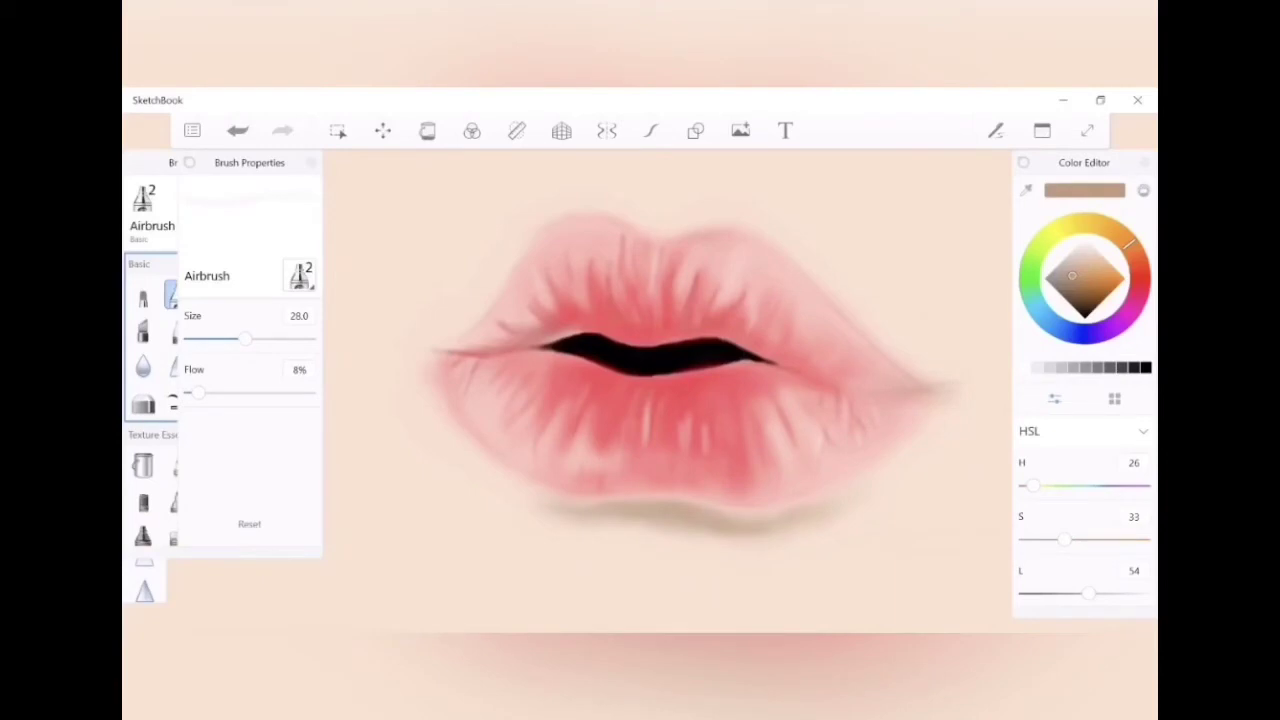
Sample light pink (H 7, S 82, L 81) from the lips and set the Airbrush to size 20.2 and 57% flow for blending
left_click(634, 300)
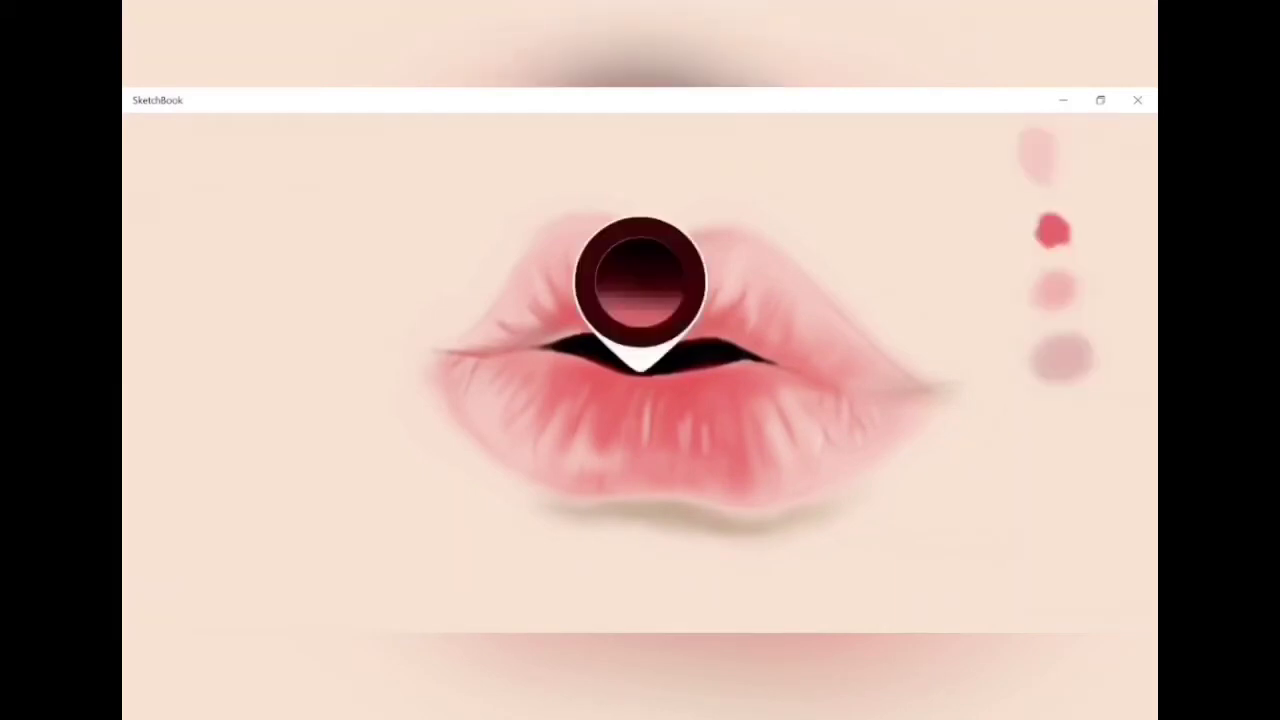
left_click_drag(199, 392, 258, 392)
left_click_drag(245, 339, 228, 339)
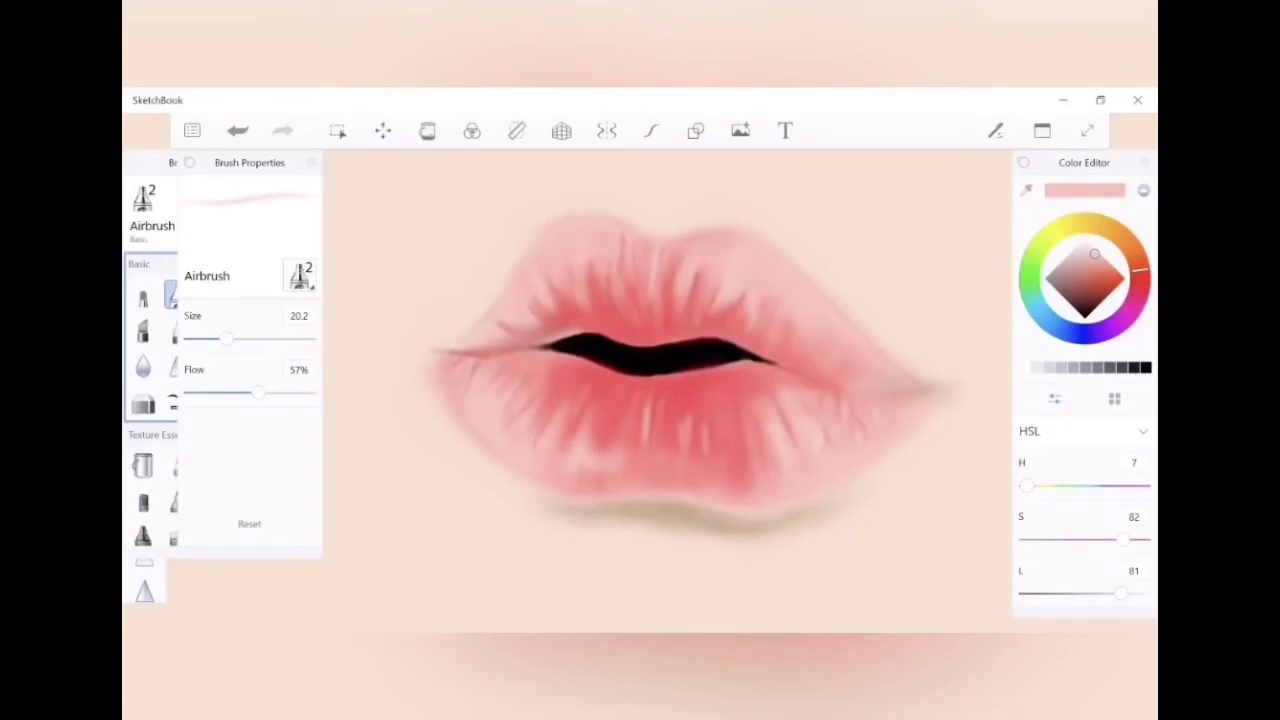
Paint small white gloss highlights on the lower lip and cupid's bow at size 5 and 11% flow
left_click(1084, 238)
left_click_drag(258, 392, 222, 392)
left_click_drag(228, 339, 188, 339)
key("ctrl+z")
left_click_drag(222, 392, 202, 392)
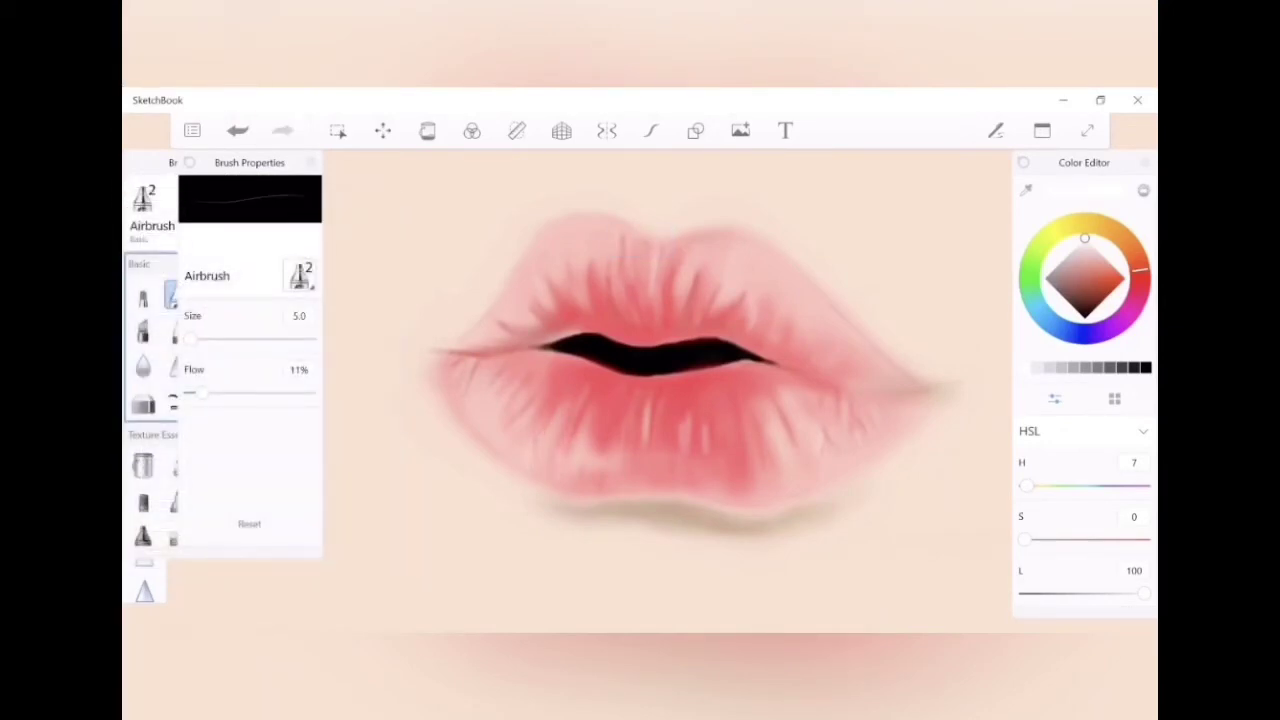
left_click_drag(748, 474, 748, 496)
mouse_move(662, 247)
left_mouse_down()
mouse_move(634, 240)
mouse_move(648, 244)
left_mouse_up()
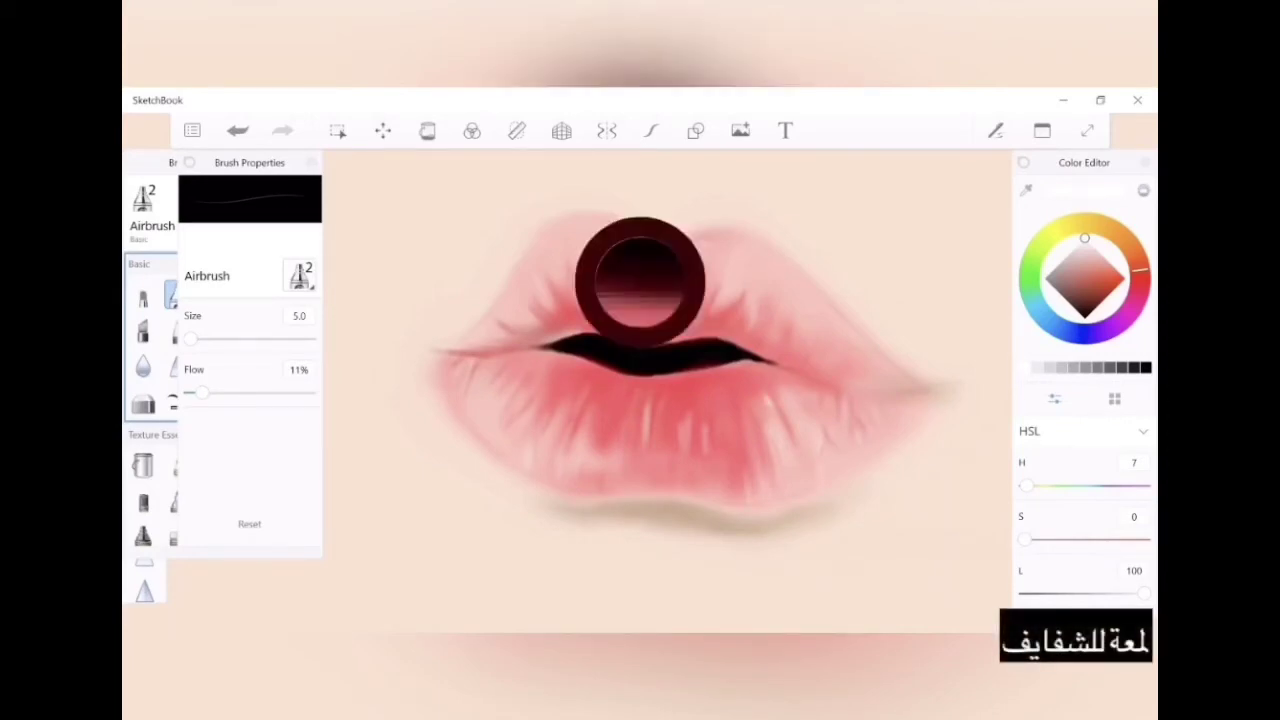
Blend the upper lip's creases with sampled pink (about H 360, S 84, L 71) at size 11.2 and 35% flow
left_click(623, 274)
left_click_drag(191, 339, 205, 339)
left_click_drag(203, 392, 232, 392)
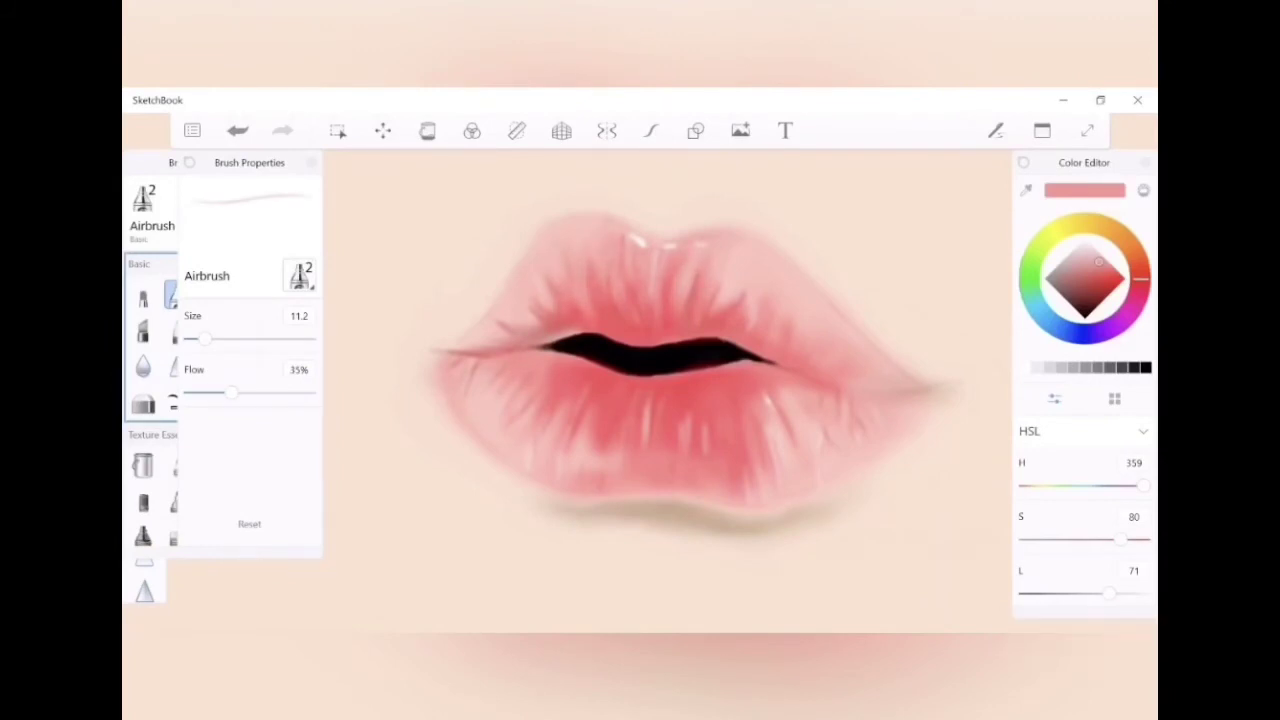
left_click_drag(722, 286, 732, 298)
left_click(531, 366)
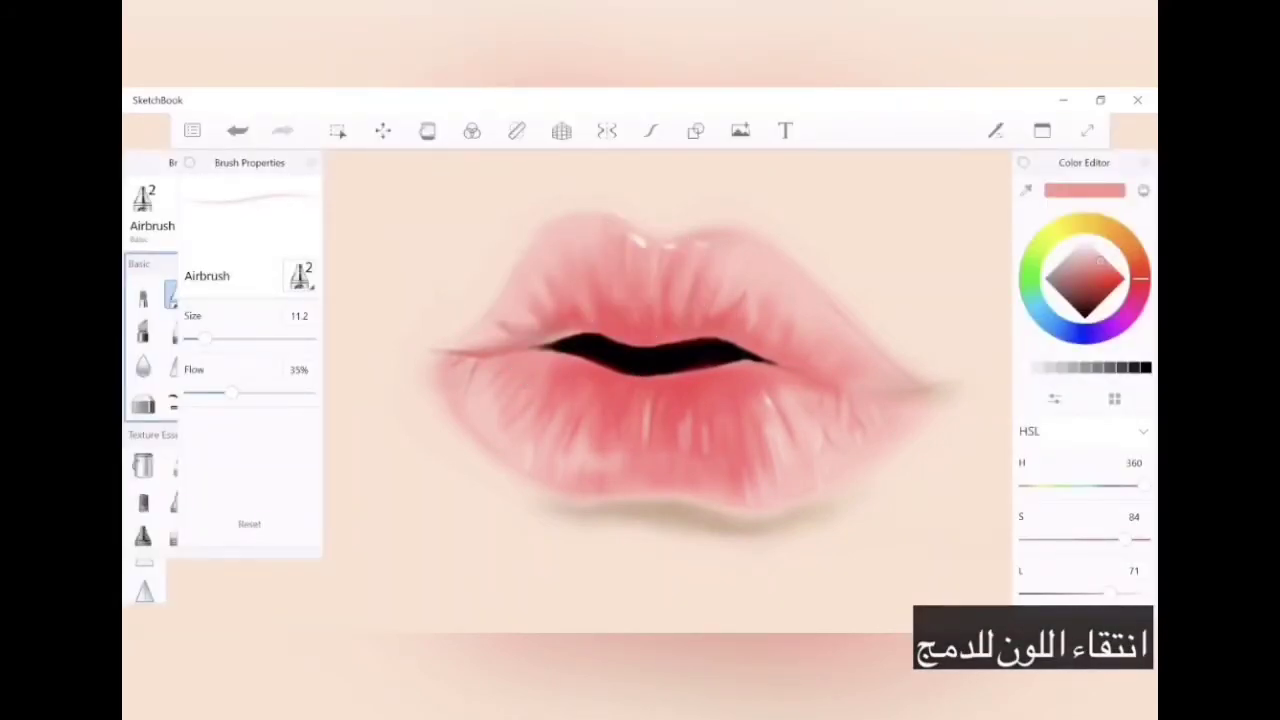
Finish the lower lip blend, then paint a row of white gloss dots near the mouth's left corner at size 5.7 and 76% flow
mouse_move(776, 470)
left_mouse_down()
mouse_move(770, 436)
mouse_move(808, 410)
left_mouse_up()
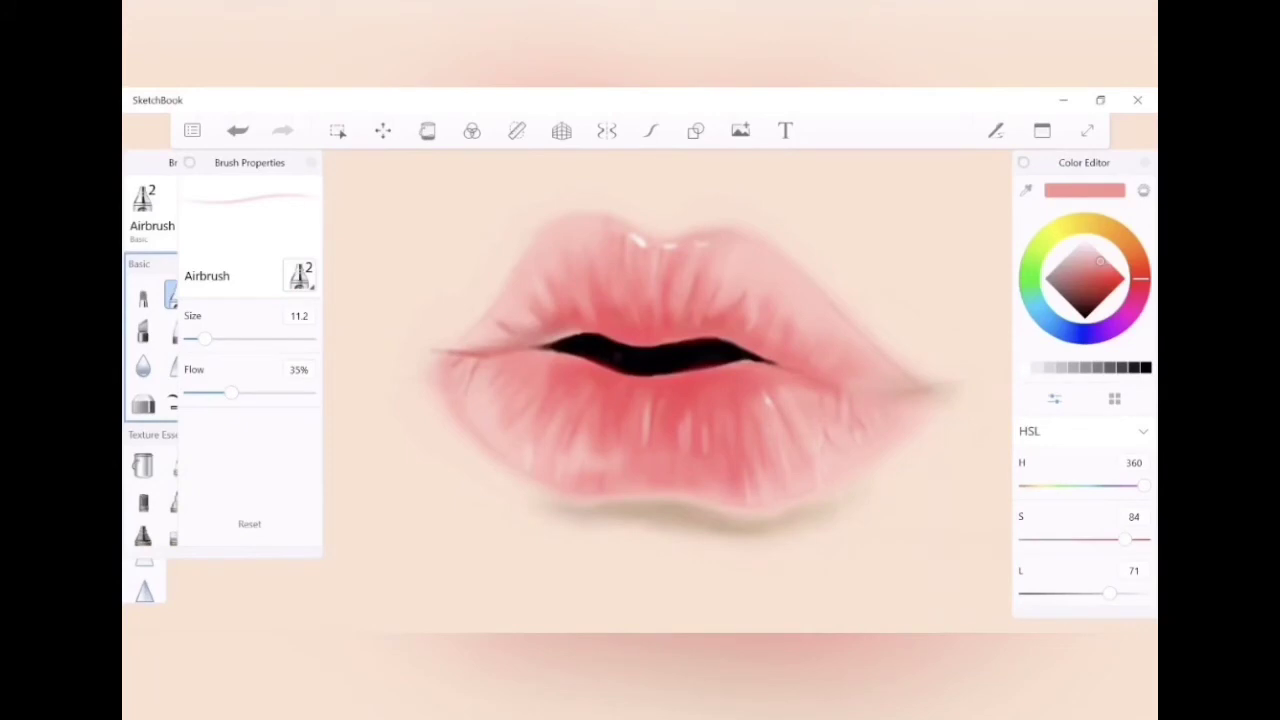
left_click(1037, 367)
left_click_drag(231, 392, 280, 392)
left_click_drag(205, 338, 192, 338)
left_click(496, 355)
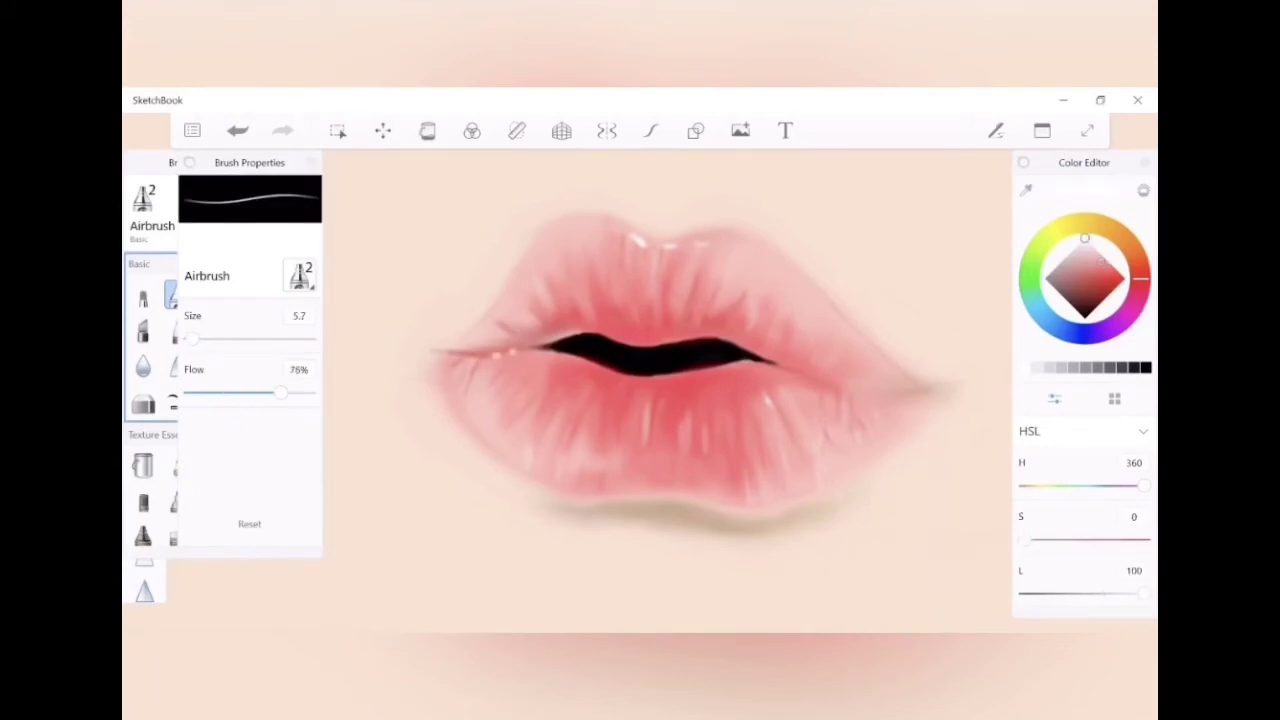
left_click(485, 356)
left_click(474, 357)
Add white gloss to the cupid's bow and the creases of both lips at size 5.7, reducing the flow to 19%
mouse_move(636, 238)
left_mouse_down()
mouse_move(650, 234)
mouse_move(632, 228)
mouse_move(680, 240)
mouse_move(716, 230)
left_mouse_up()
left_click_drag(572, 434, 569, 442)
left_click_drag(570, 441, 562, 461)
left_click_drag(538, 431, 531, 447)
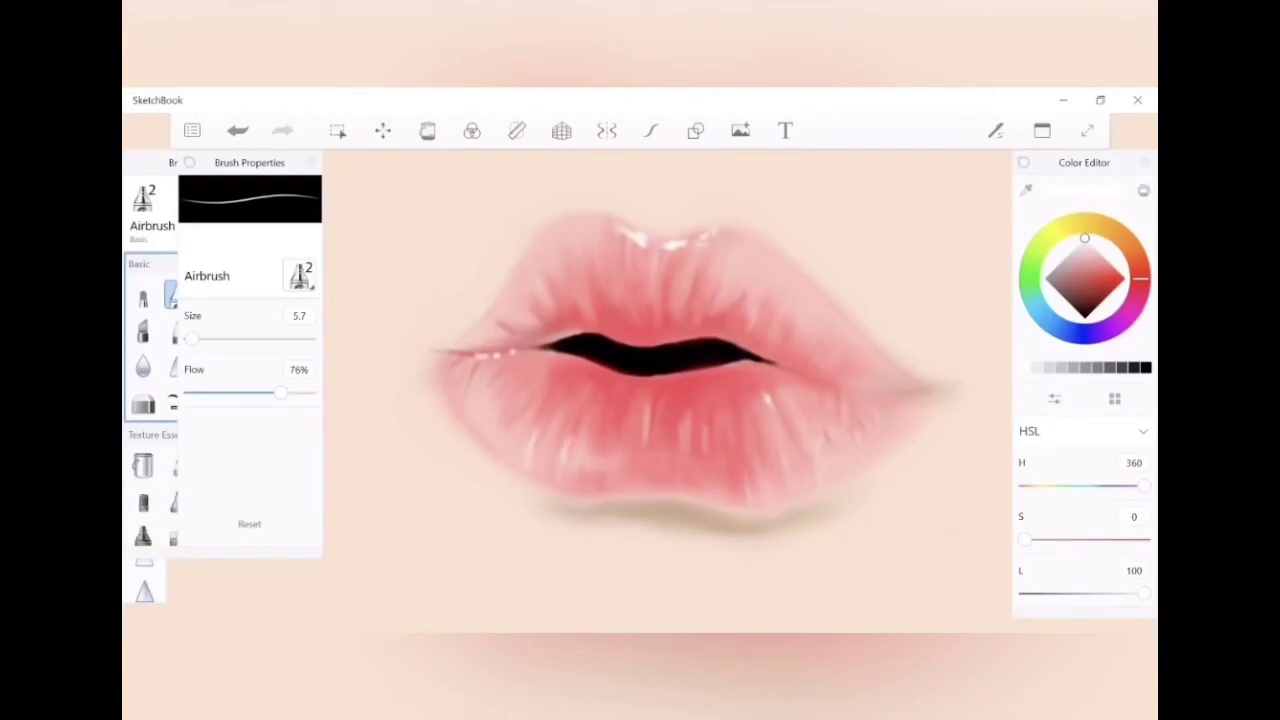
left_click_drag(281, 392, 212, 392)
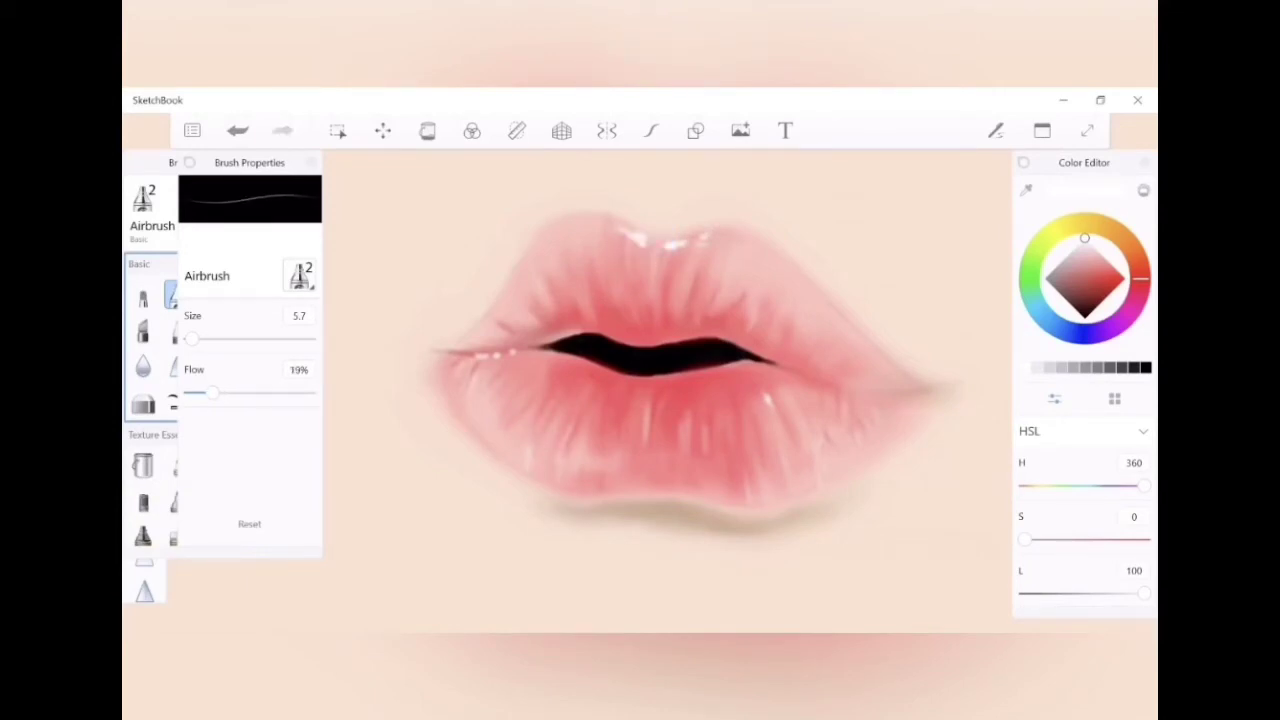
left_click_drag(802, 357, 807, 347)
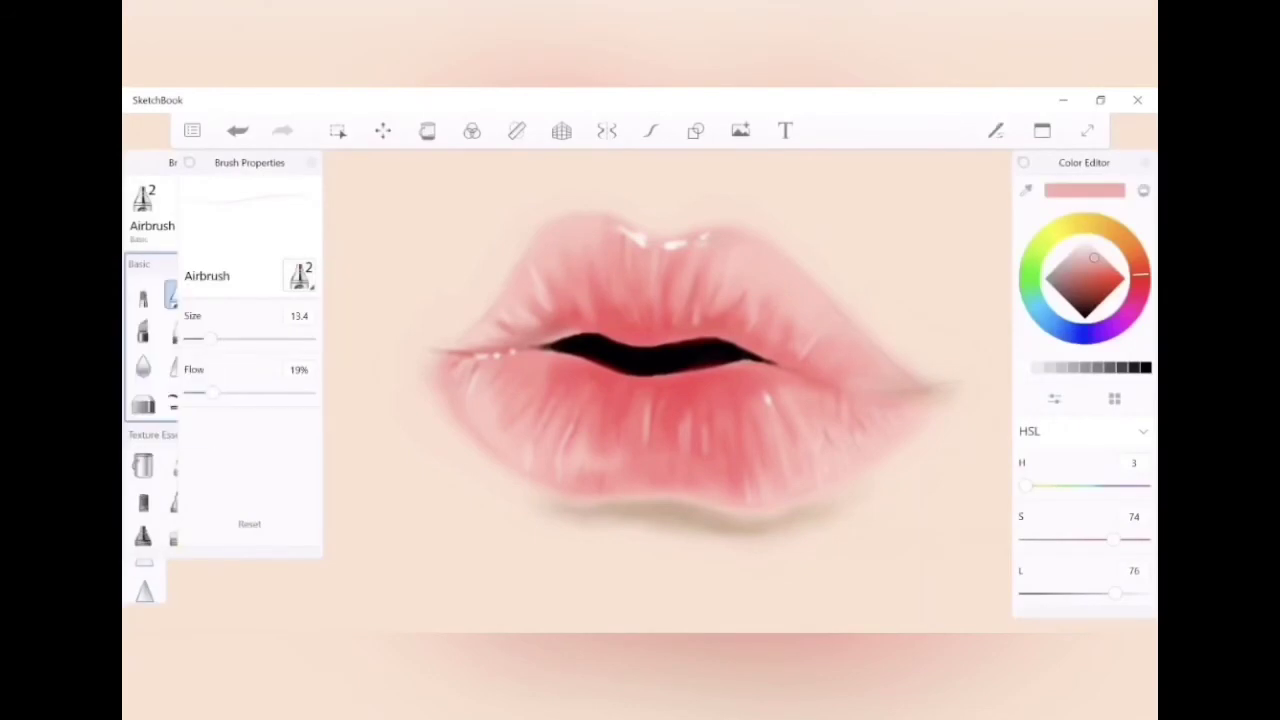
Soften the edges of the black mouth opening with muted red (H 1, S 44, L 48) at size 10.2 and 39% flow
scroll(650, 350, "up", 3)
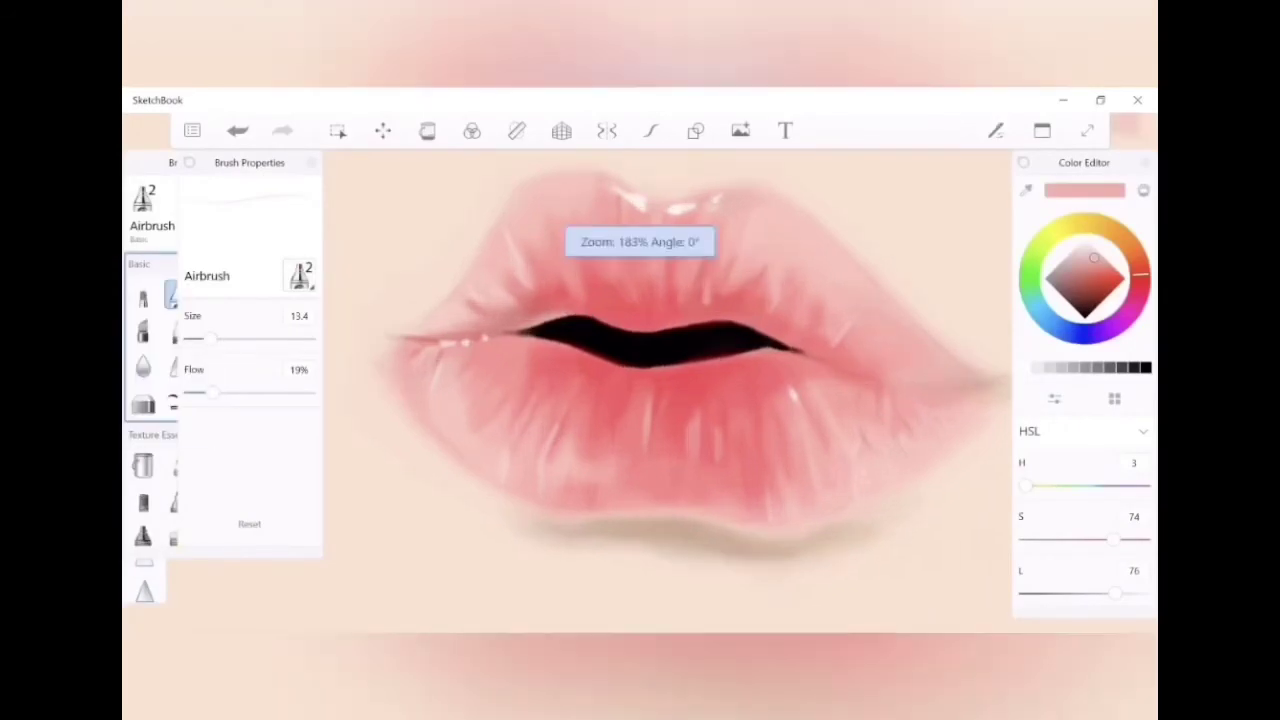
left_click(640, 357)
key("bracketleft")
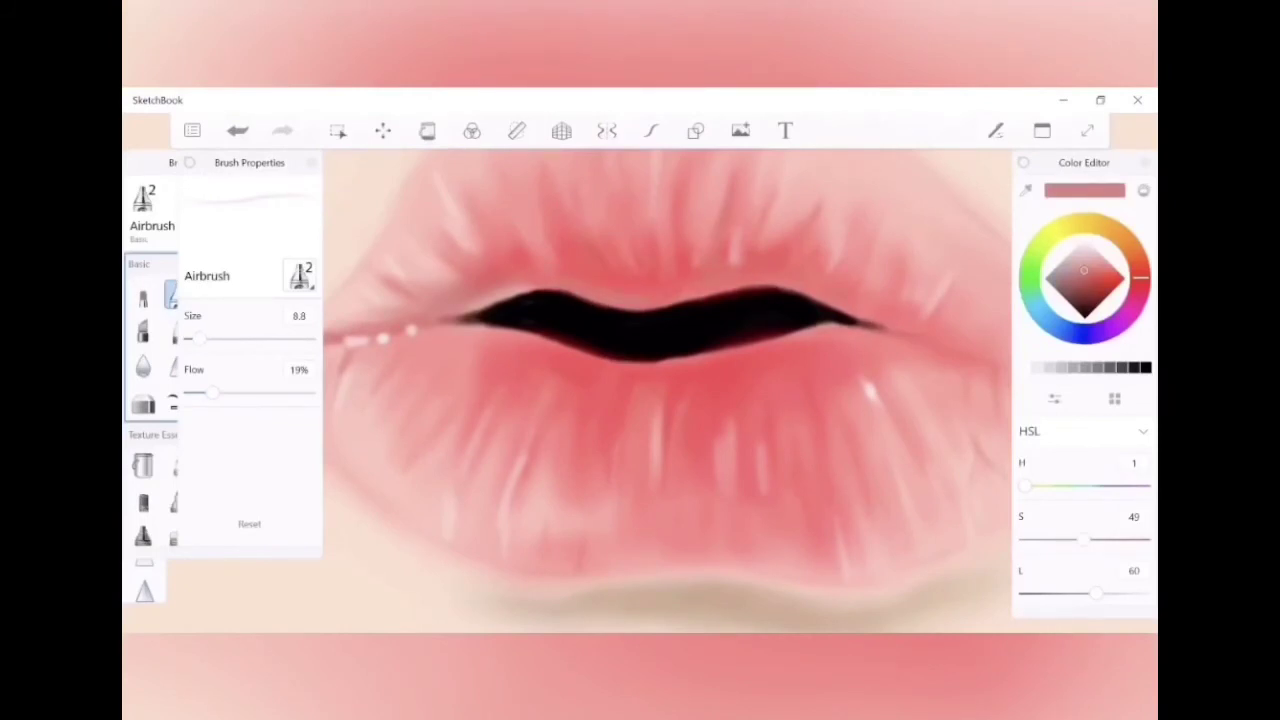
key("bracketright")
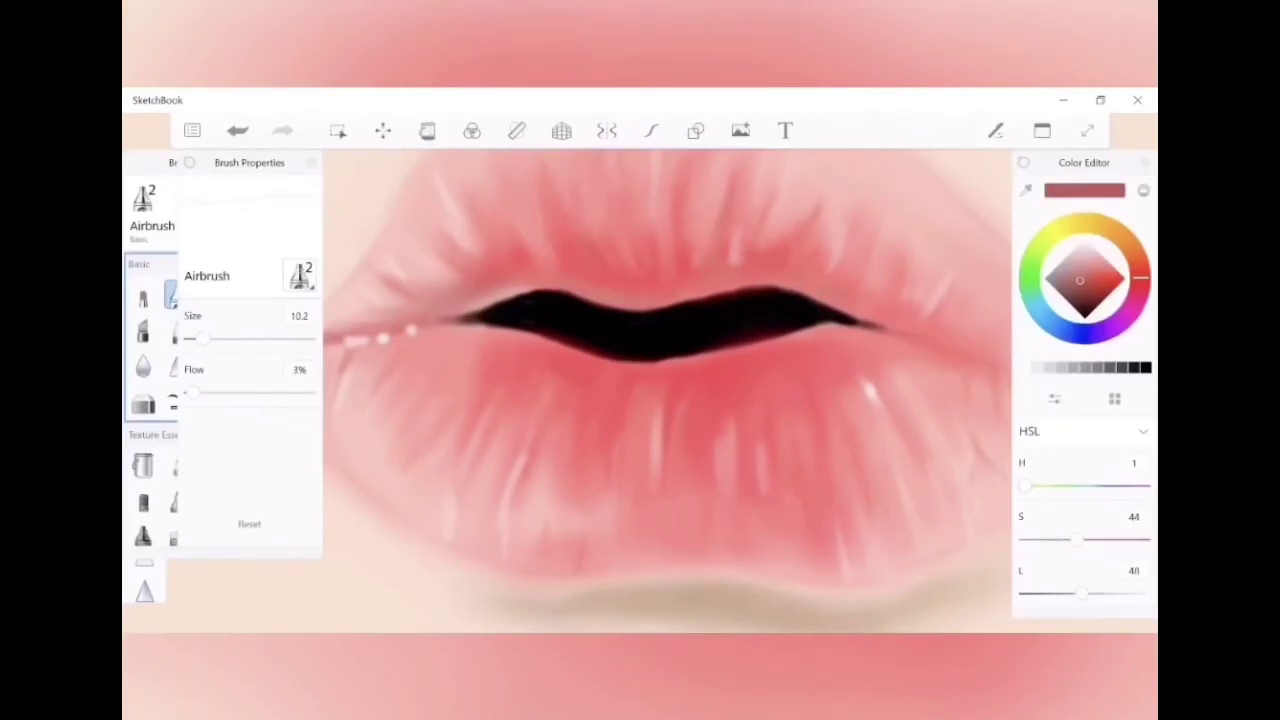
left_click_drag(193, 392, 236, 392)
left_click_drag(698, 307, 490, 303)
mouse_move(628, 350)
left_mouse_down()
mouse_move(700, 350)
mouse_move(480, 330)
left_mouse_up()
left_click_drag(835, 322, 625, 350)
left_click(651, 318)
mouse_move(805, 322)
left_mouse_down()
mouse_move(660, 348)
mouse_move(568, 340)
left_mouse_up()
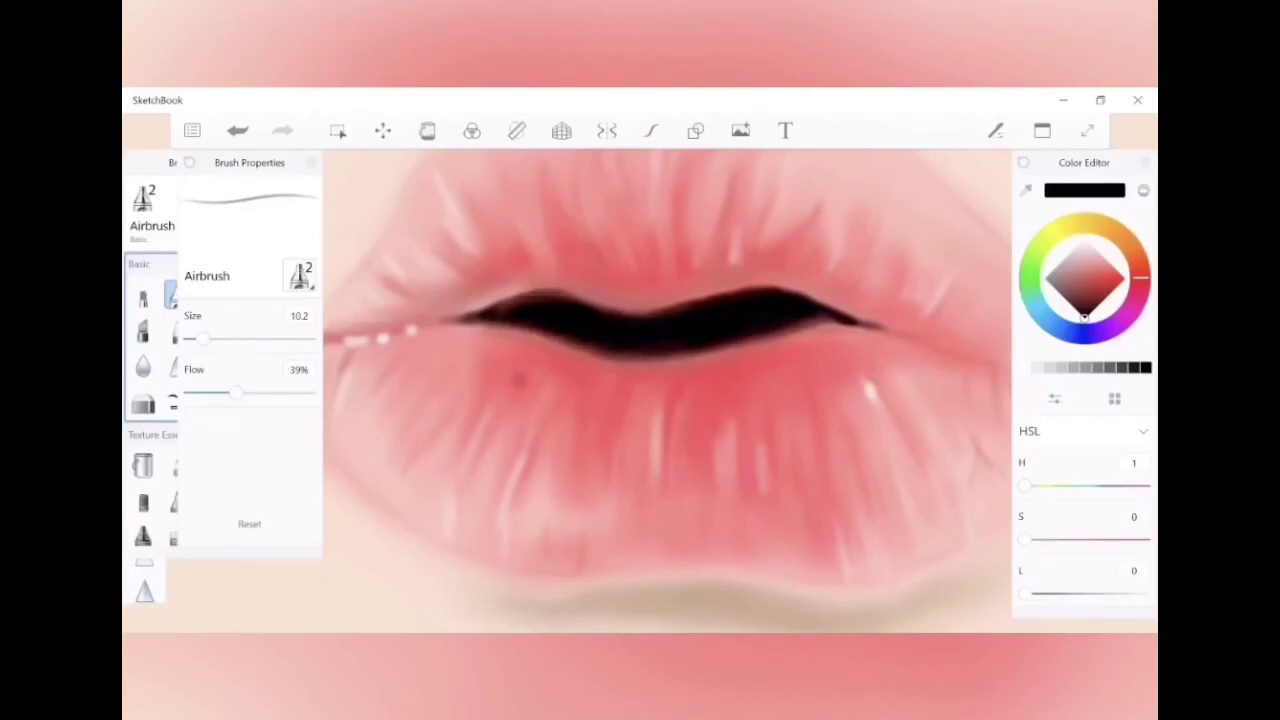
Paint two front teeth inside the mouth opening in off-white (H 24, S 31, L 93) at size 5.9 and 63% flow
left_click(1084, 238)
left_click(1133, 250)
left_click(1082, 243)
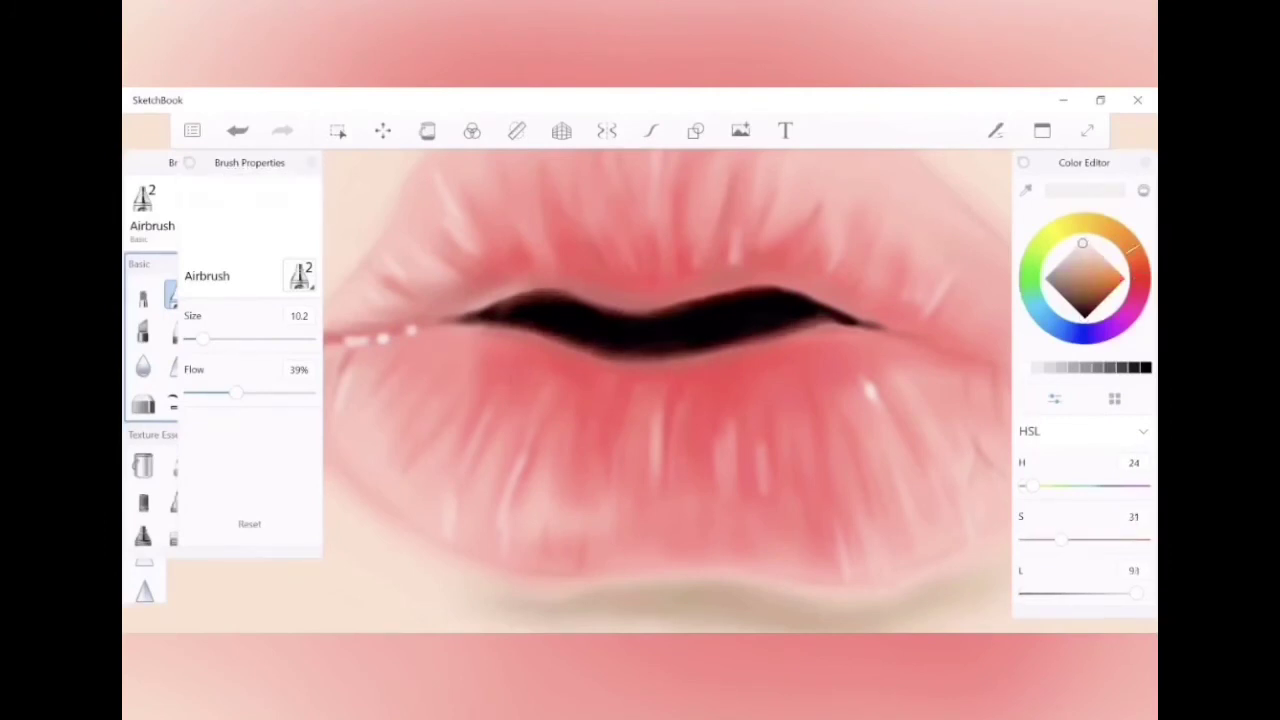
left_click_drag(236, 392, 264, 392)
left_click_drag(203, 338, 193, 338)
mouse_move(781, 297)
left_mouse_down()
mouse_move(744, 330)
mouse_move(670, 337)
mouse_move(650, 322)
mouse_move(776, 296)
mouse_move(650, 322)
left_mouse_up()
mouse_move(730, 316)
left_mouse_down()
mouse_move(670, 332)
mouse_move(760, 310)
mouse_move(662, 318)
left_mouse_up()
left_click_drag(780, 316, 750, 340)
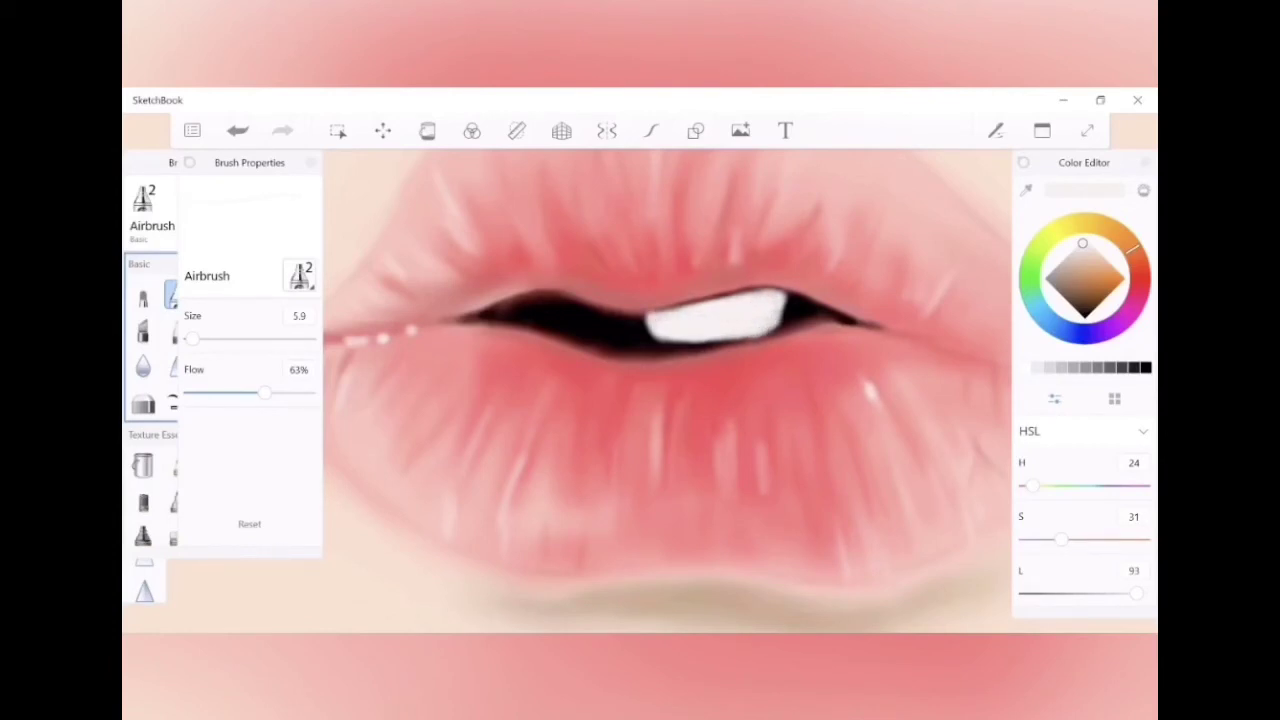
mouse_move(650, 322)
left_mouse_down()
mouse_move(640, 342)
mouse_move(602, 340)
mouse_move(636, 322)
mouse_move(592, 320)
mouse_move(568, 300)
mouse_move(636, 334)
mouse_move(568, 346)
mouse_move(540, 300)
mouse_move(604, 326)
mouse_move(552, 312)
left_mouse_up()
left_click(657, 309)
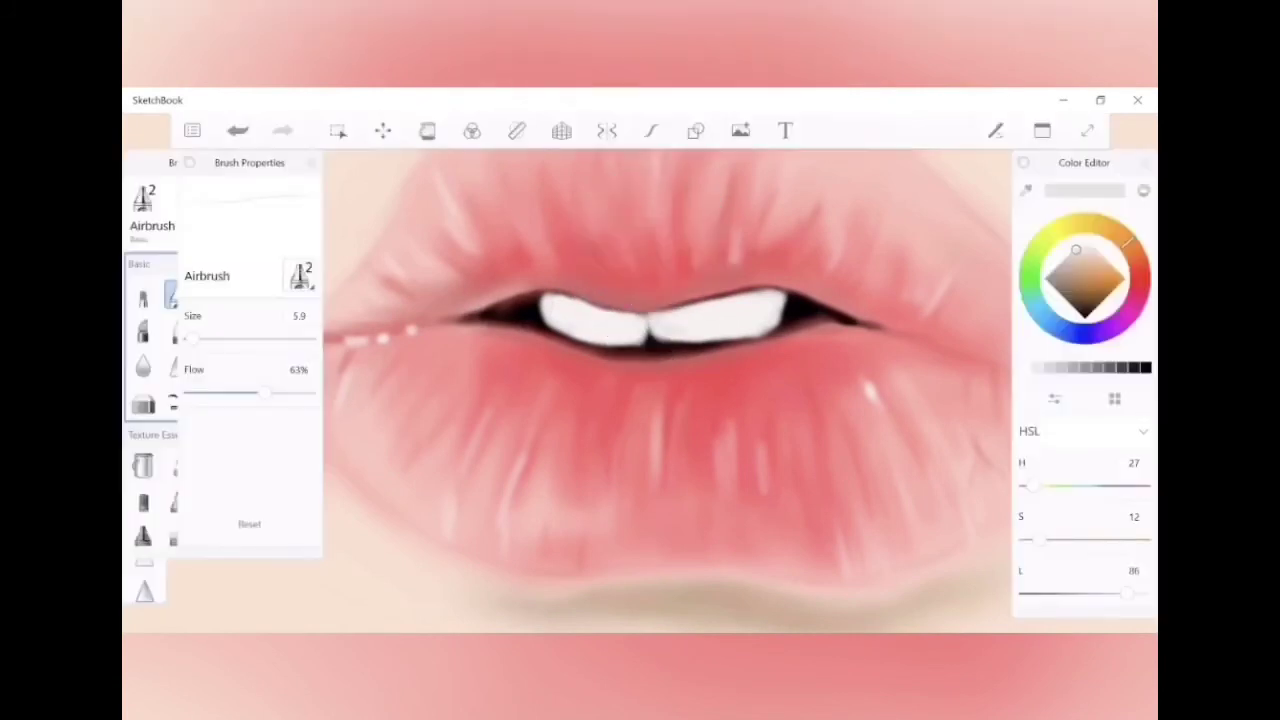
Shade both teeth with H 27, S 12, L 86 and their darker areas with H 27, S 21, L 68 at size 7.6 and 6% flow
mouse_move(736, 312)
left_mouse_down()
mouse_move(686, 312)
mouse_move(728, 322)
mouse_move(746, 310)
left_mouse_up()
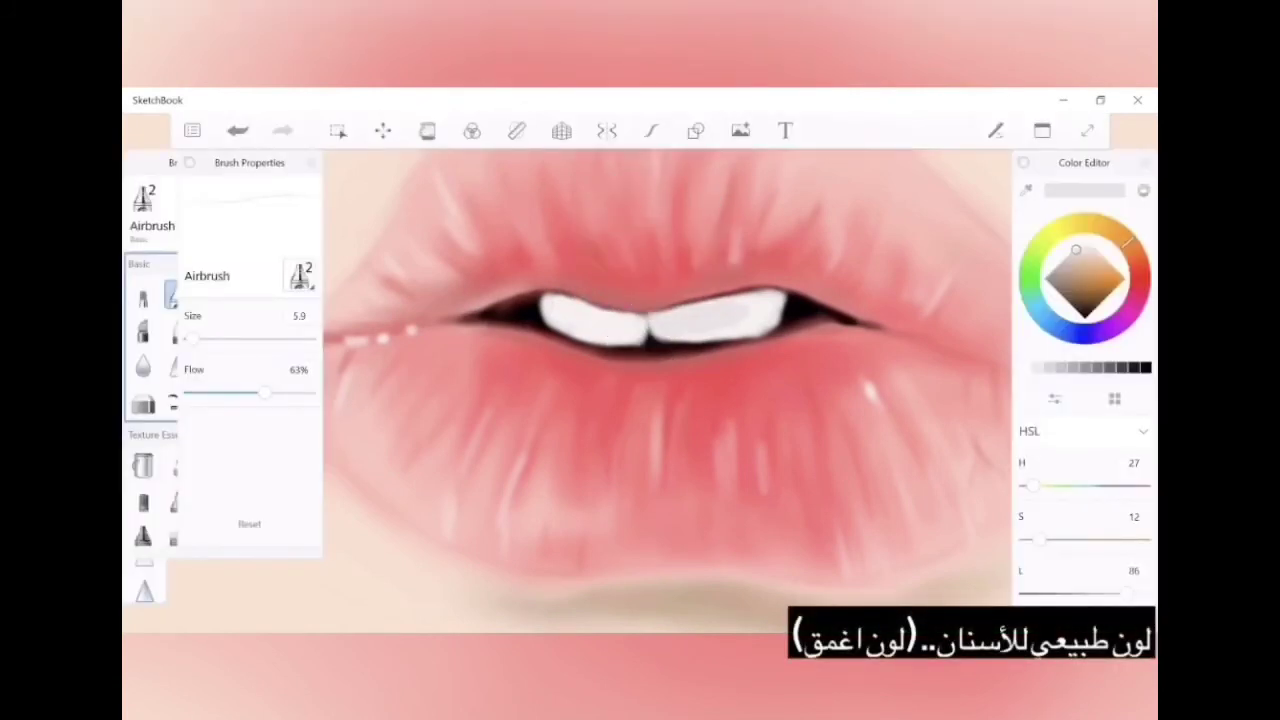
left_click_drag(624, 334, 566, 312)
left_click(1069, 263)
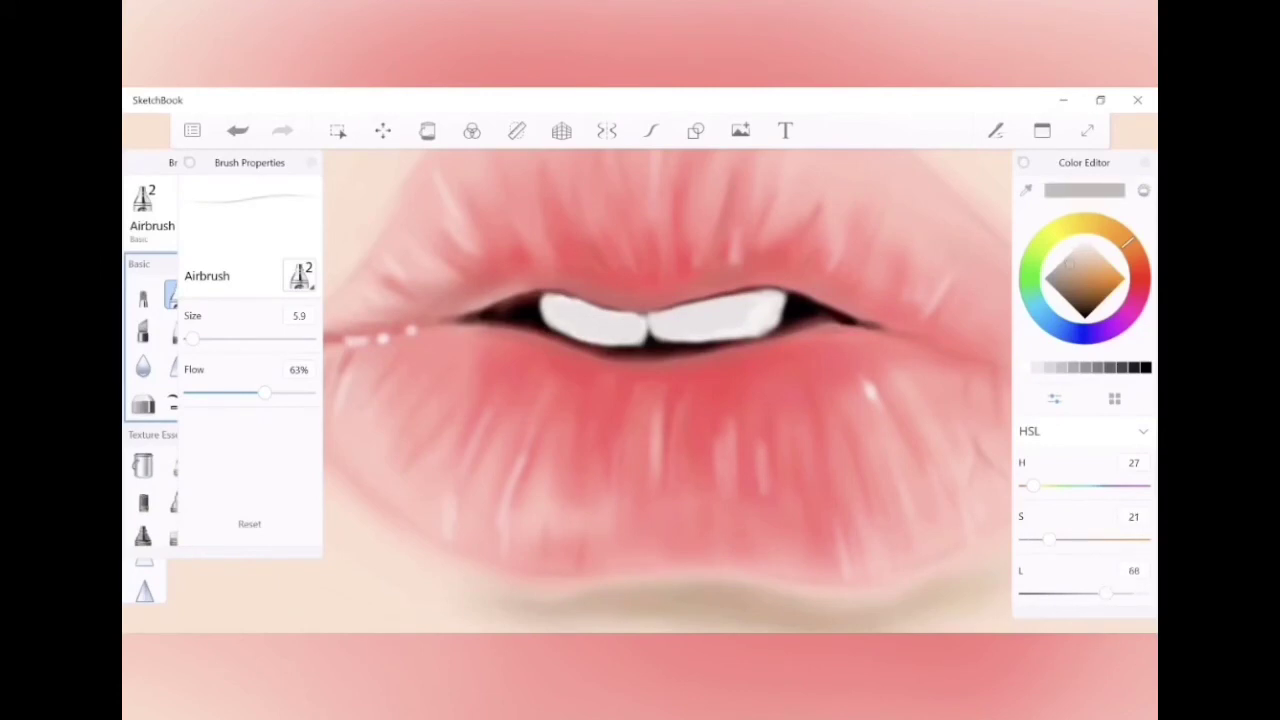
left_click_drag(264, 392, 196, 392)
left_click_drag(192, 338, 197, 338)
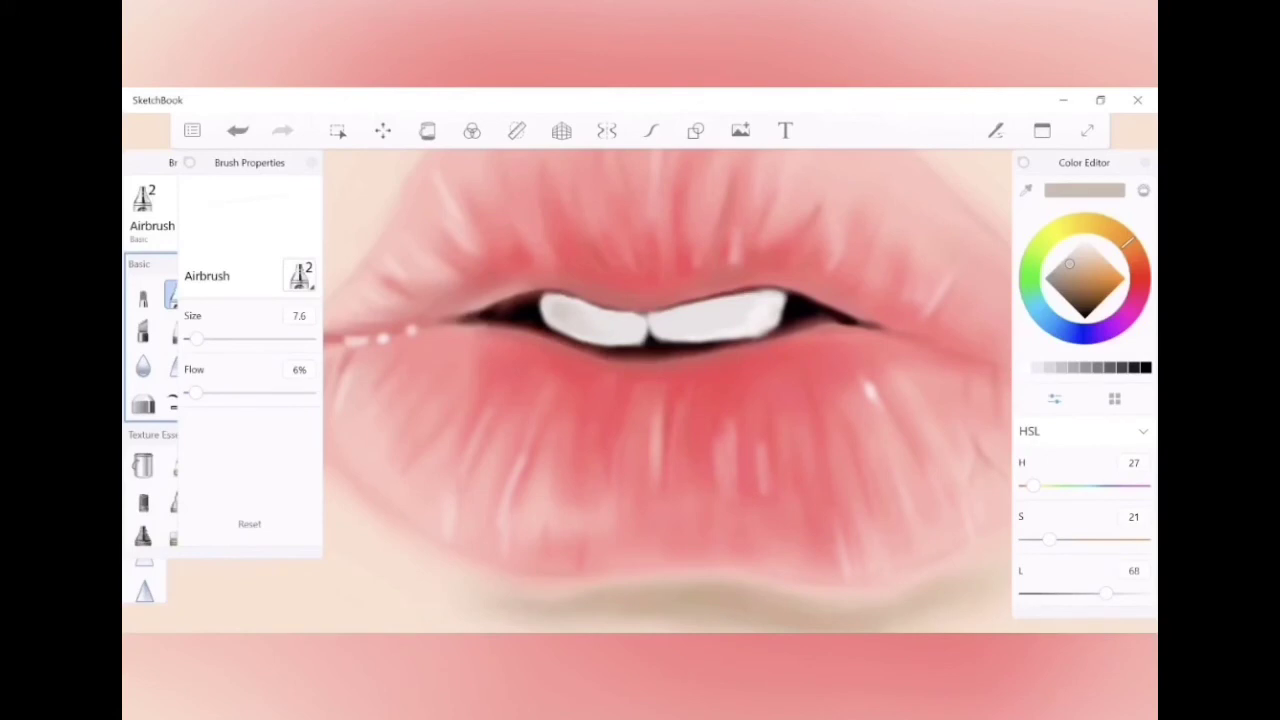
left_click_drag(771, 316, 764, 327)
left_click(628, 332)
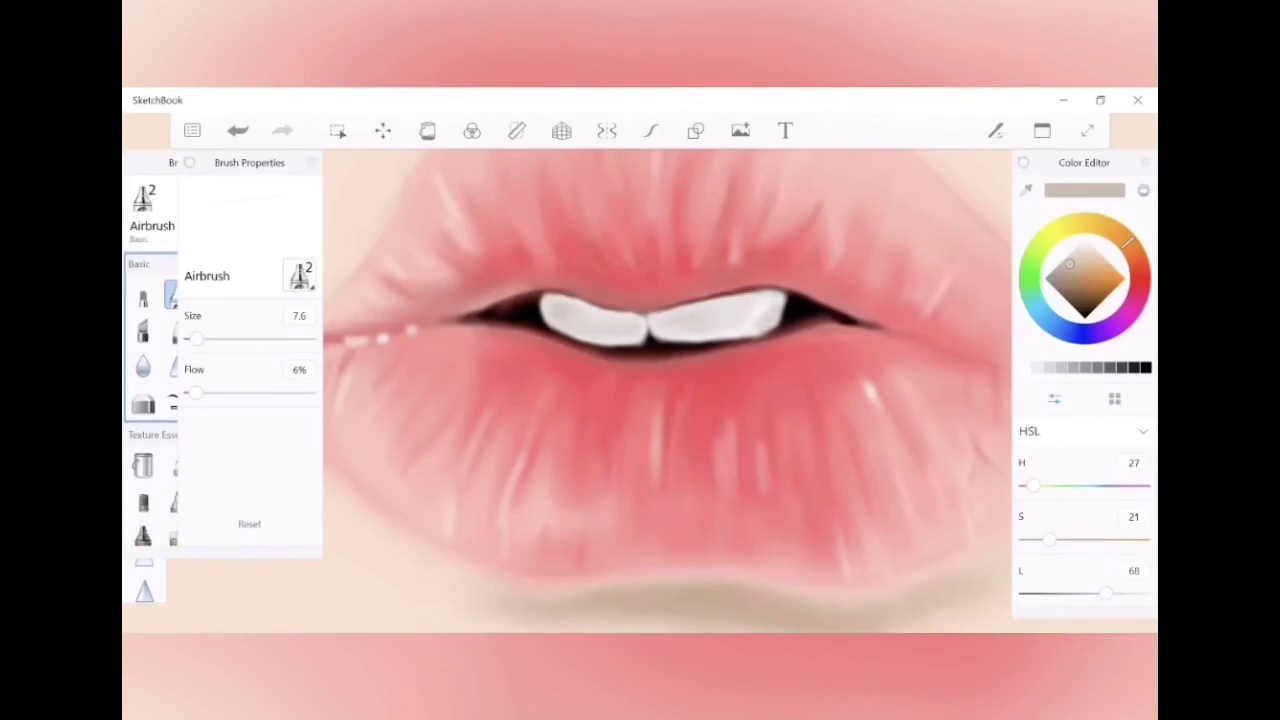
Shade the teeth's edges with sampled black at 1% flow, undo the size 5 strokes and repaint the left tooth's edge at size 8.6
left_click_drag(196, 338, 191, 338)
left_click(640, 345, "alt")
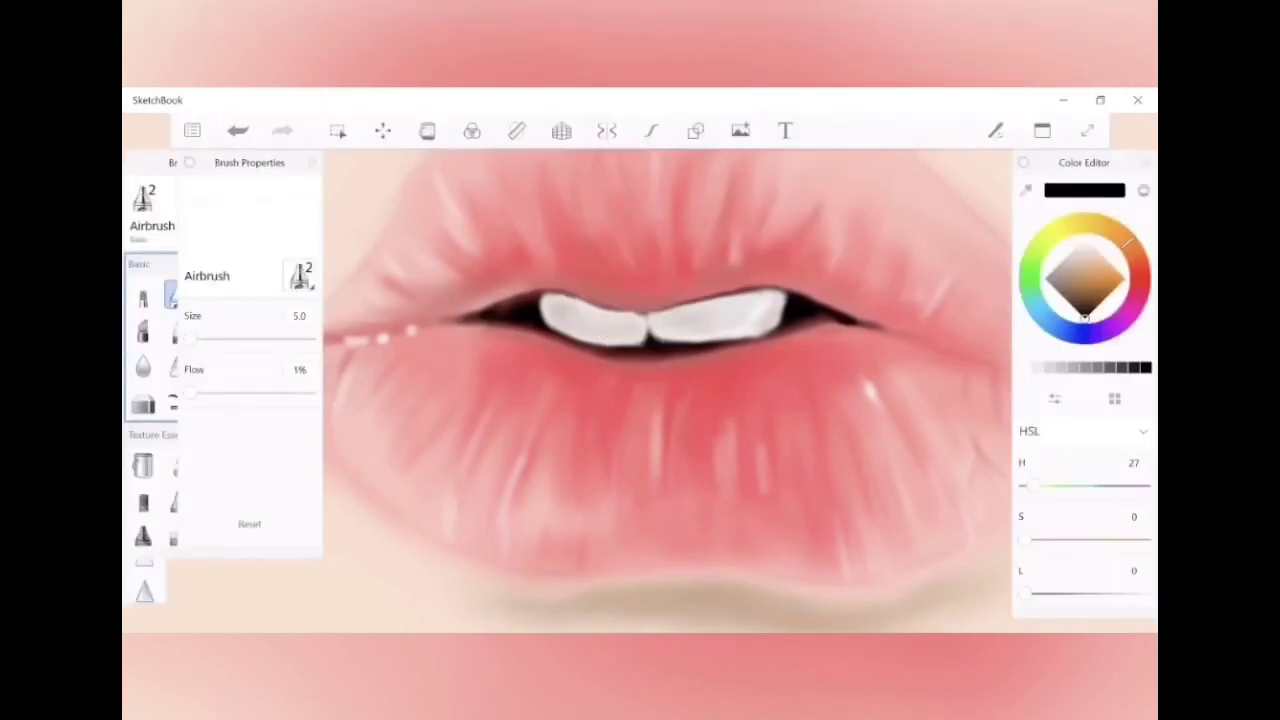
left_click_drag(629, 345, 644, 343)
mouse_move(548, 305)
left_mouse_down()
mouse_move(562, 330)
mouse_move(560, 298)
left_mouse_up()
key("ctrl+z")
key("ctrl+z")
key("ctrl+z")
key("ctrl+z")
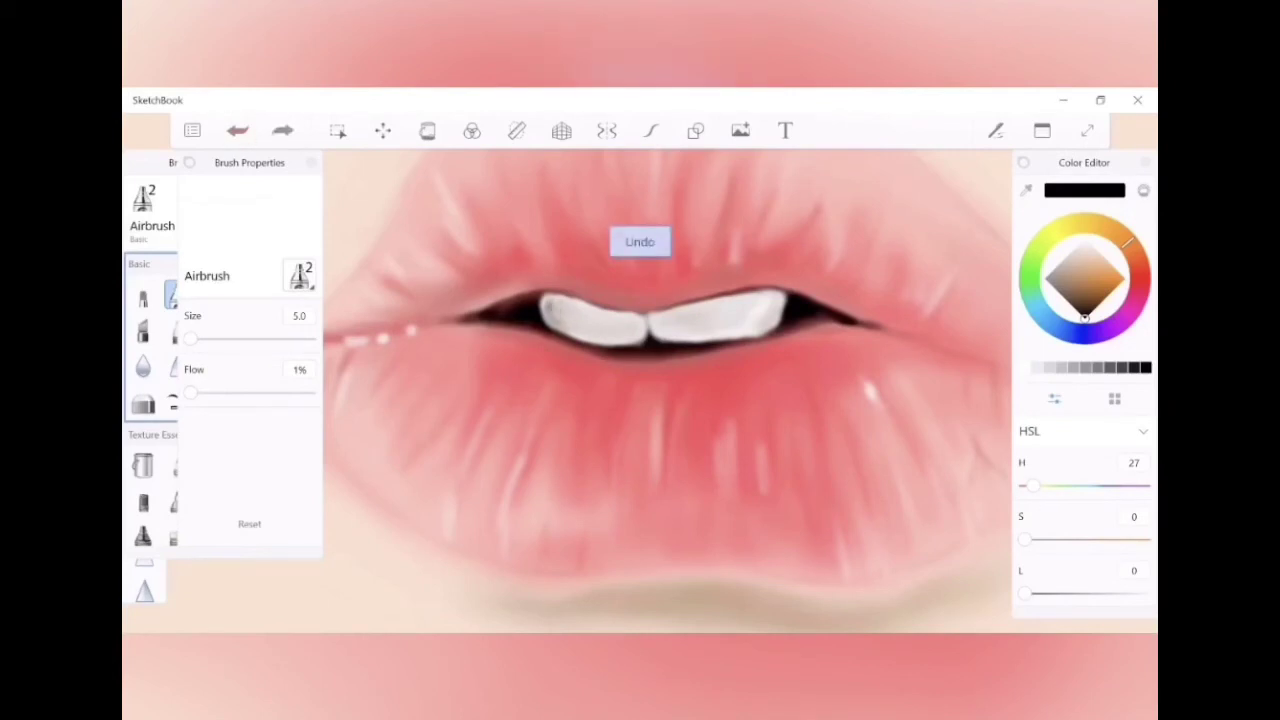
left_click_drag(190, 339, 198, 339)
left_click_drag(550, 306, 566, 322)
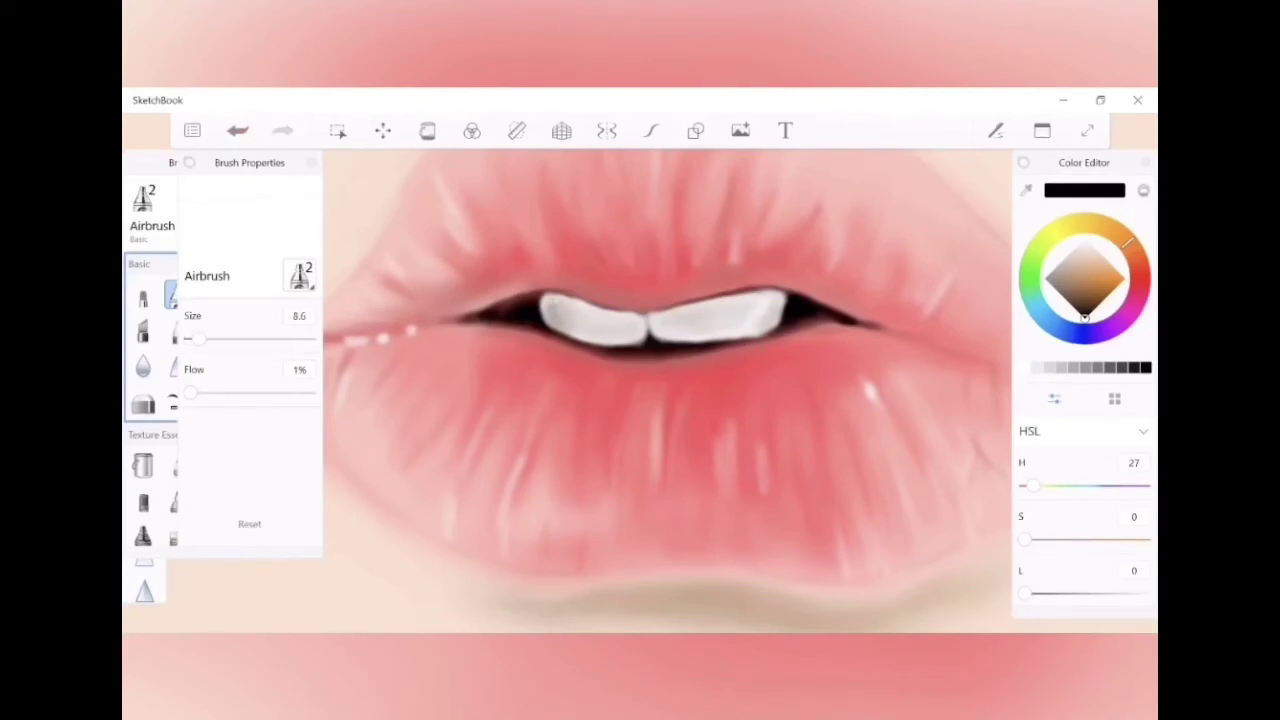
Paint the upper lip's inner edge above the teeth in muted red (H 0, S 42, L 50) at 96% flow, softening it at 29%
left_click_drag(723, 185, 723, 185)
left_click_drag(190, 392, 303, 392)
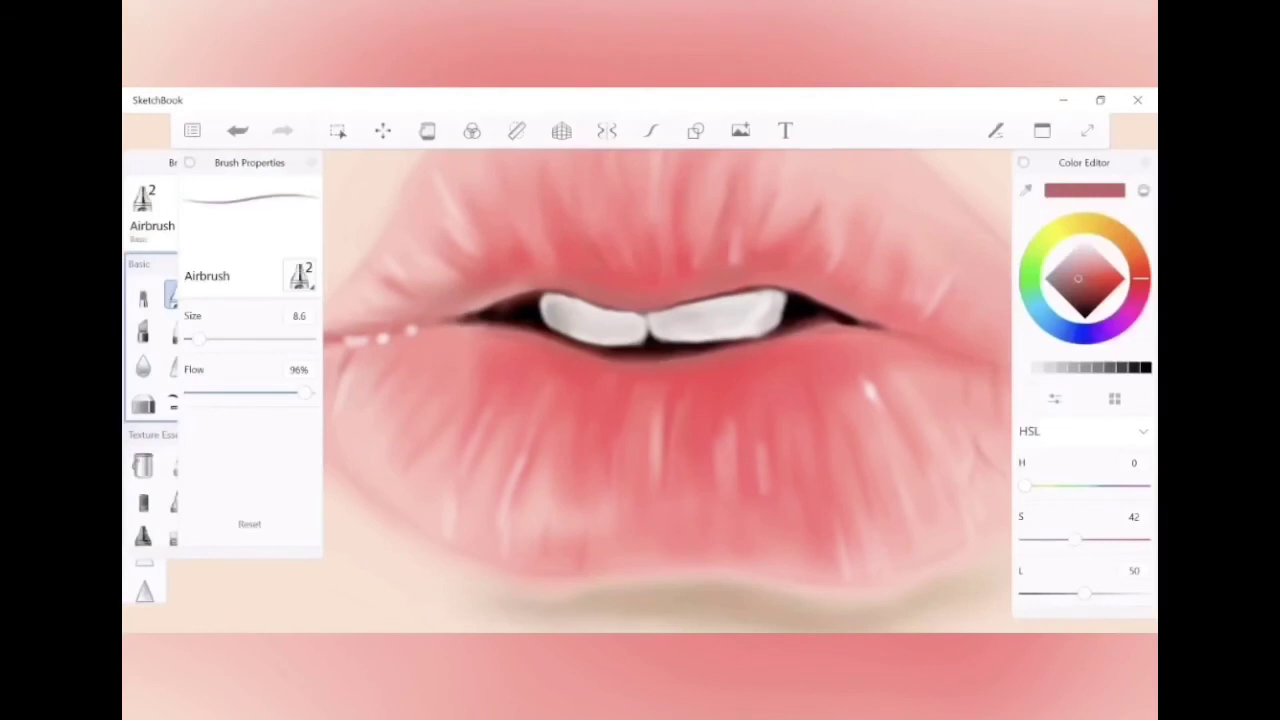
left_click_drag(640, 312, 556, 292)
mouse_move(688, 304)
left_mouse_down()
mouse_move(748, 288)
mouse_move(852, 314)
left_mouse_up()
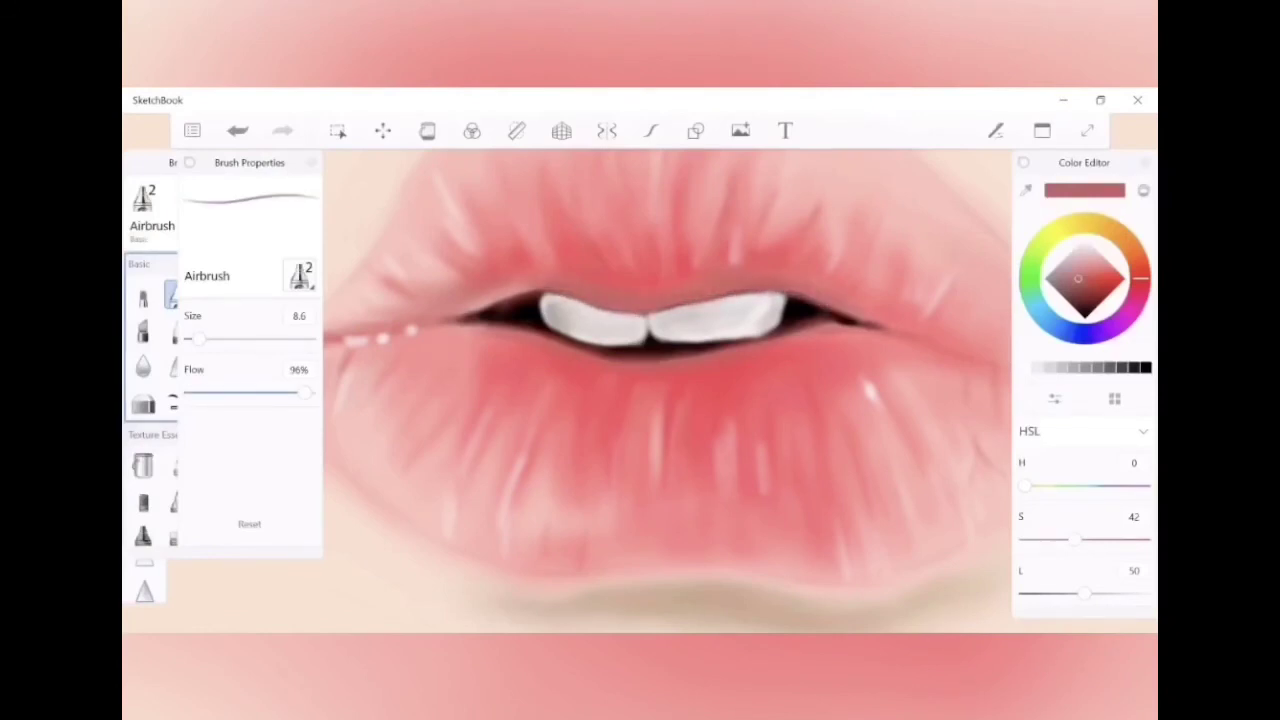
left_click_drag(303, 392, 225, 392)
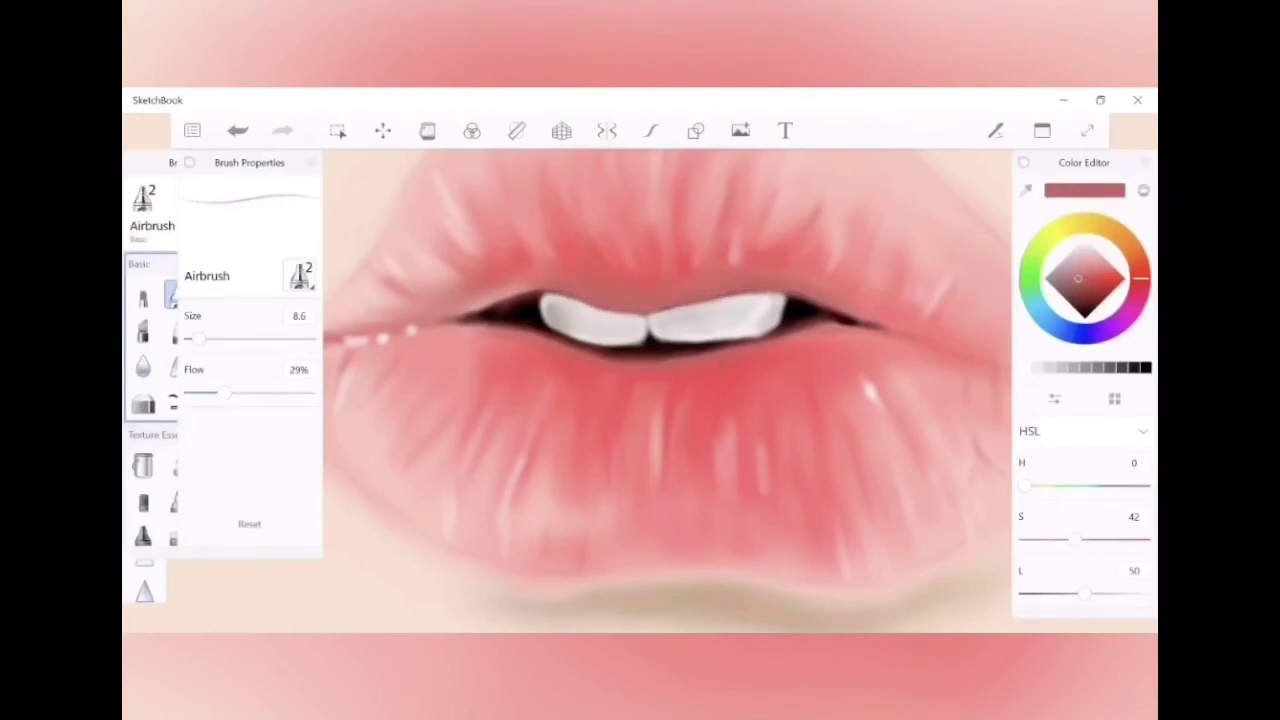
Paint a large white gloss patch and a small dot on the centre of the lower lip at size 5 and 86% flow
left_click_drag(200, 338, 190, 338)
left_click(1036, 367)
left_click_drag(225, 392, 290, 392)
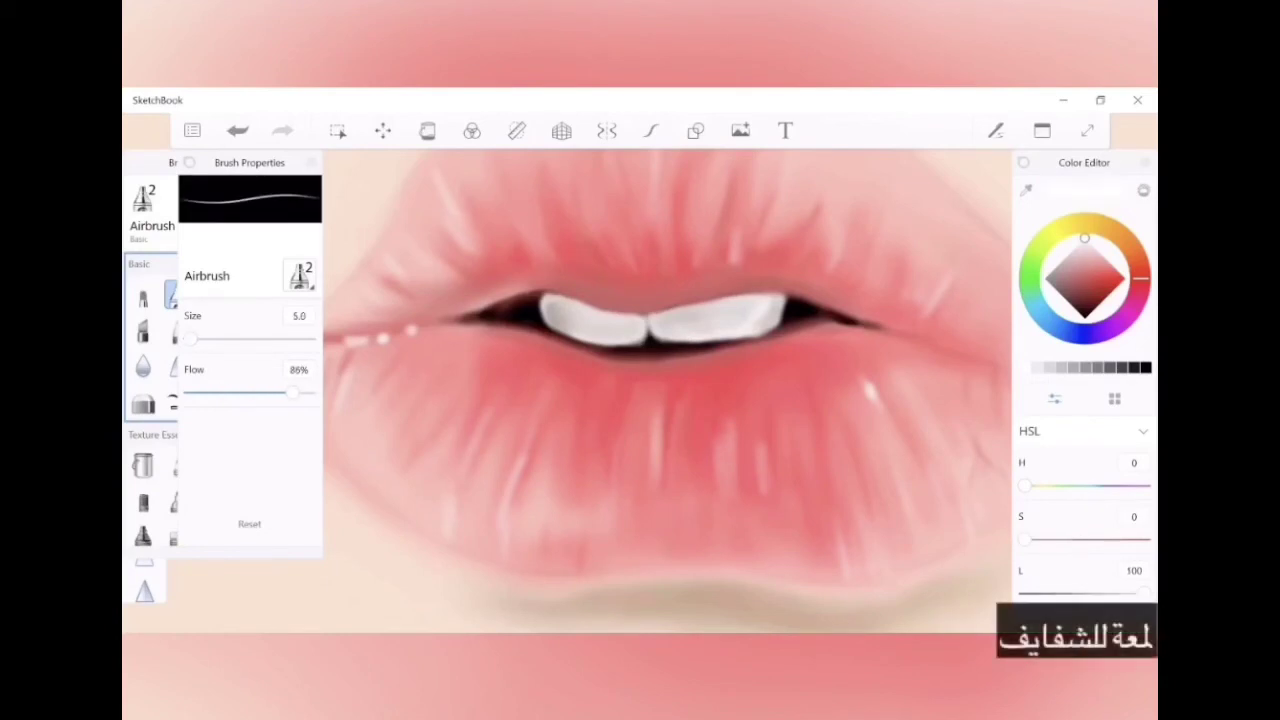
mouse_move(668, 474)
left_mouse_down()
mouse_move(682, 480)
mouse_move(574, 460)
mouse_move(688, 482)
mouse_move(684, 520)
mouse_move(612, 514)
mouse_move(570, 462)
mouse_move(650, 492)
mouse_move(640, 510)
mouse_move(600, 498)
left_mouse_up()
key("bracketright")
key("bracketleft")
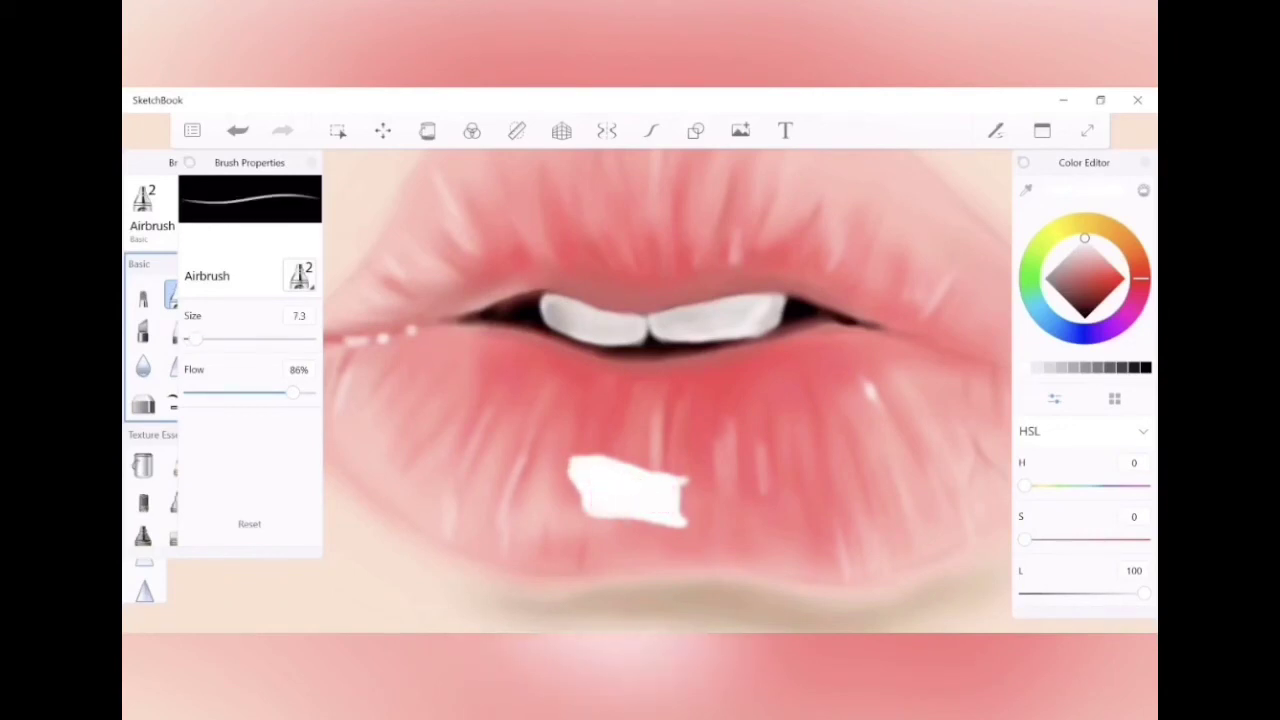
key("bracketleft")
mouse_move(690, 478)
left_mouse_down()
mouse_move(688, 528)
mouse_move(584, 512)
mouse_move(575, 485)
left_mouse_up()
left_click(585, 537)
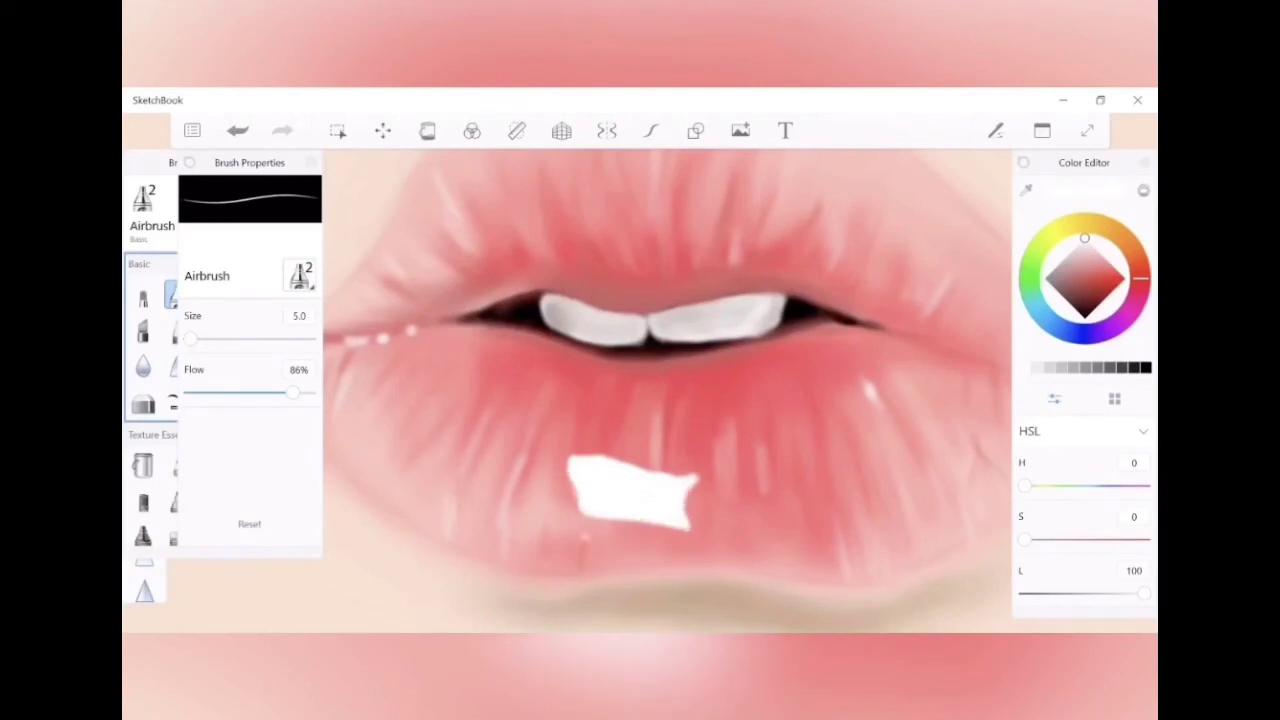
Paint a star-shaped white gloss highlight with a small spot on the lower lip's right half, reducing the flow to 58%
mouse_move(742, 492)
left_mouse_down()
mouse_move(819, 475)
mouse_move(811, 484)
mouse_move(829, 463)
mouse_move(866, 478)
mouse_move(822, 508)
left_mouse_up()
left_click(843, 417)
key("ctrl+z")
left_click_drag(292, 392, 258, 392)
mouse_move(790, 490)
left_mouse_down()
mouse_move(806, 486)
mouse_move(784, 496)
left_mouse_up()
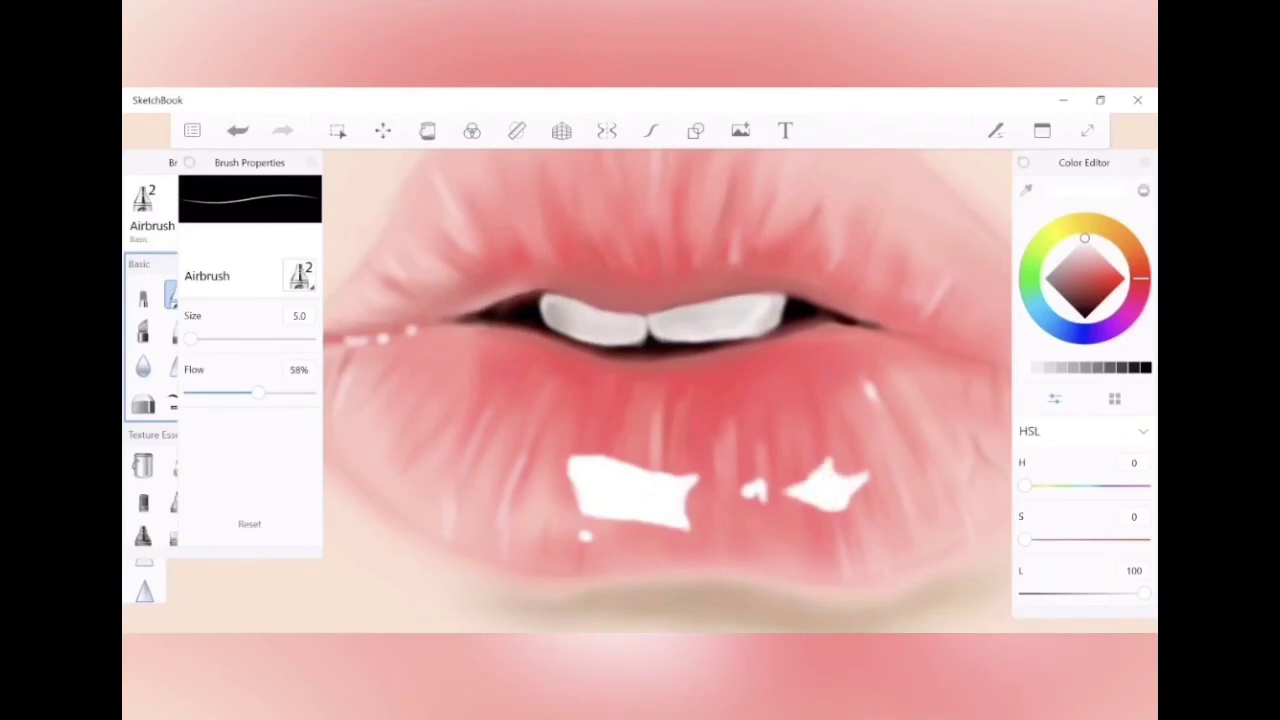
Deepen the lower lip's shading right of the gloss with red (H 356, S 74, L 43) at size 12.2 and 14% flow
scroll(667, 390, "down", 3)
left_click(640, 282, "alt")
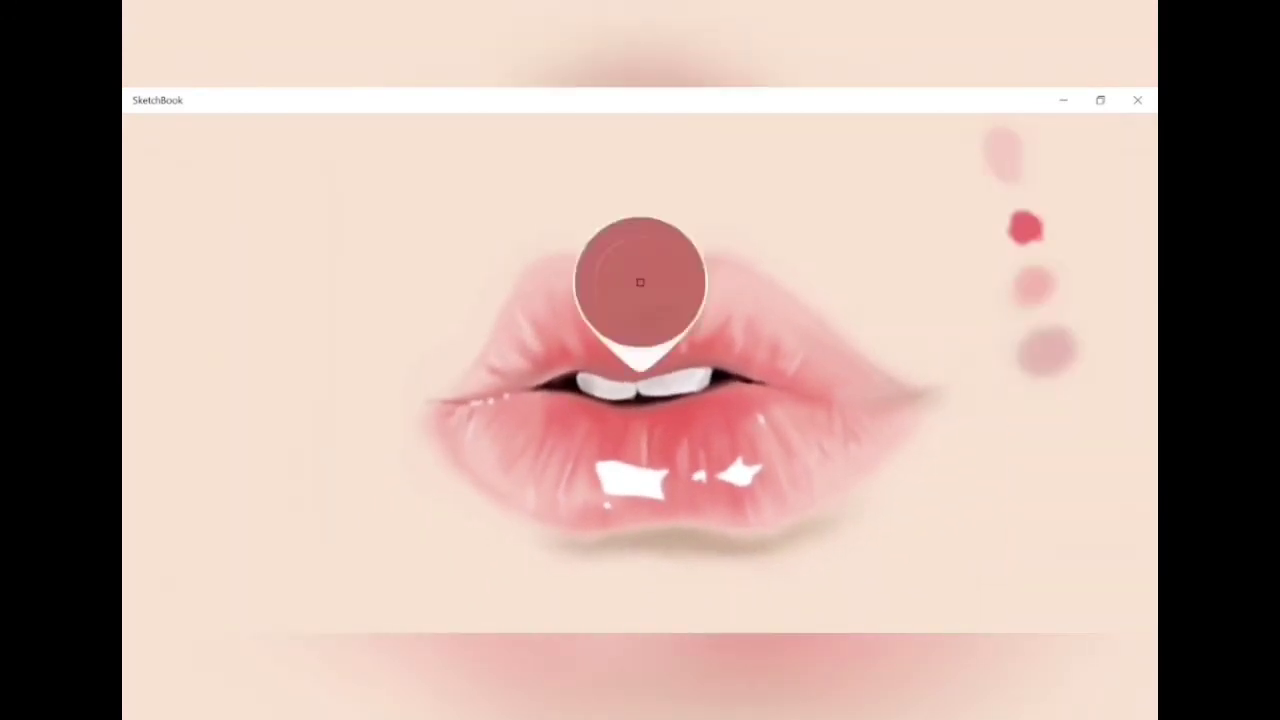
left_click_drag(258, 392, 204, 392)
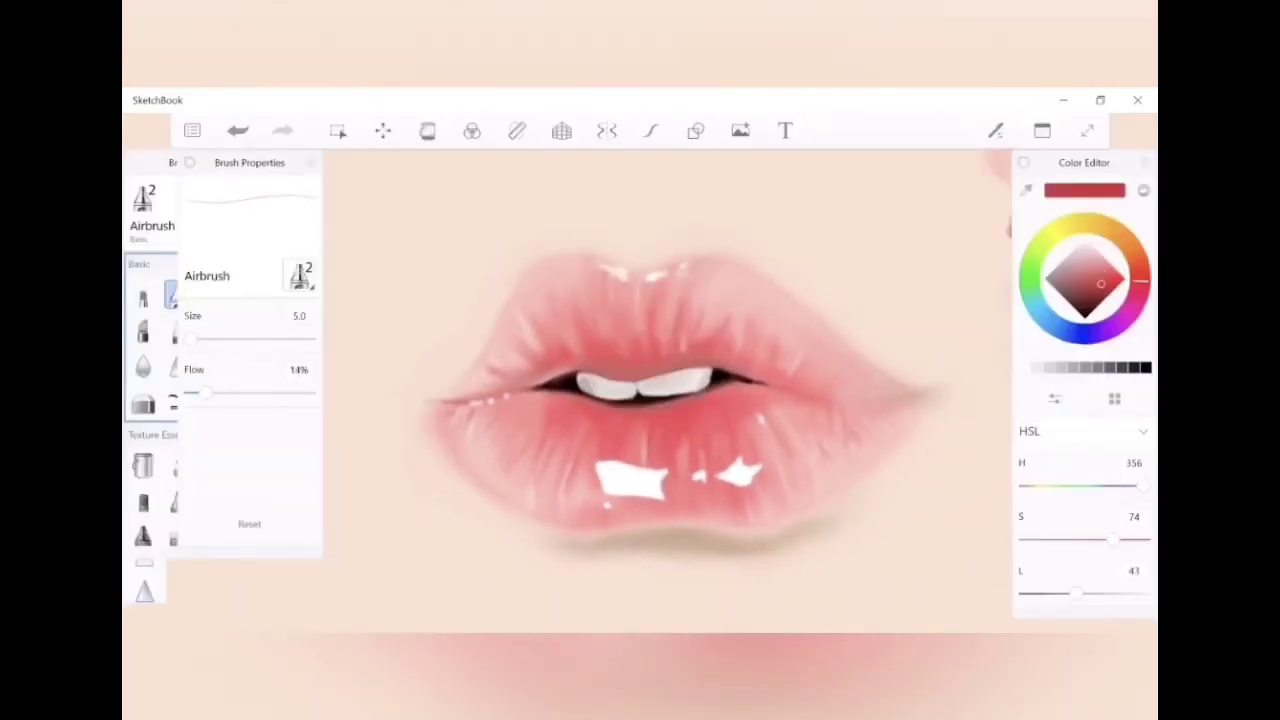
left_click_drag(192, 338, 207, 338)
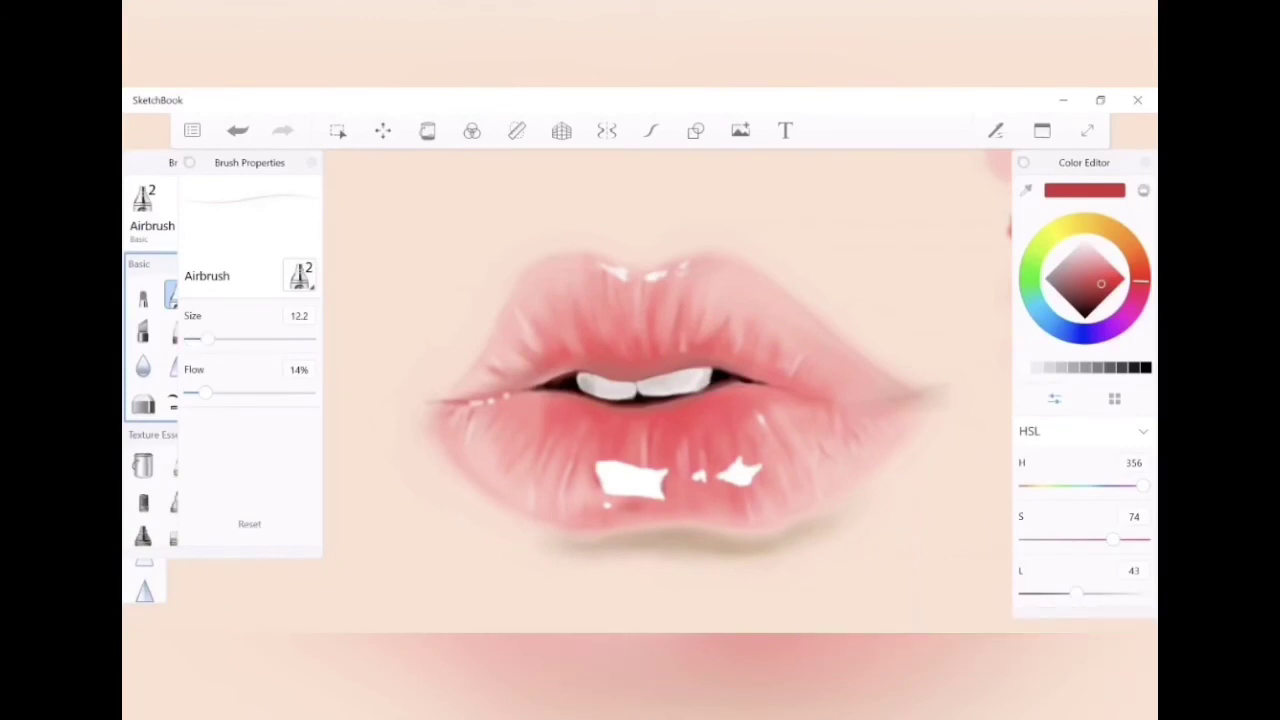
left_click_drag(782, 432, 788, 402)
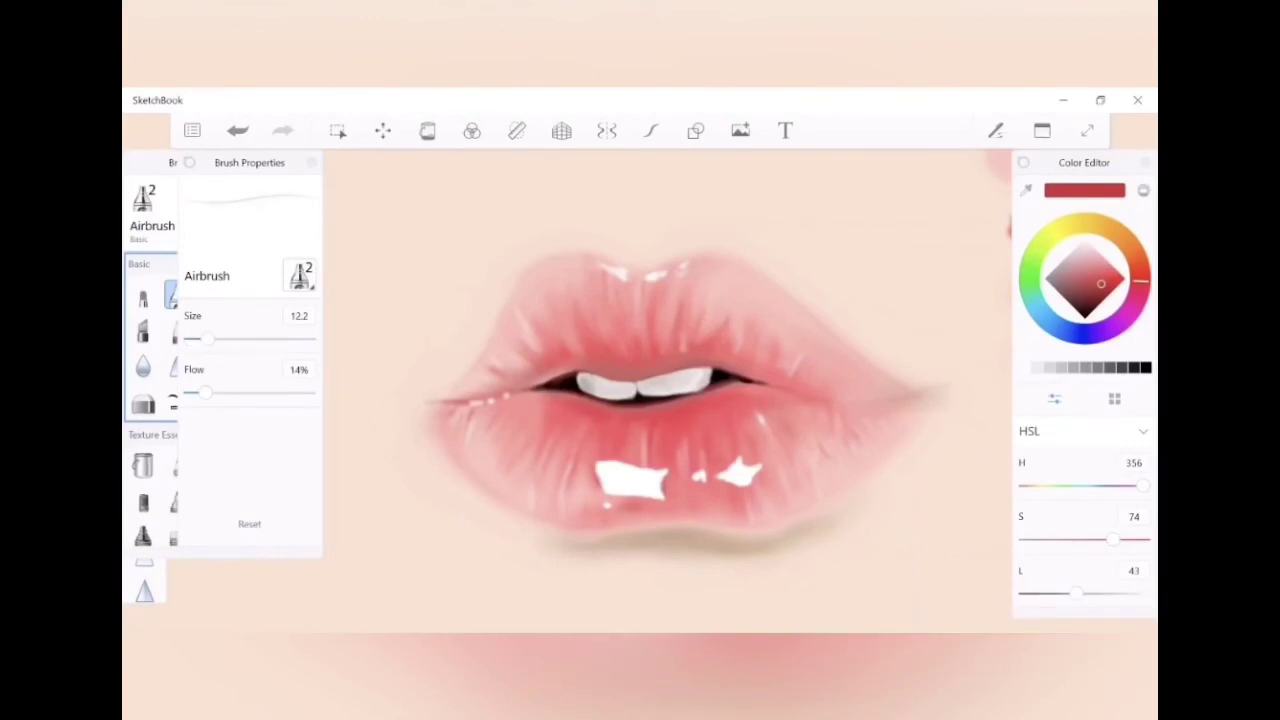
Darken the right mouth corner with sampled near-black (H 0, S 38, L 8) at size 5 and 1% flow
left_click(545, 372)
left_click_drag(205, 392, 190, 392)
left_click_drag(207, 338, 192, 338)
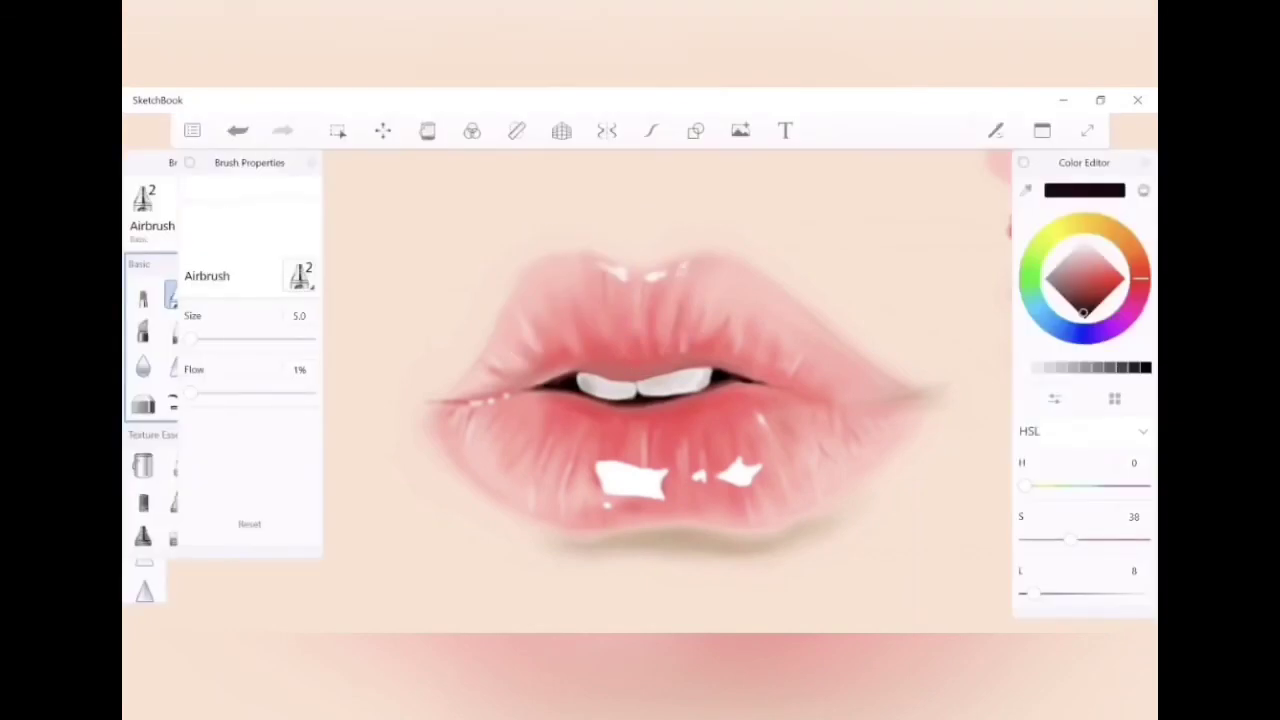
left_click(910, 396)
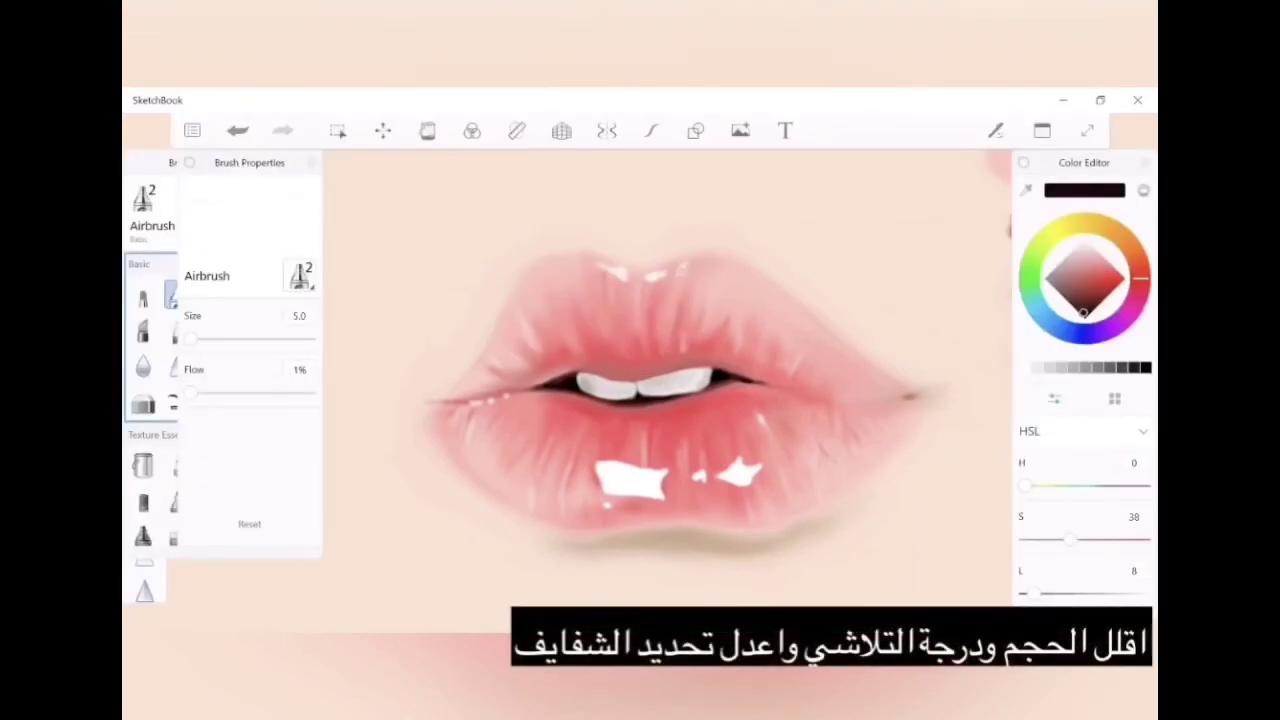
Strengthen the parting line from the teeth to the right mouth corner with dark red (H 0, S 53, L 28) at size 5 and 20% flow
left_click(1085, 296)
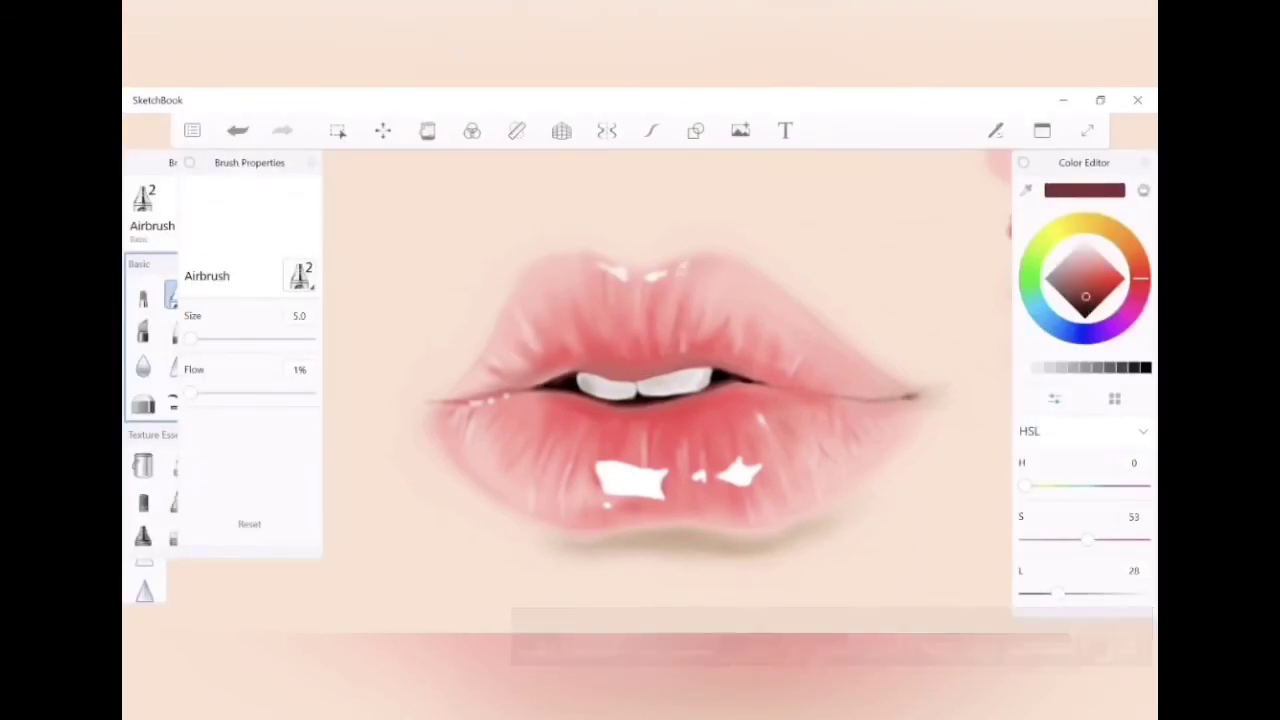
scroll(660, 380, "up", 3)
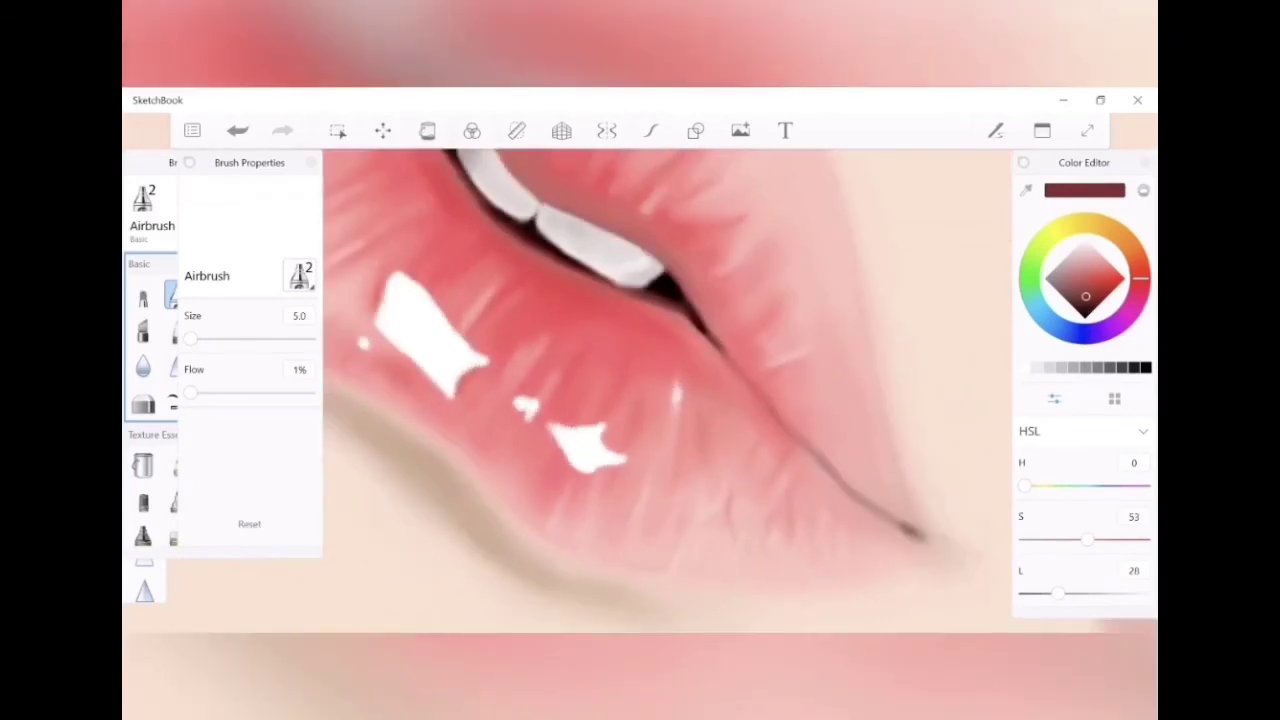
mouse_move(722, 356)
left_mouse_down()
mouse_move(822, 468)
mouse_move(800, 455)
left_mouse_up()
left_click_drag(190, 392, 212, 392)
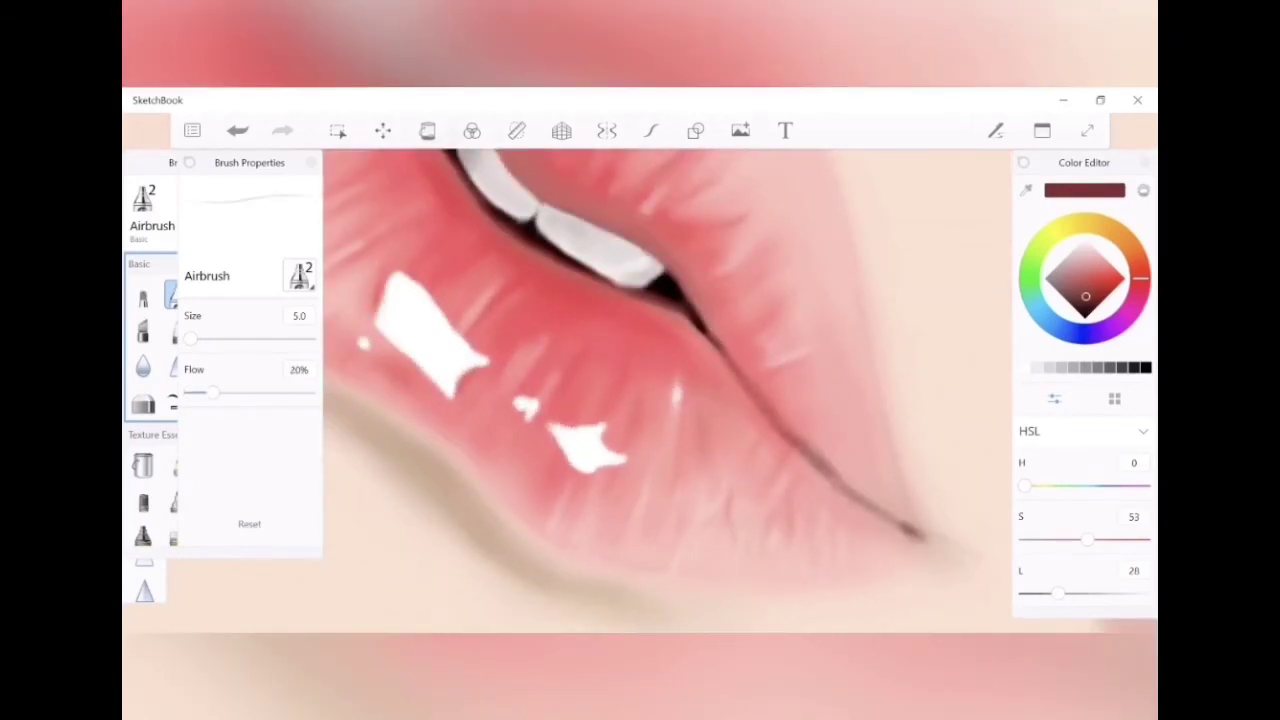
mouse_move(816, 472)
left_mouse_down()
mouse_move(908, 524)
mouse_move(918, 552)
mouse_move(852, 500)
left_mouse_up()
Soften the dark parting line on the right half with lip pink (H 355, S 81, L 60) at size 12.6 and 6% flow
left_click(1104, 270)
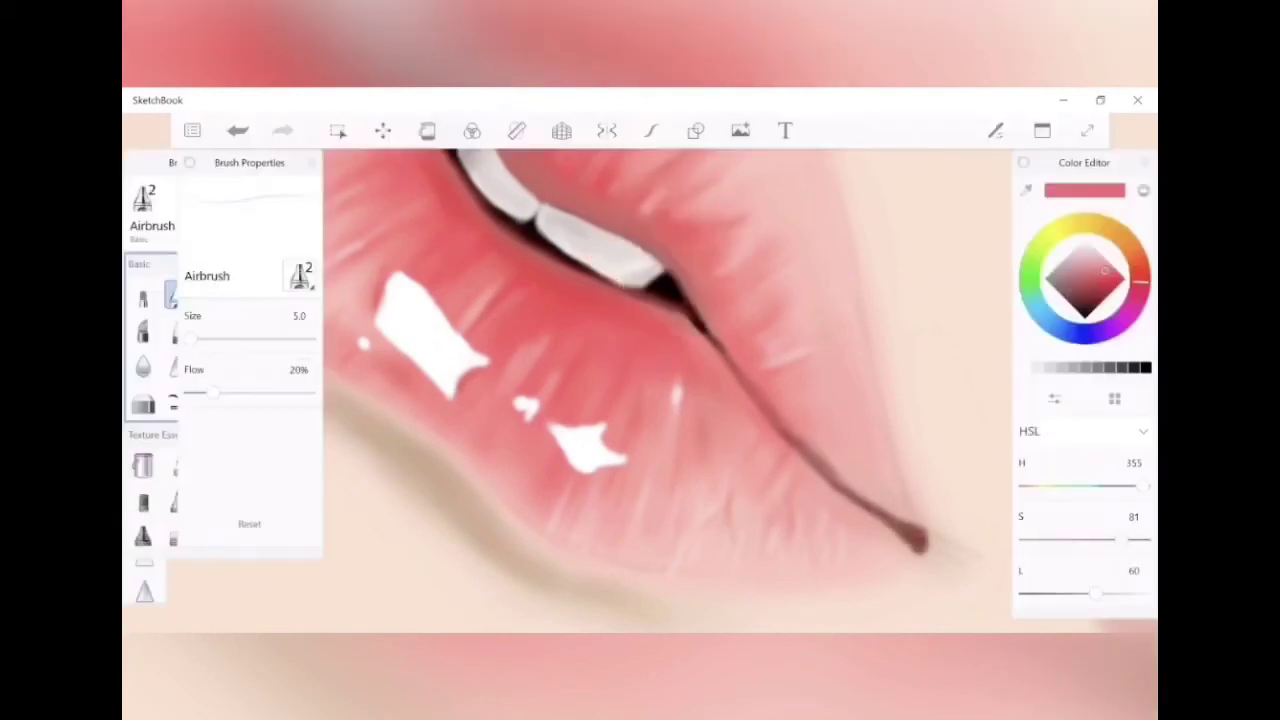
left_click_drag(191, 338, 201, 338)
left_click_drag(212, 391, 196, 391)
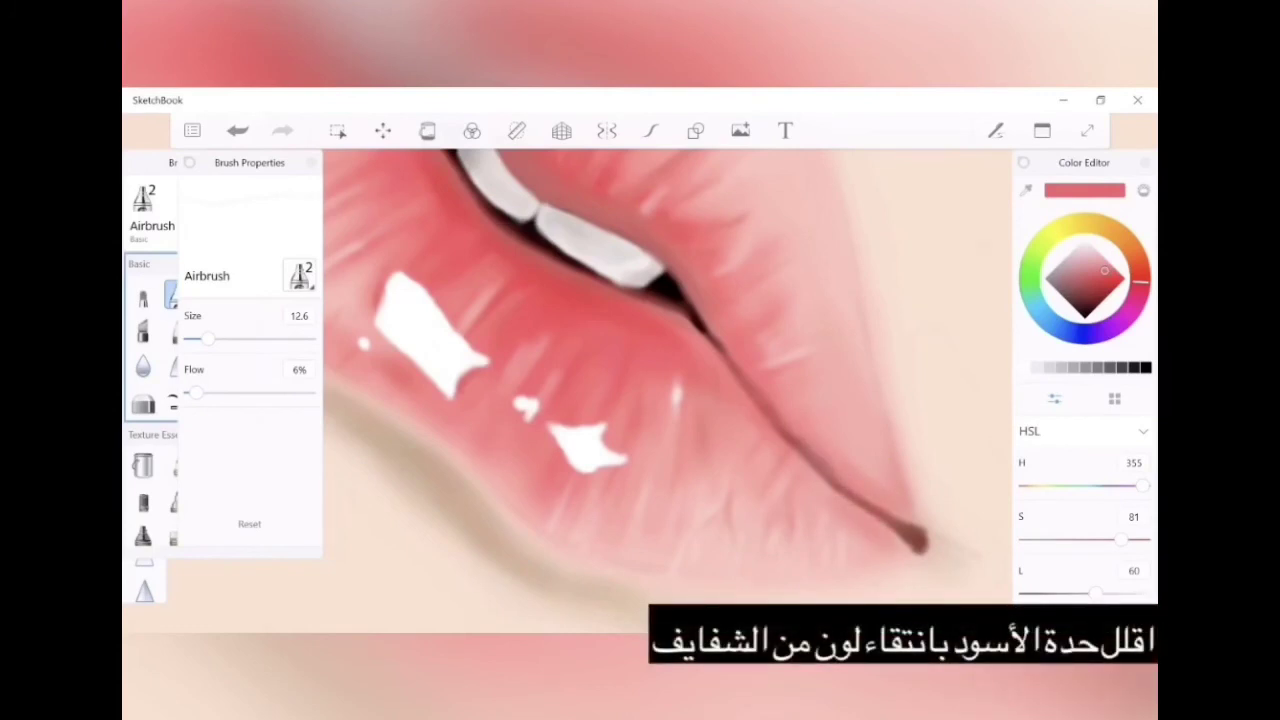
left_click(640, 280)
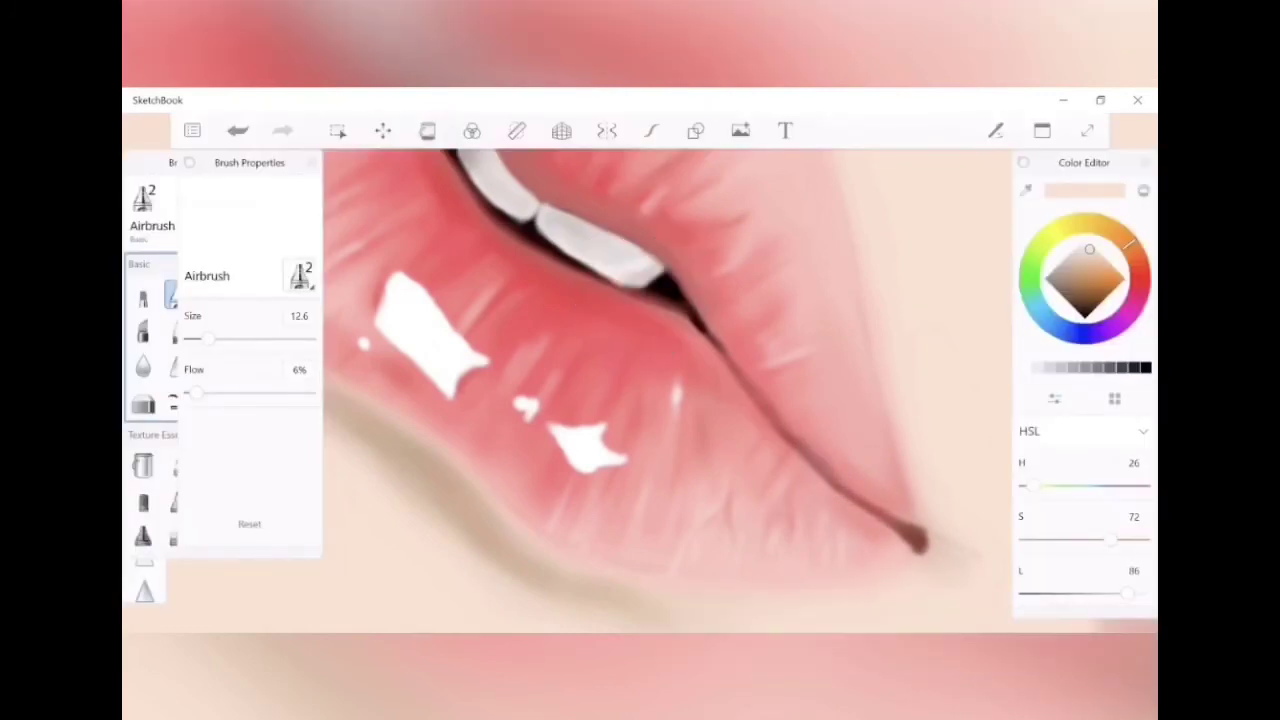
Trim the dark tip at the right mouth corner with skin peach (H 26, S 72, L 86) at size 12.6 and 93% flow
scroll(660, 390, "down", 3)
scroll(660, 390, "up", 8)
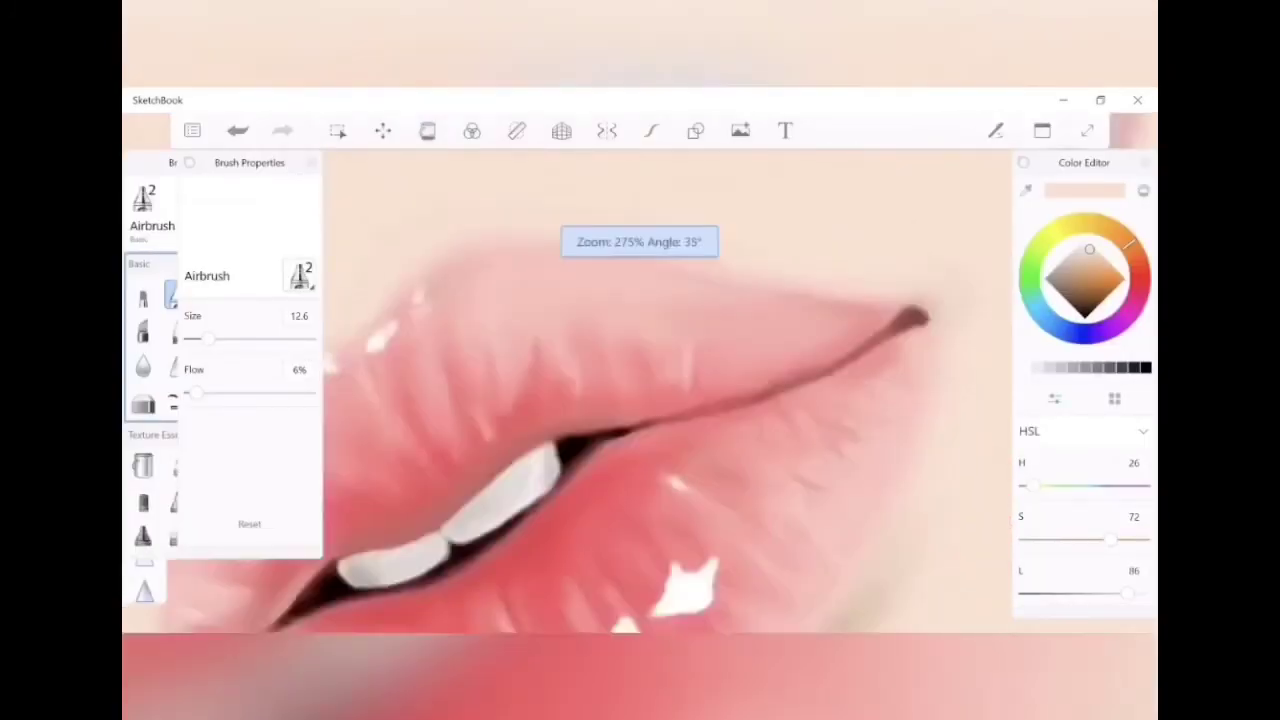
left_click_drag(196, 391, 296, 391)
left_click_drag(705, 320, 675, 345)
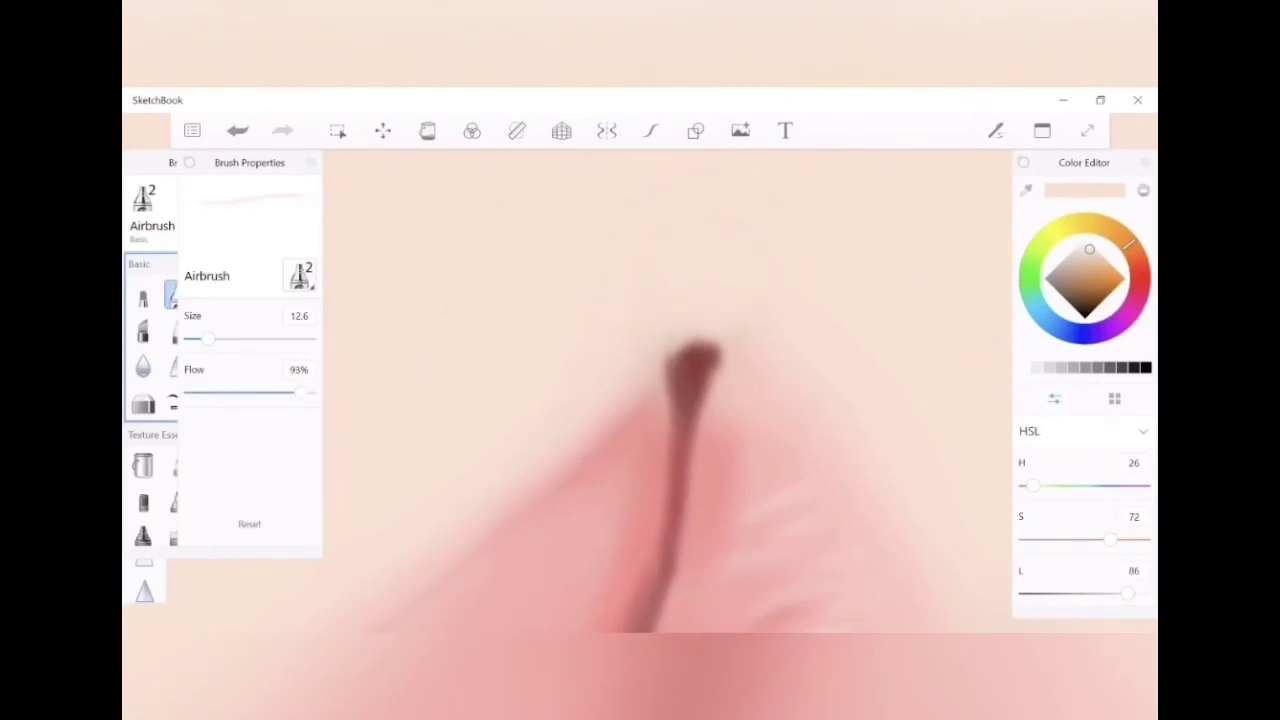
Narrow and blend the right mouth corner's dark tip with light pink (H 13, S 76, L 82) at size 8.1, lowering the flow to 27%
left_click(720, 430)
scroll(660, 390, "down", 3)
scroll(660, 390, "up", 5)
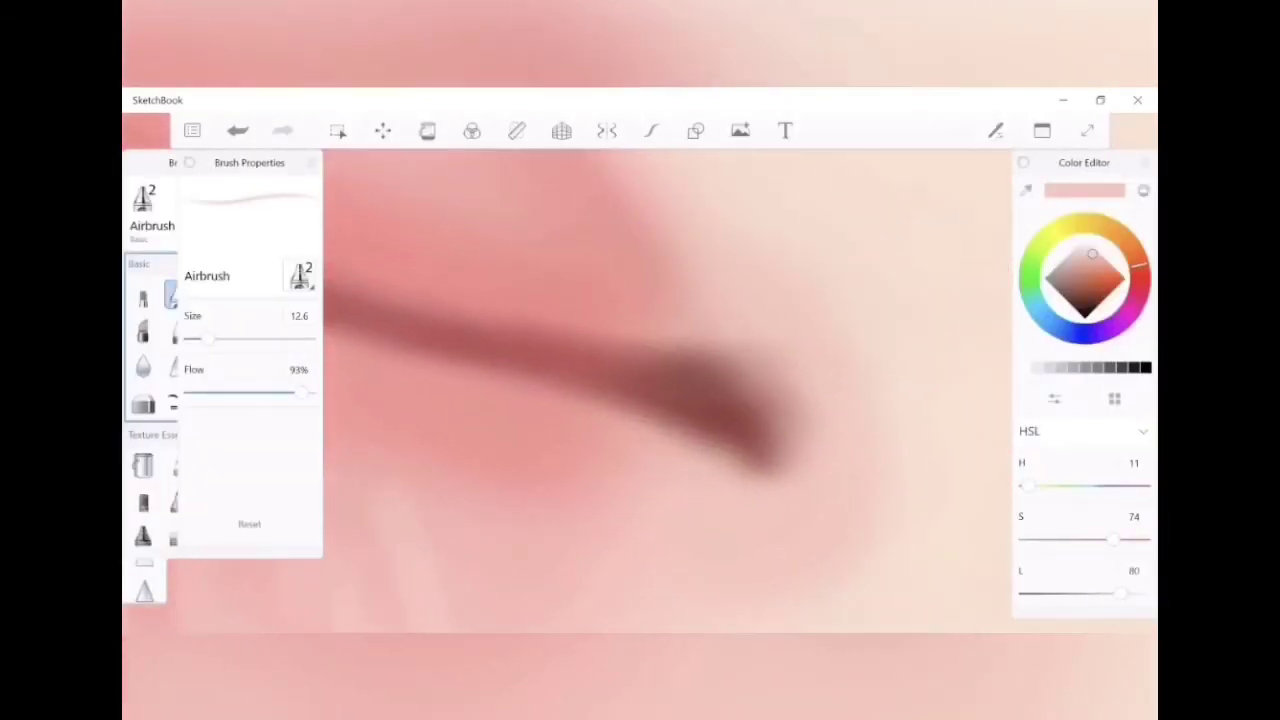
left_click(694, 386)
left_click_drag(205, 338, 188, 338)
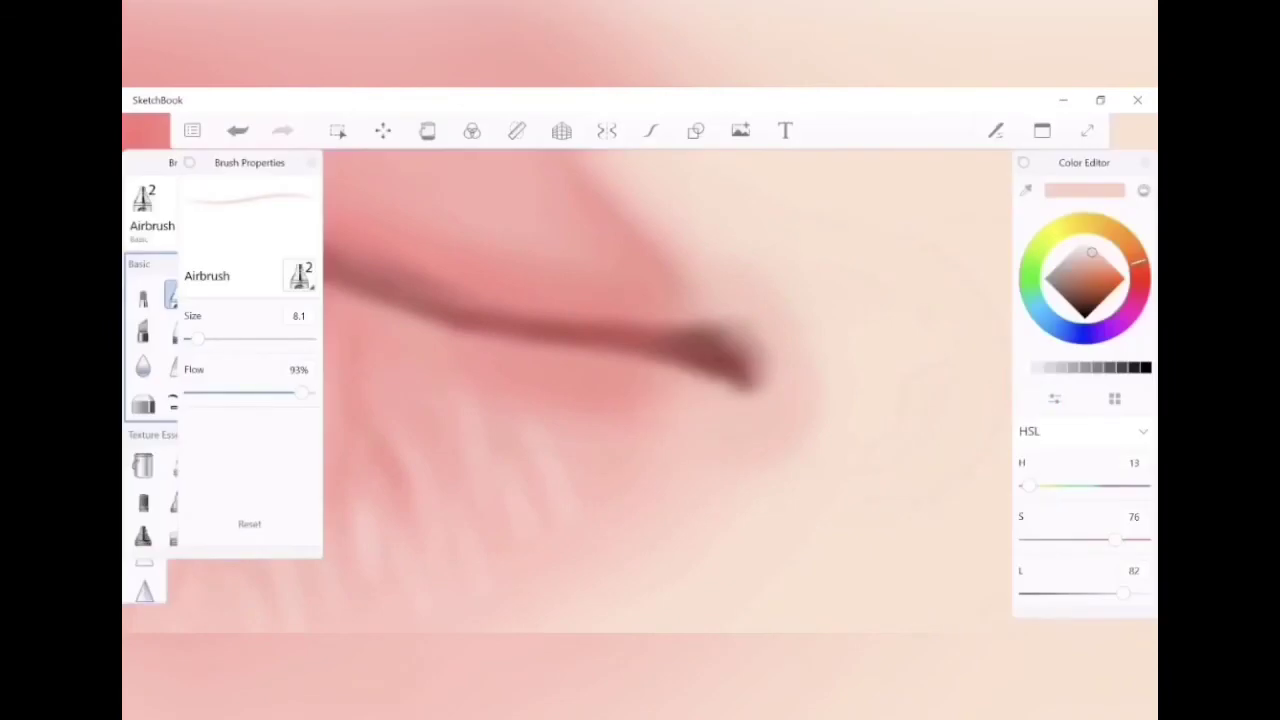
left_click_drag(296, 392, 222, 392)
left_click_drag(755, 380, 675, 350)
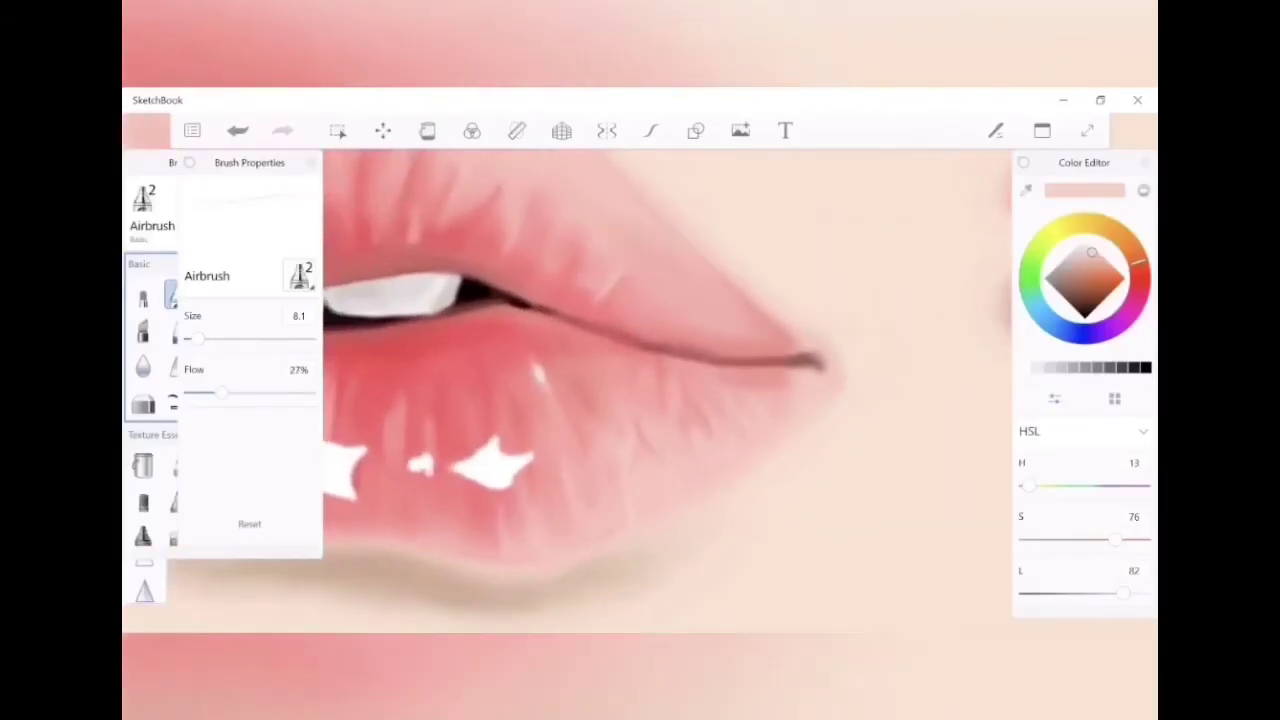